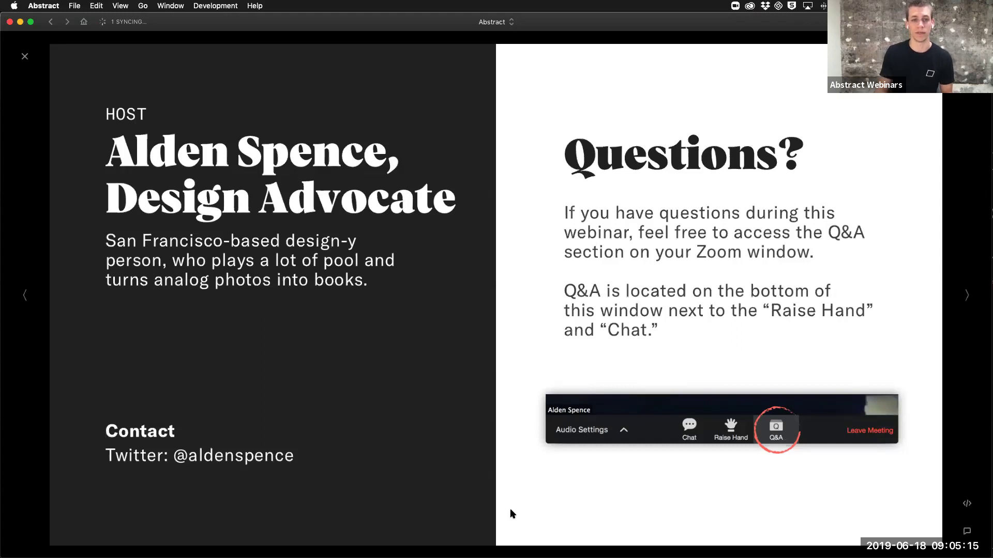
Step: Page through the Design & Developer Handoff presentation, including the Available Platforms and Workflow basics slides
left_click(965, 297)
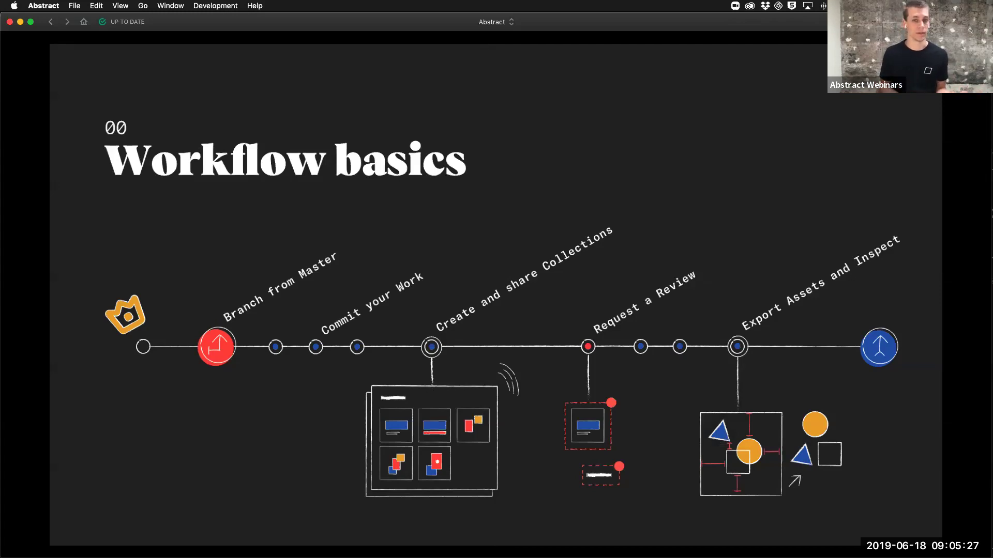
left_click(22, 295)
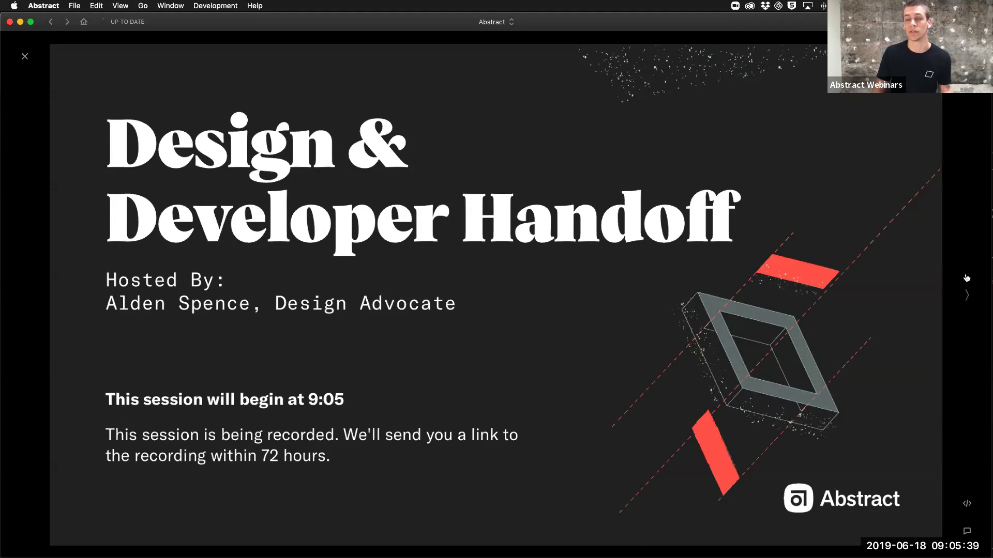
left_click(965, 296)
left_click(964, 295)
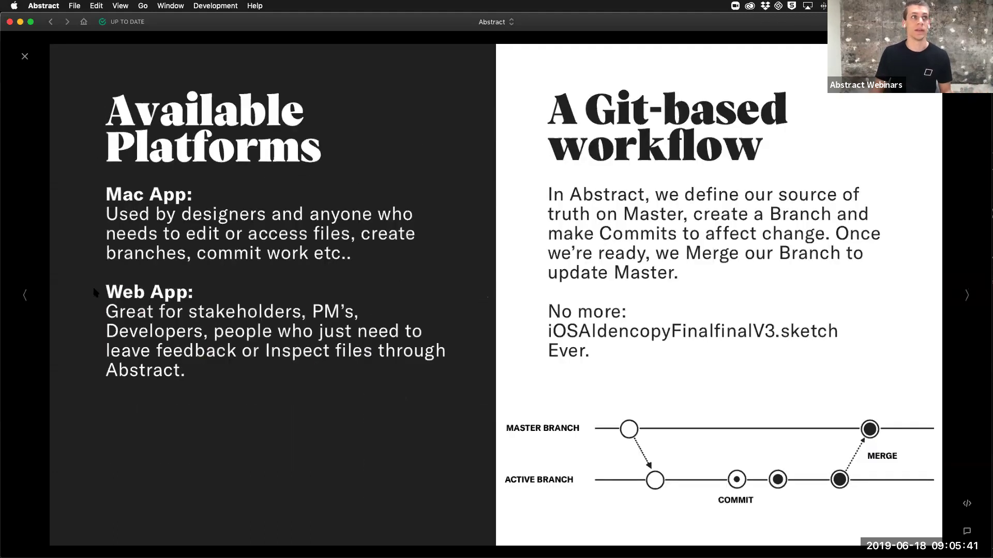
key("Right")
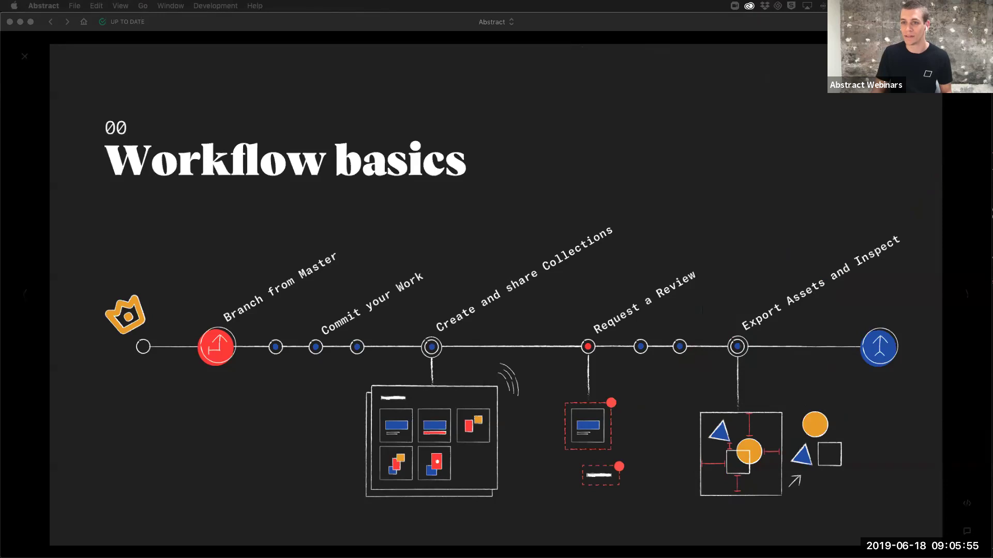
left_click(522, 381)
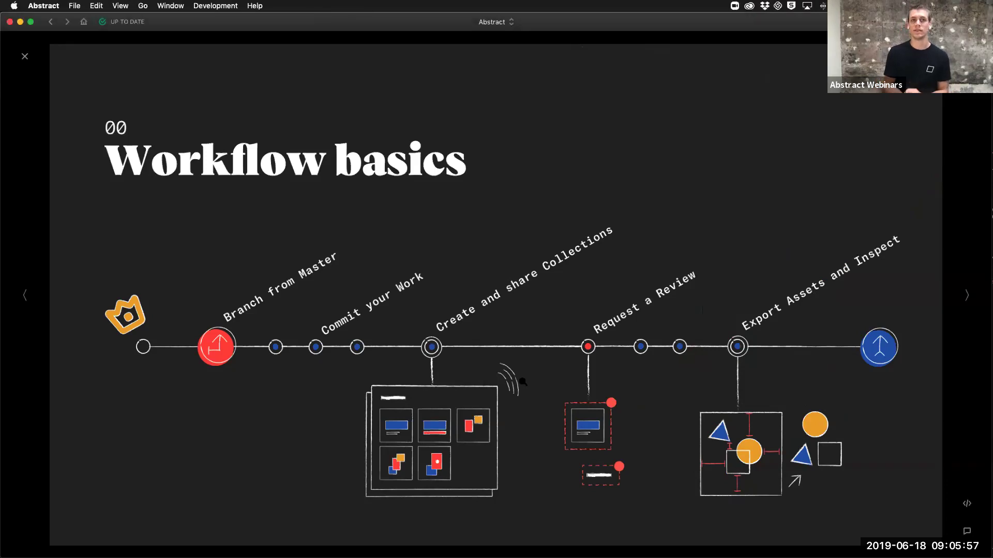
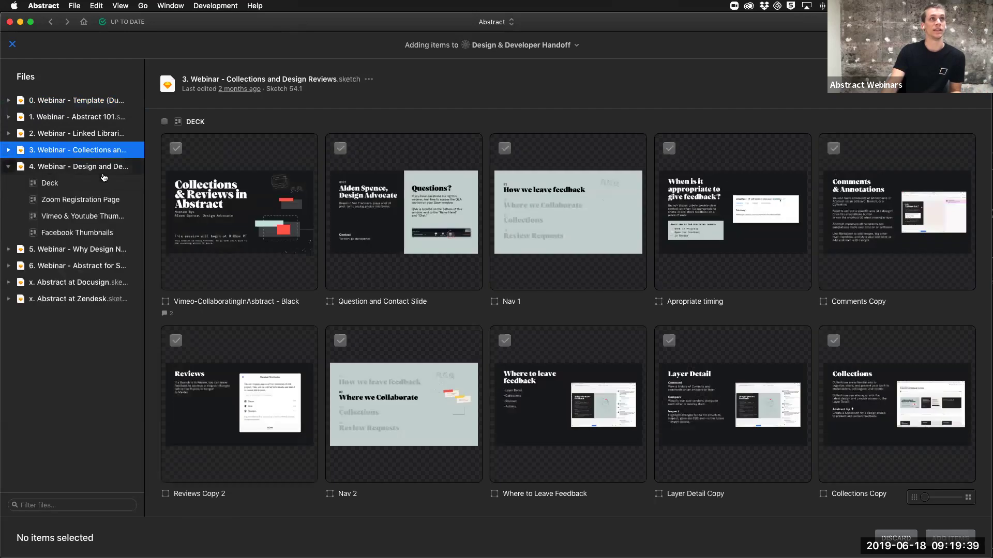
left_click(73, 182)
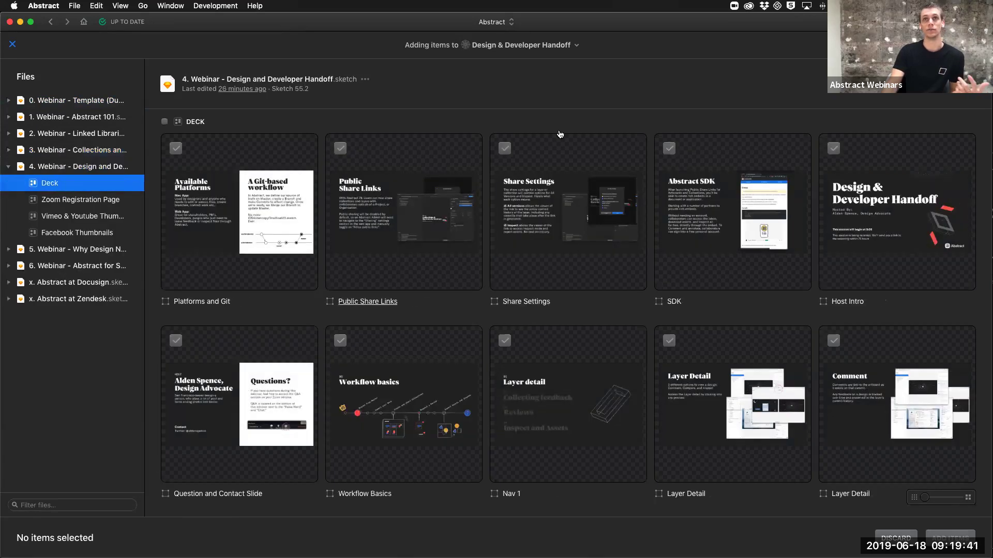
left_click(505, 148)
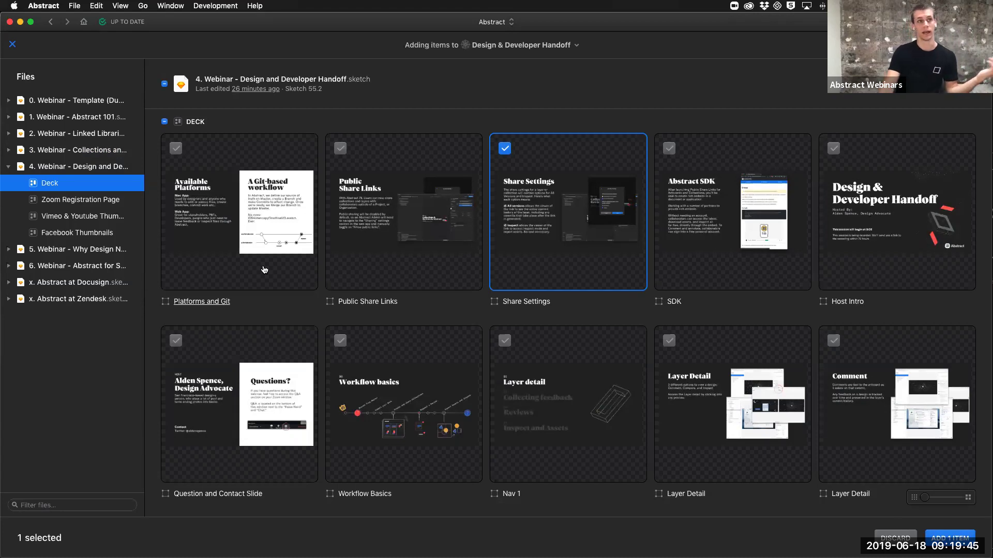
left_click(13, 44)
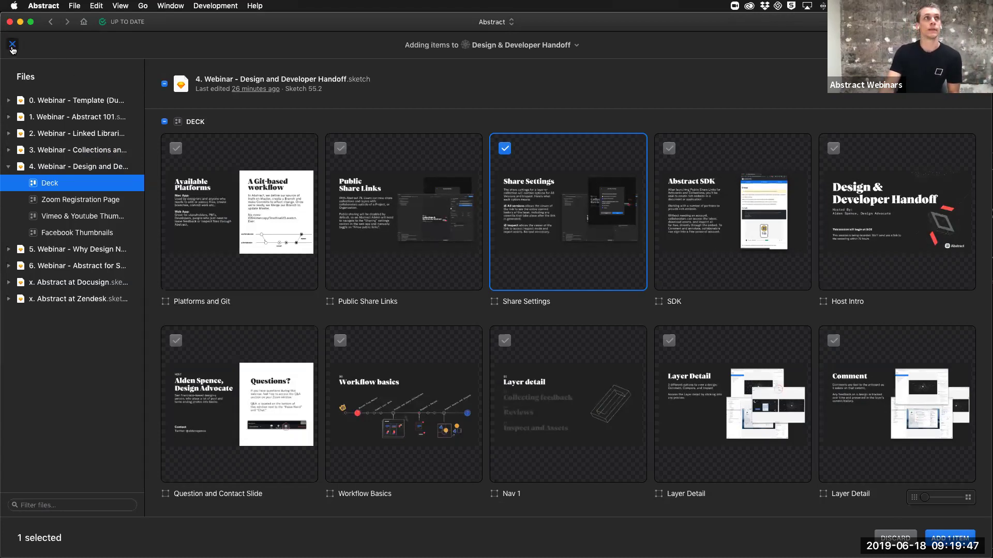
left_click(574, 193)
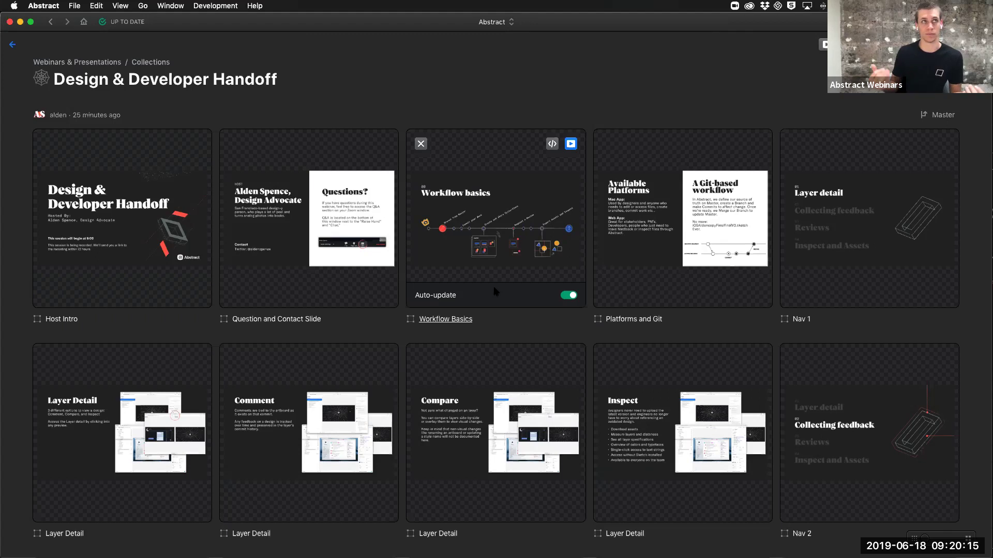
Step: Examine the Design & Developer Handoff collection's sharing options and look through its artboards
left_click(824, 44)
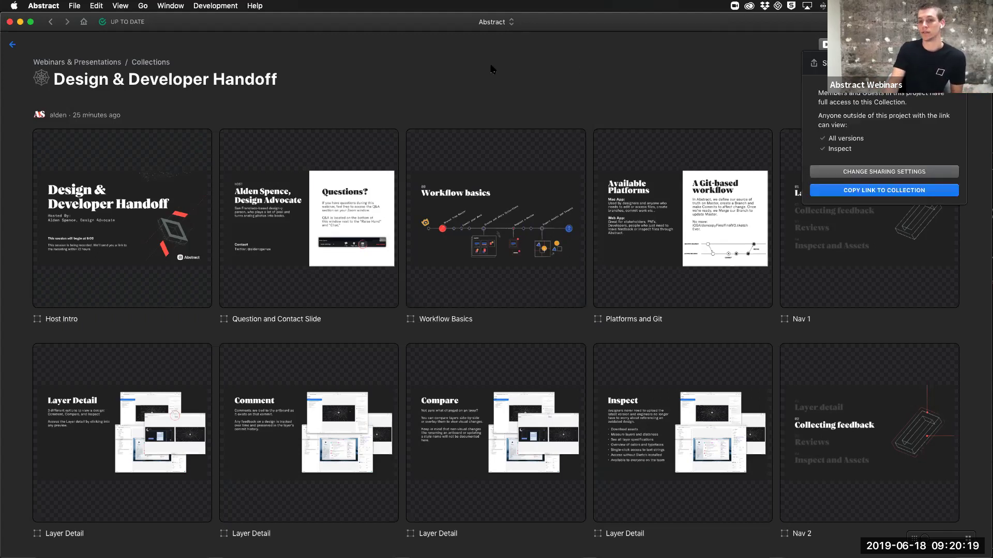
left_click(622, 96)
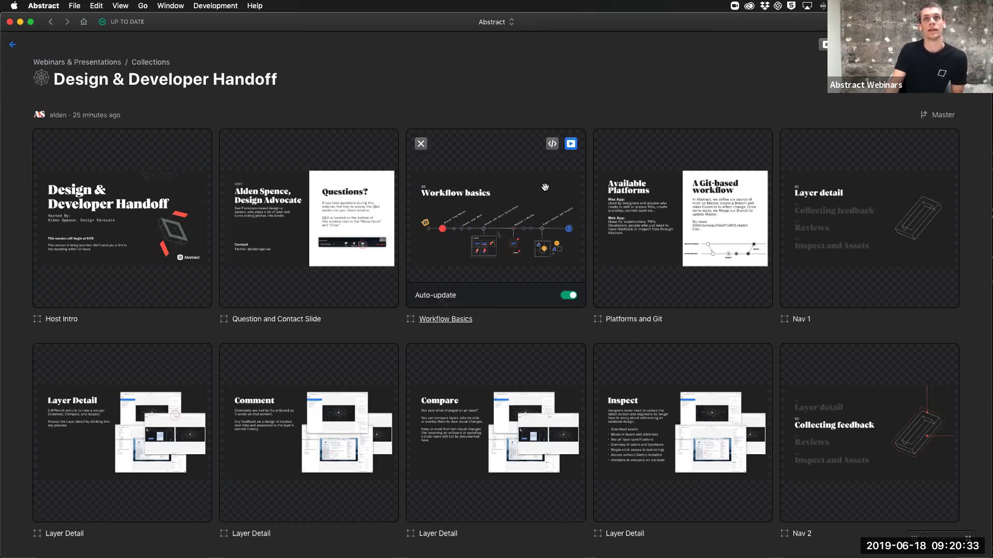
scroll(382, 476, "down", 5)
left_click_drag(256, 328, 230, 294)
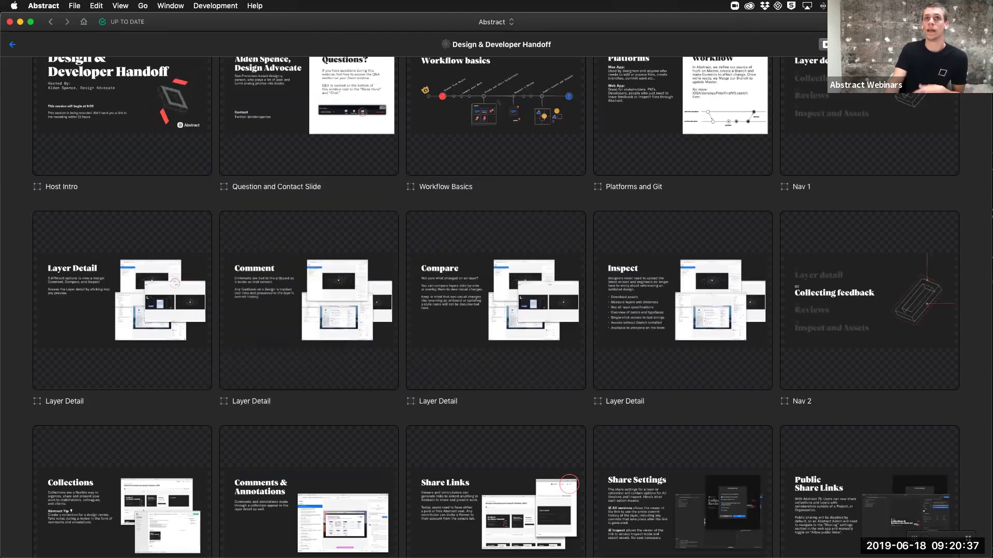
left_click(824, 45)
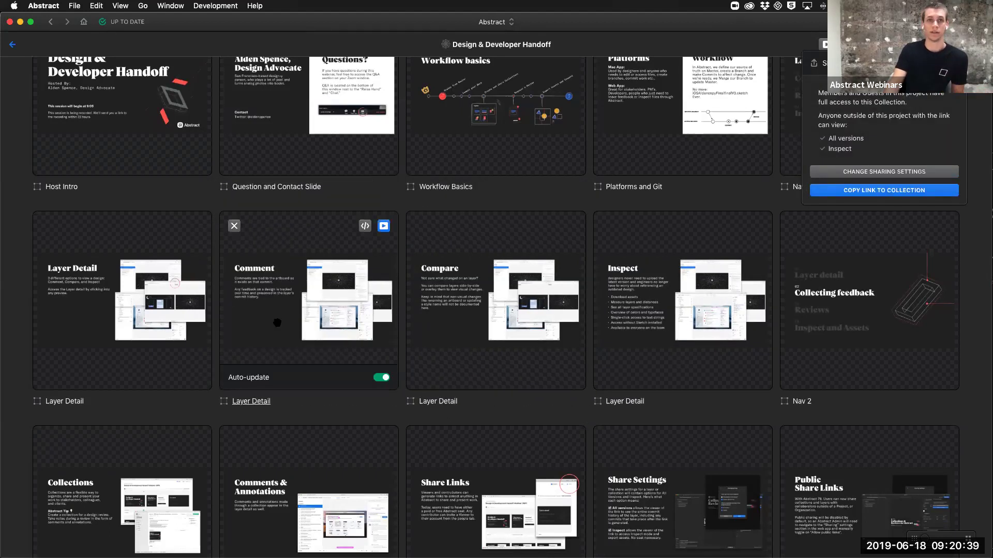
left_click(33, 412)
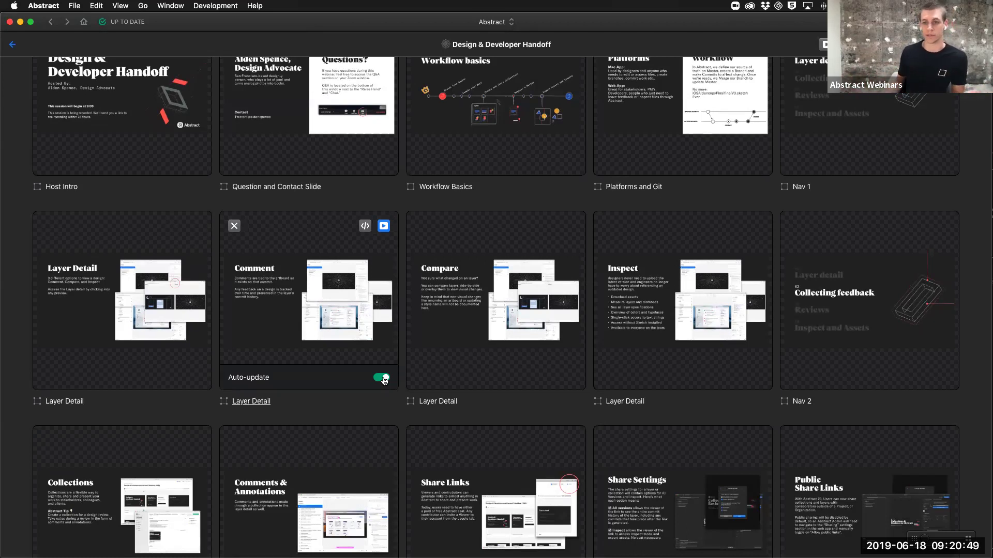
scroll(199, 288, "down", 5)
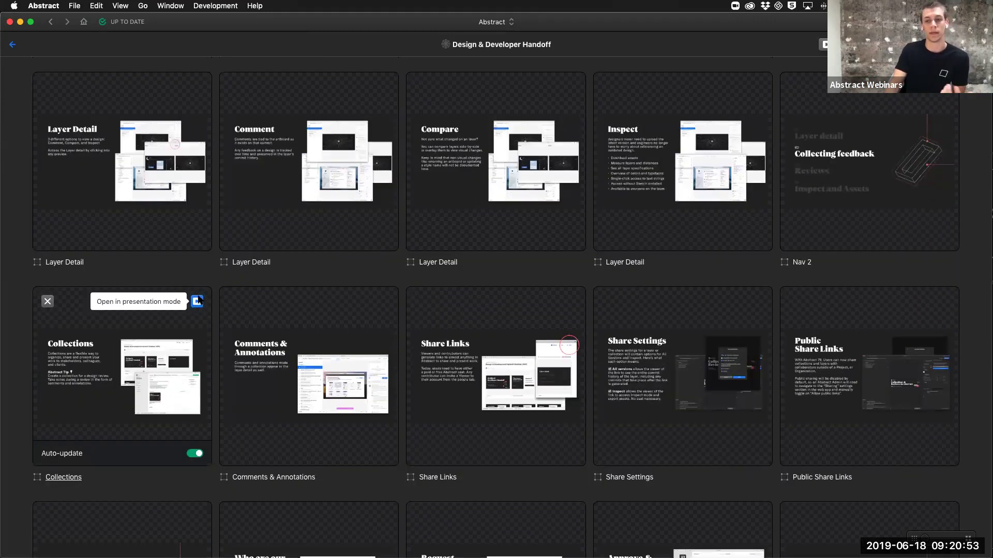
Step: Leave the collection and open the Filter/Sort on Project Level Collections branch of the macOS App project
left_click(12, 44)
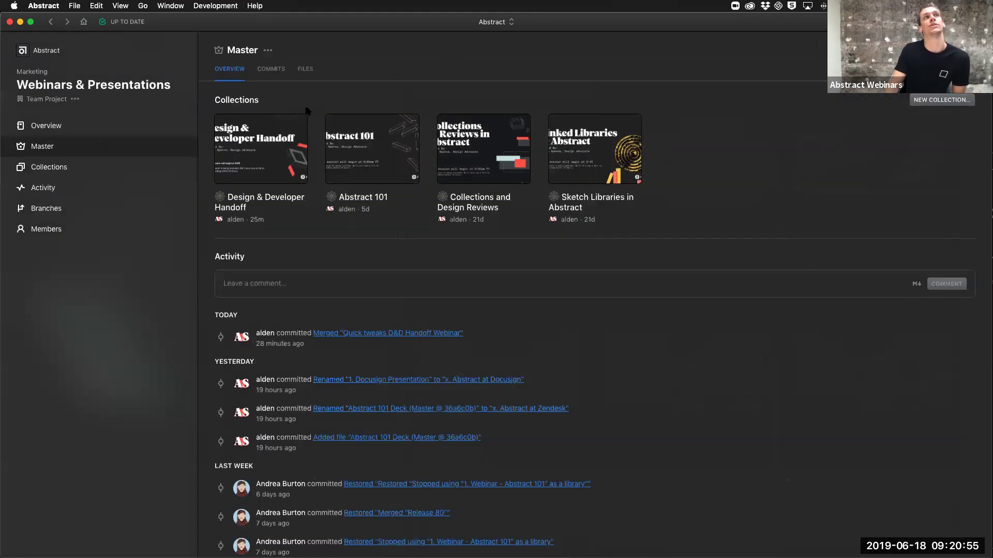
left_click(47, 50)
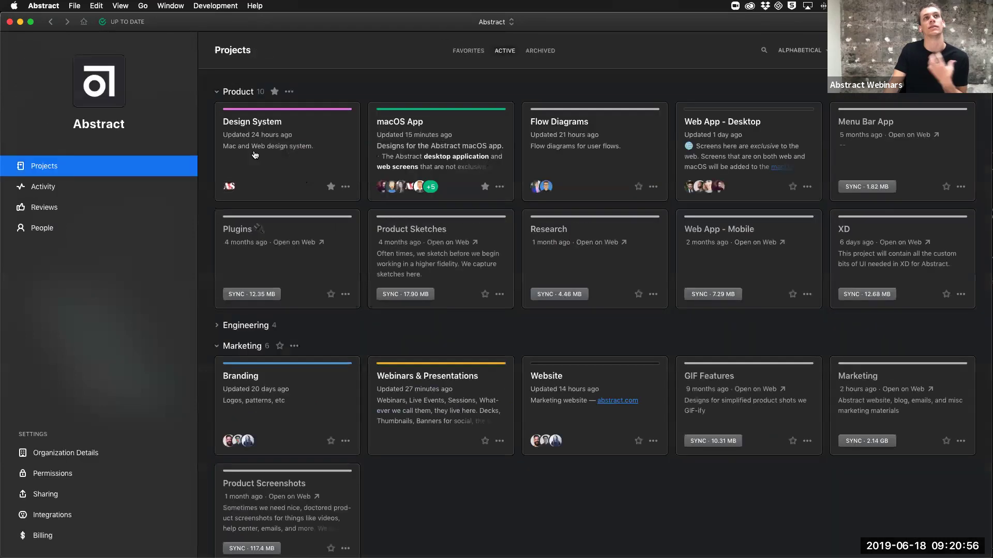
left_click(476, 138)
left_click(90, 293)
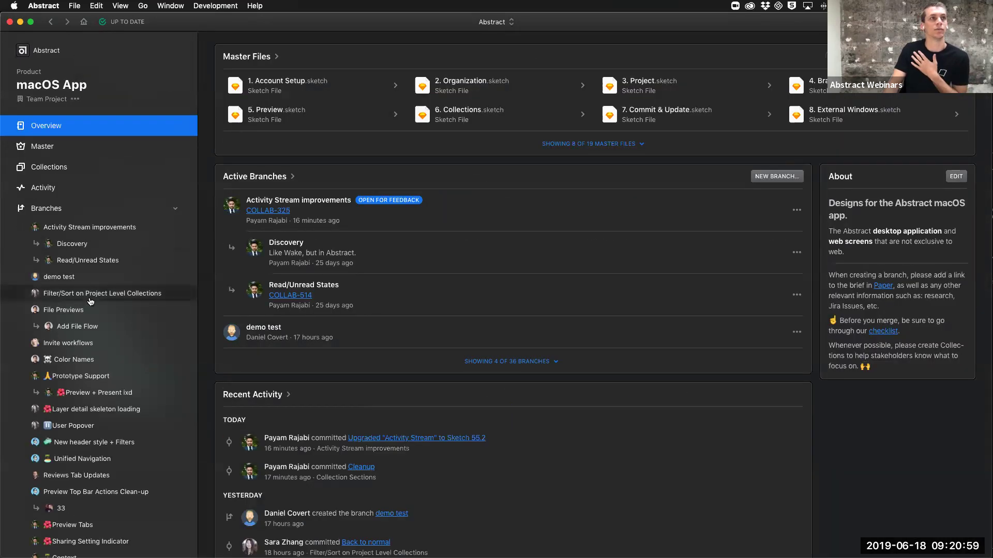
Step: Read the branch's summary and look at the artboards in its 1. Filter Bar collection
scroll(517, 310, "down", 2)
scroll(549, 353, "up", 2)
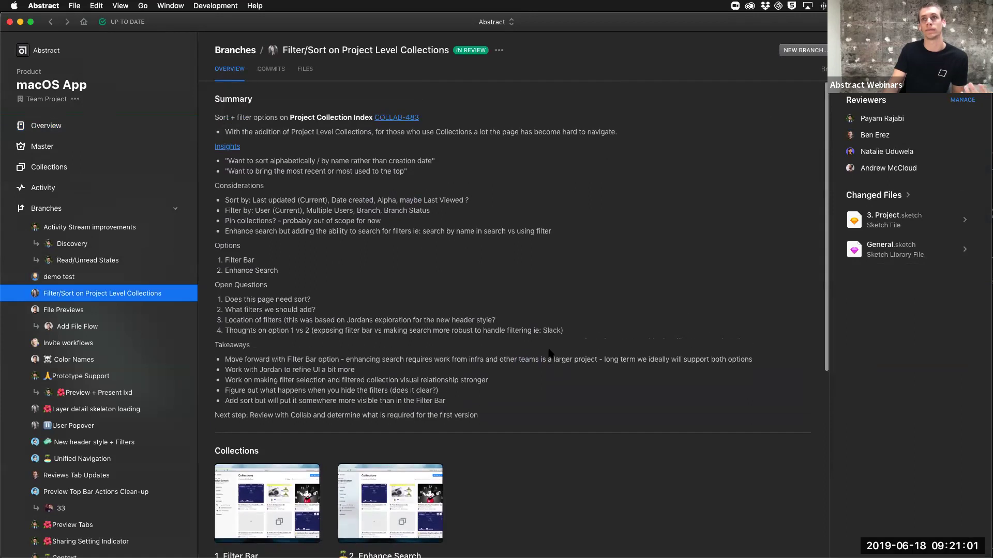
left_click_drag(487, 417, 226, 116)
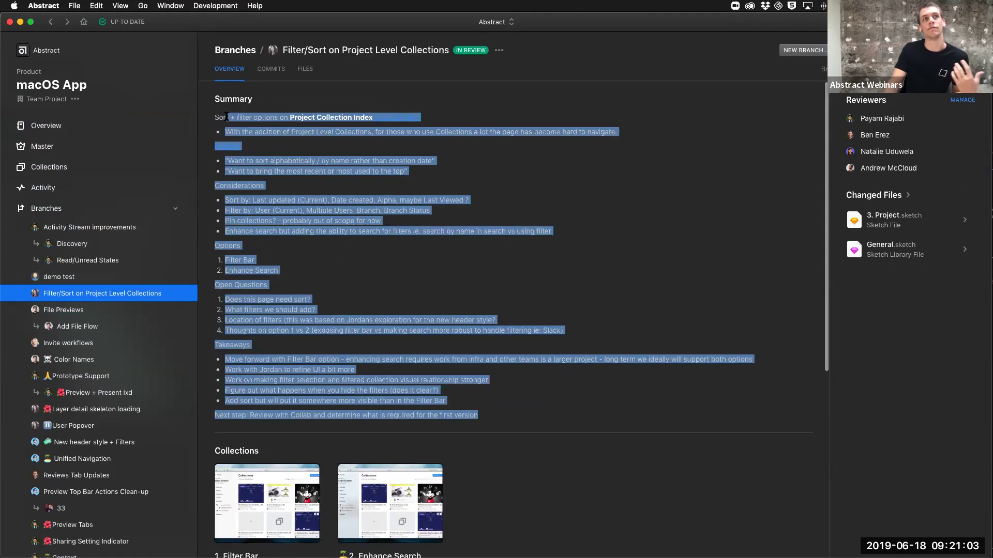
left_click(350, 127)
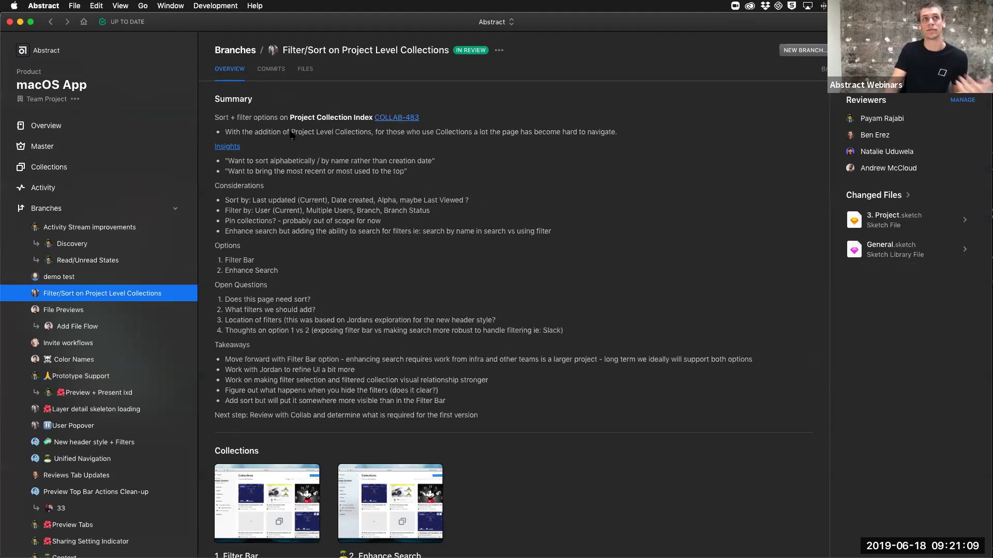
scroll(486, 497, "down", 5)
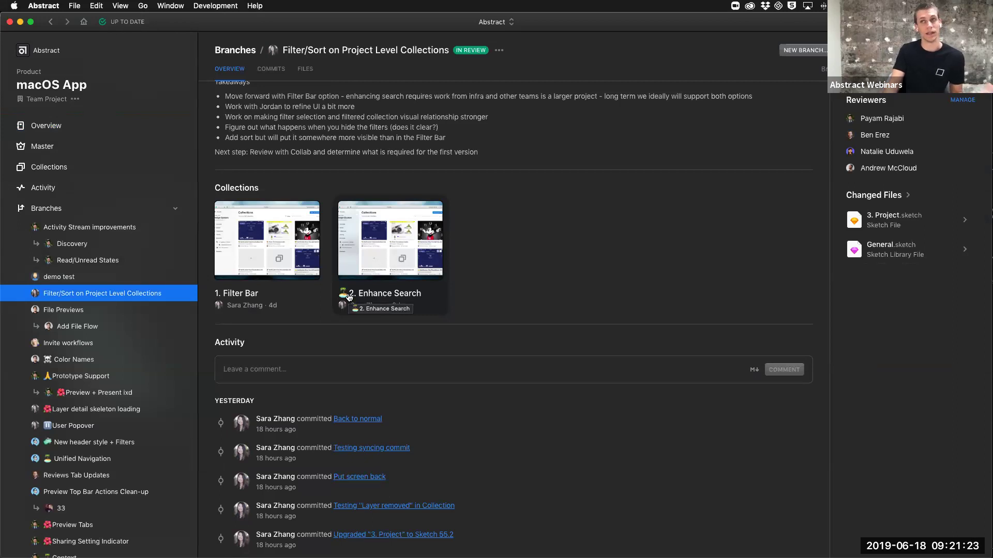
scroll(387, 272, "up", 5)
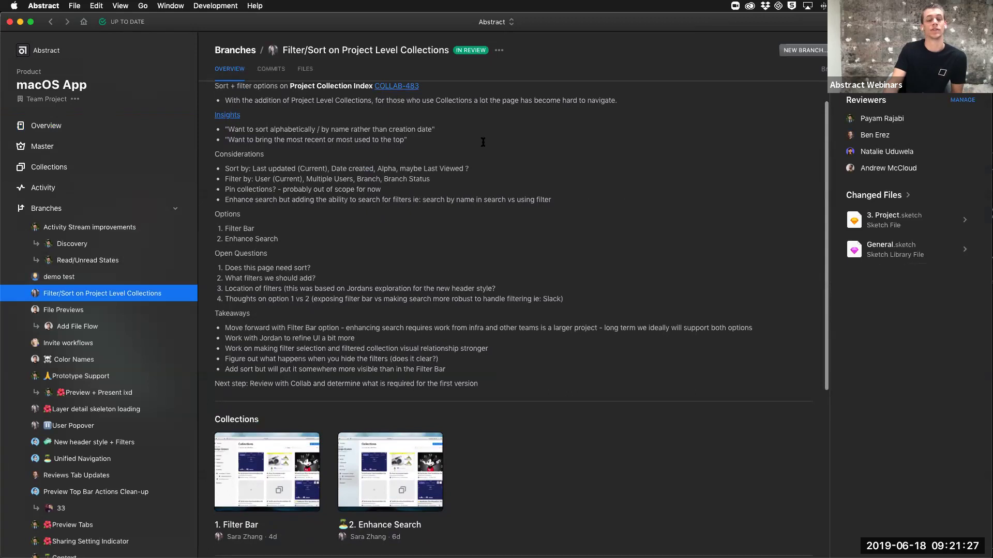
scroll(268, 204, "up", 1)
scroll(395, 321, "down", 5)
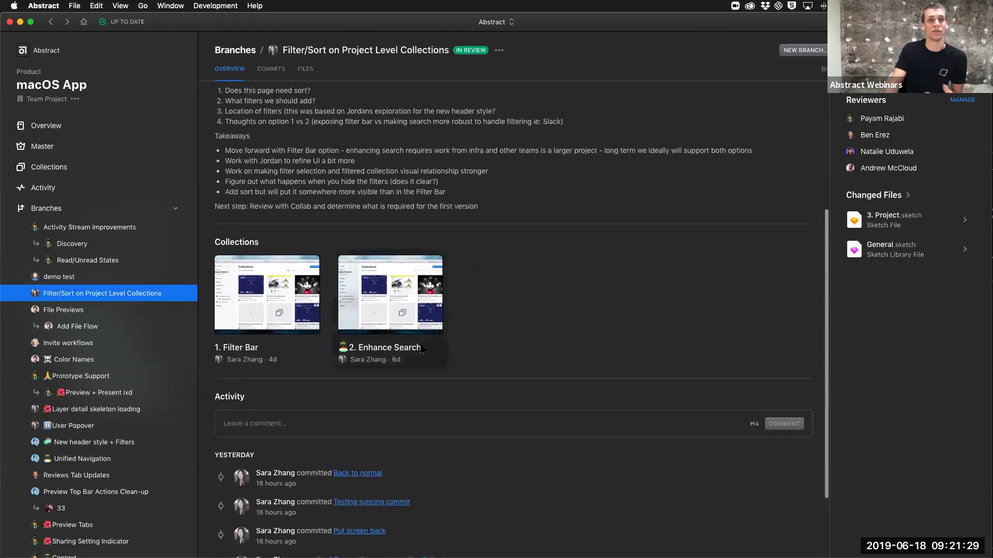
left_click(234, 325)
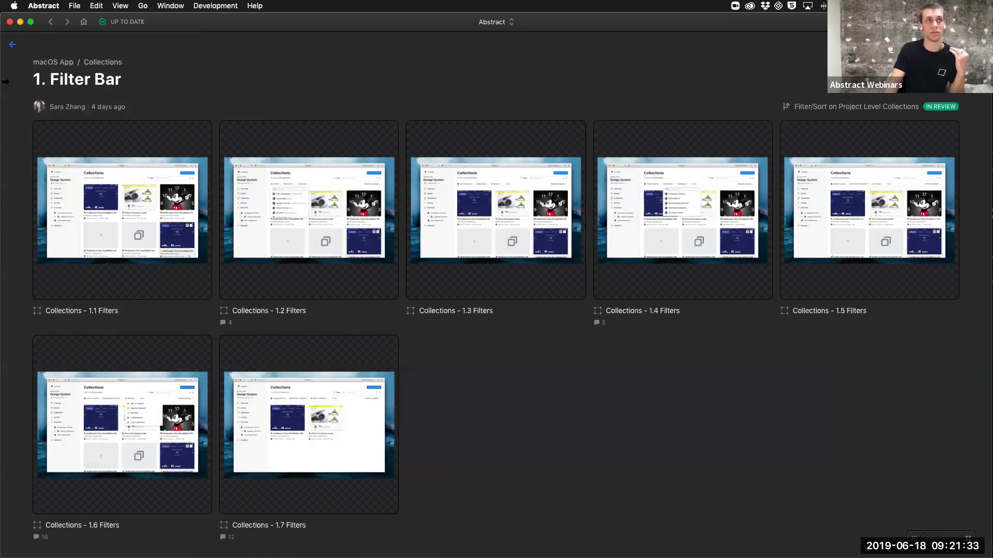
left_click(8, 43)
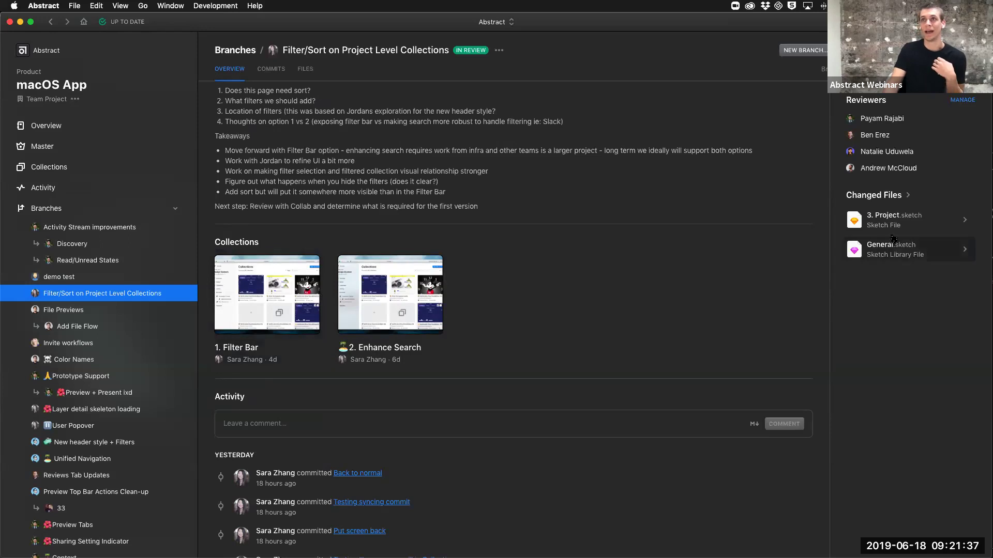
Step: Review the branch's commit history and the changed artboards of 3. Project.sketch, inspecting the Master - 1.0. Files artboard
left_click(271, 68)
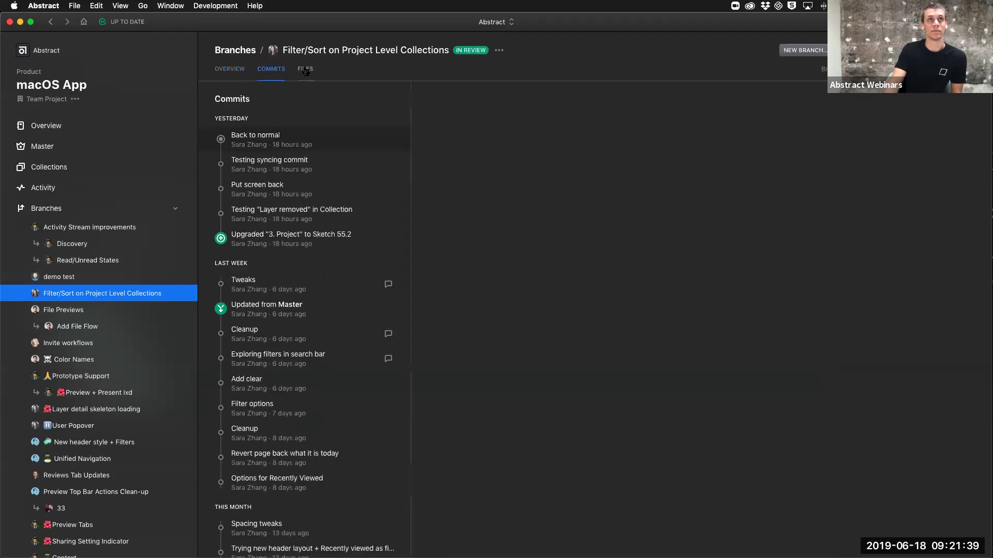
scroll(304, 341, "down", 5)
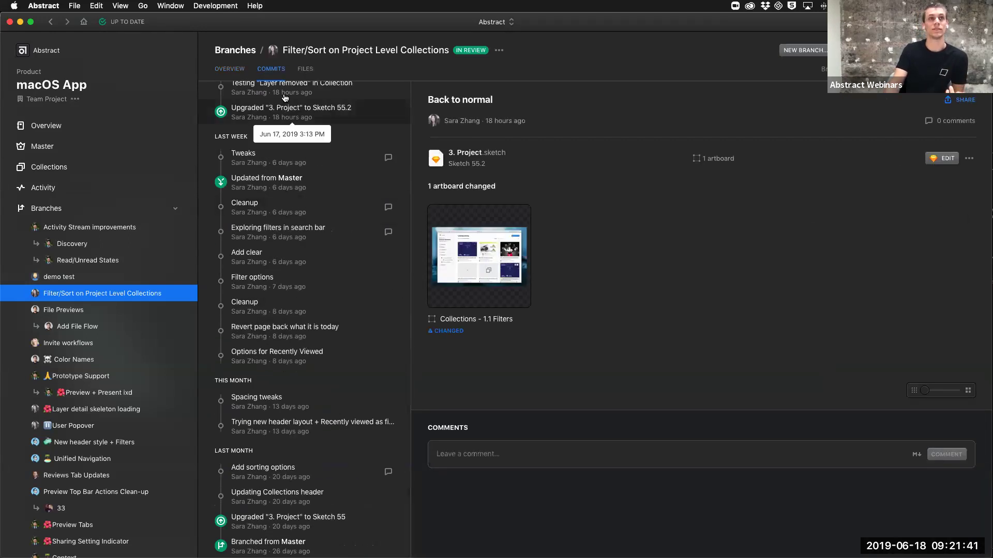
key("super+bracketleft")
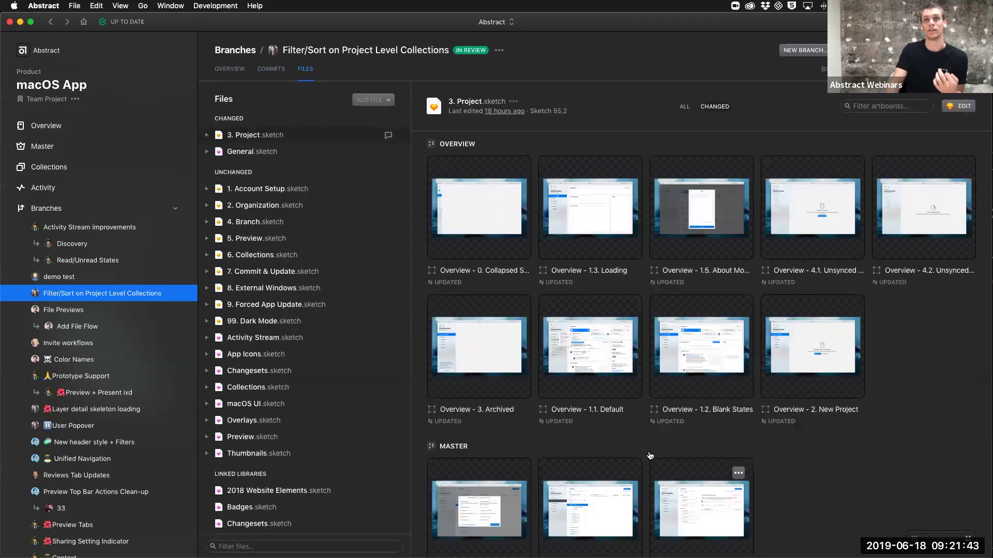
scroll(677, 414, "down", 5)
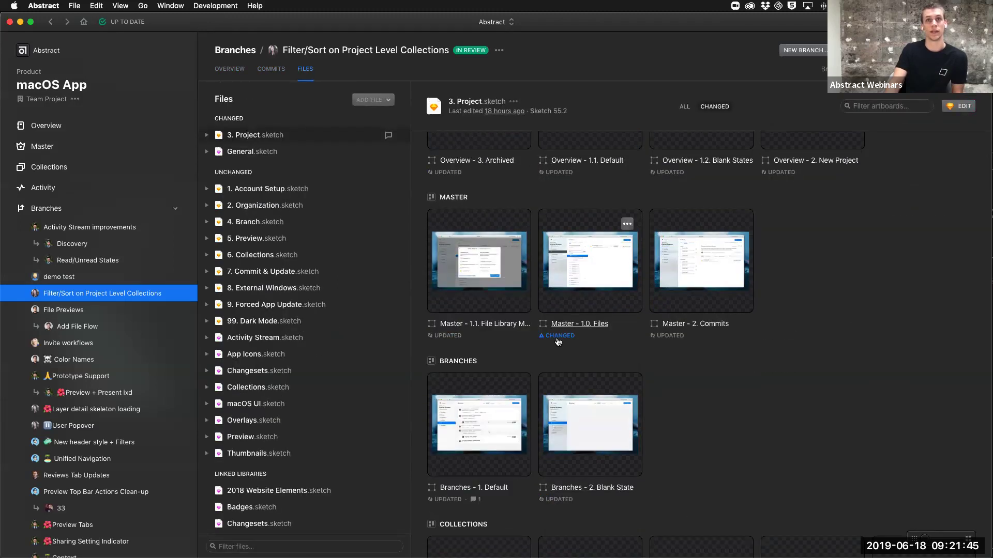
left_click(627, 225)
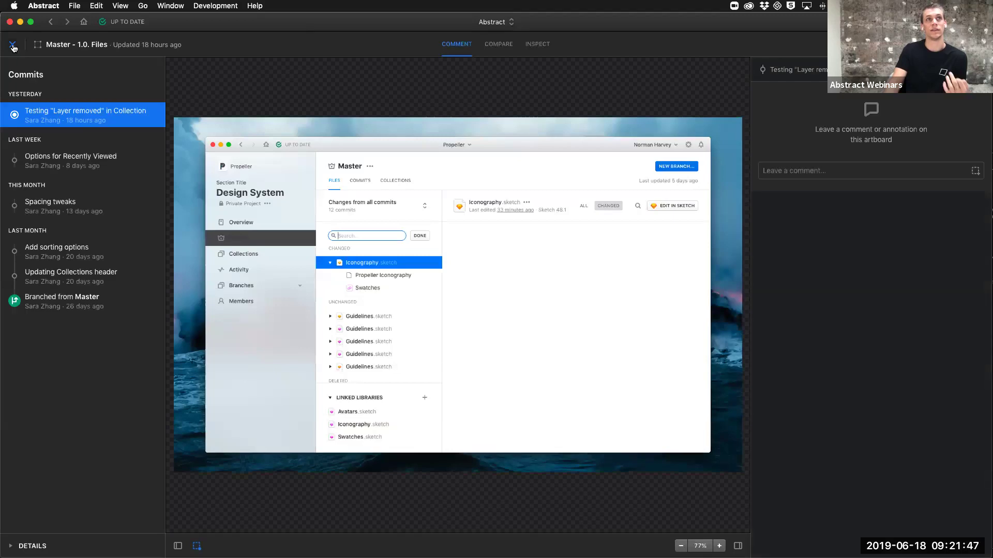
key("Escape")
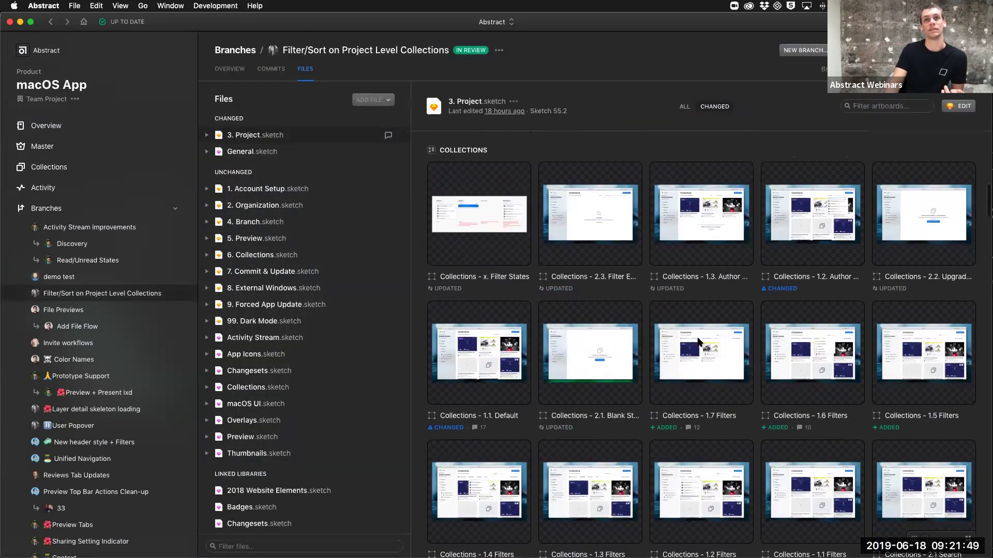
Step: Return to the branch overview and view its collections and activity
left_click(224, 68)
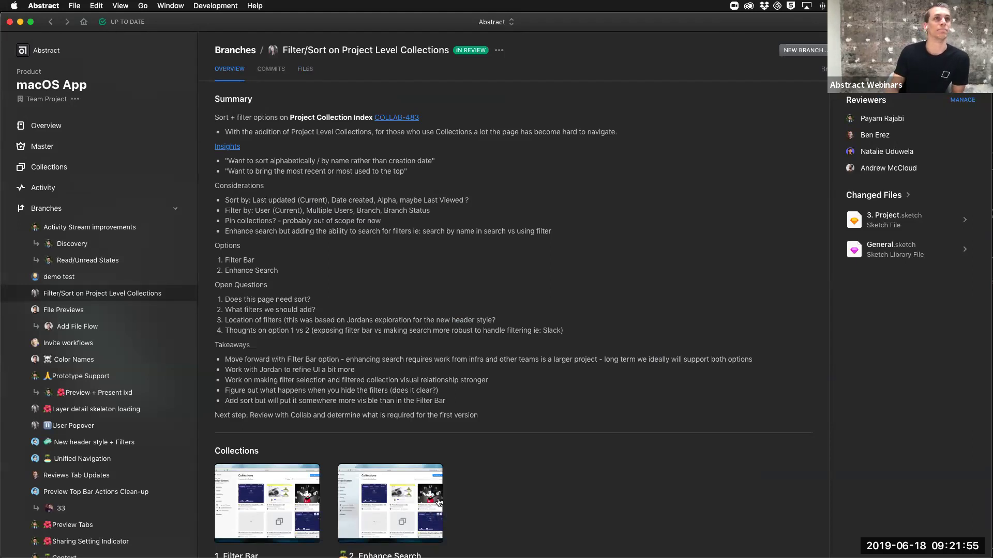
scroll(391, 399, "down", 5)
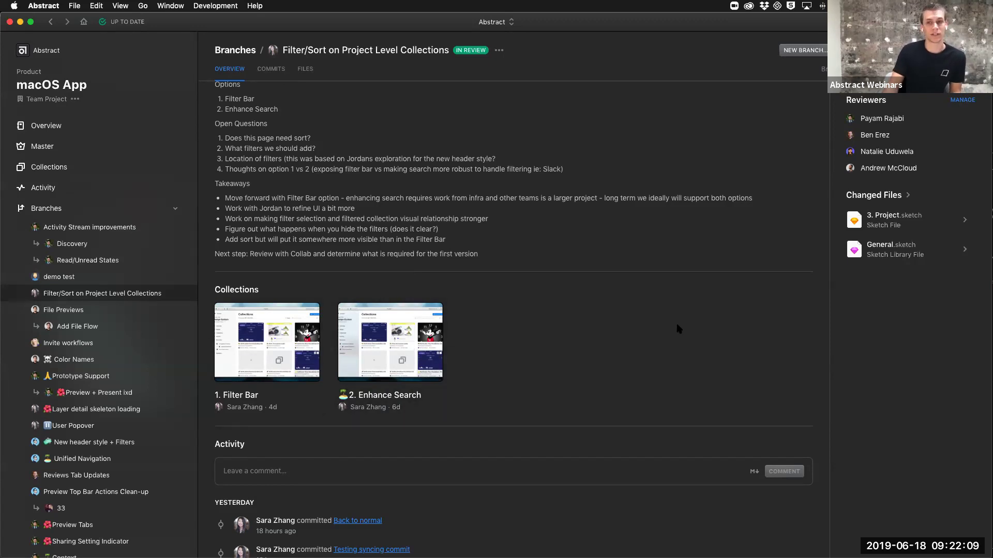
Step: Leave the branch and open the Design & Developer Handoff collection on Master of the Webinars & Presentations project
scroll(304, 260, "up", 5)
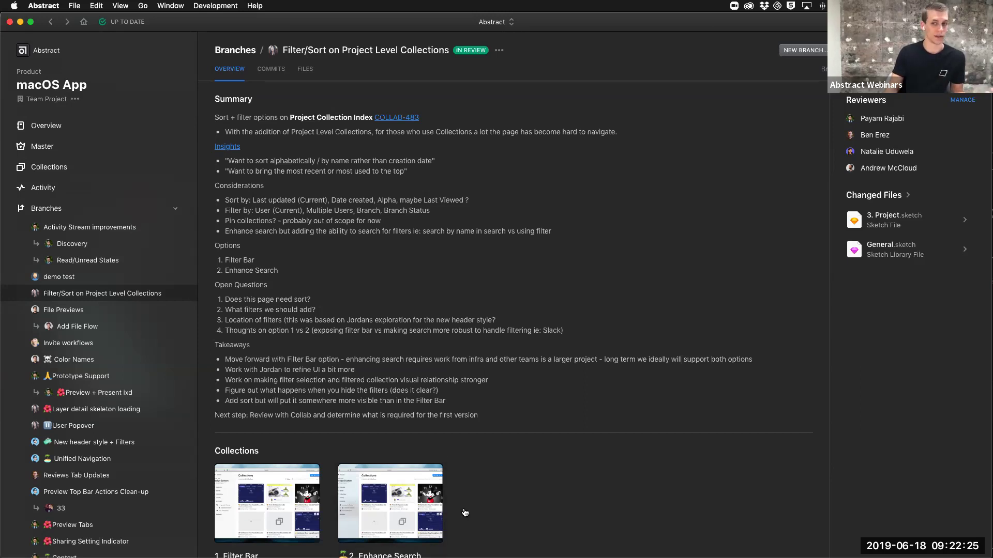
left_click(39, 53)
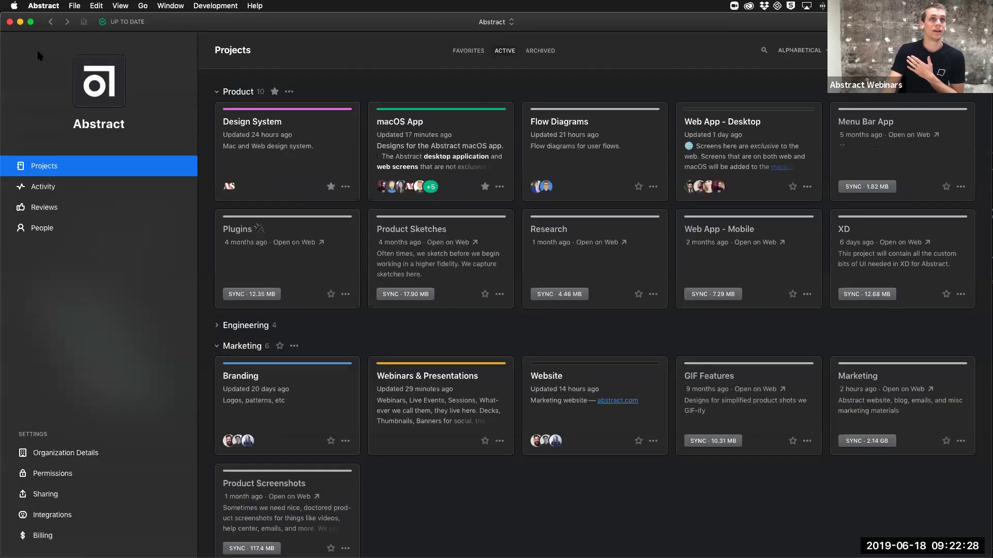
left_click(421, 380)
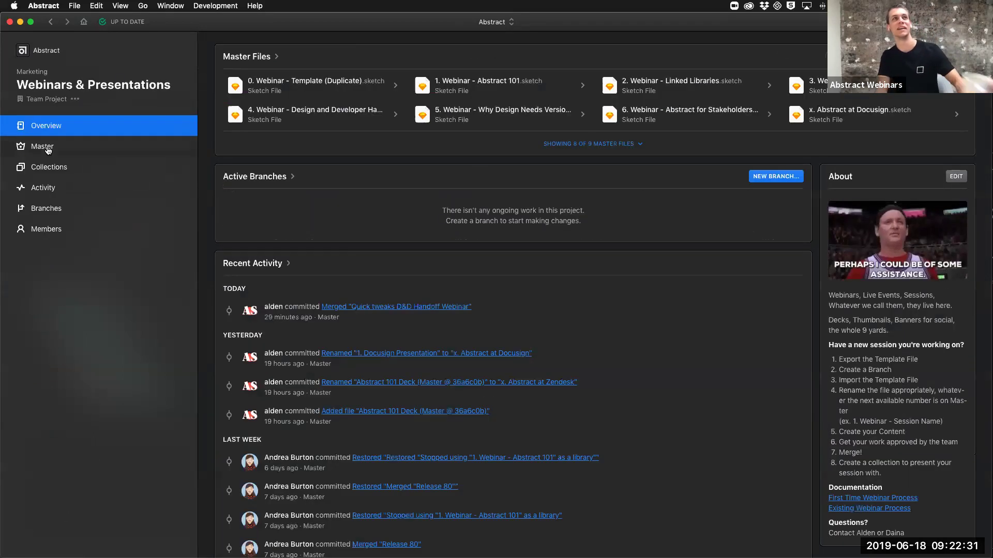
left_click(54, 153)
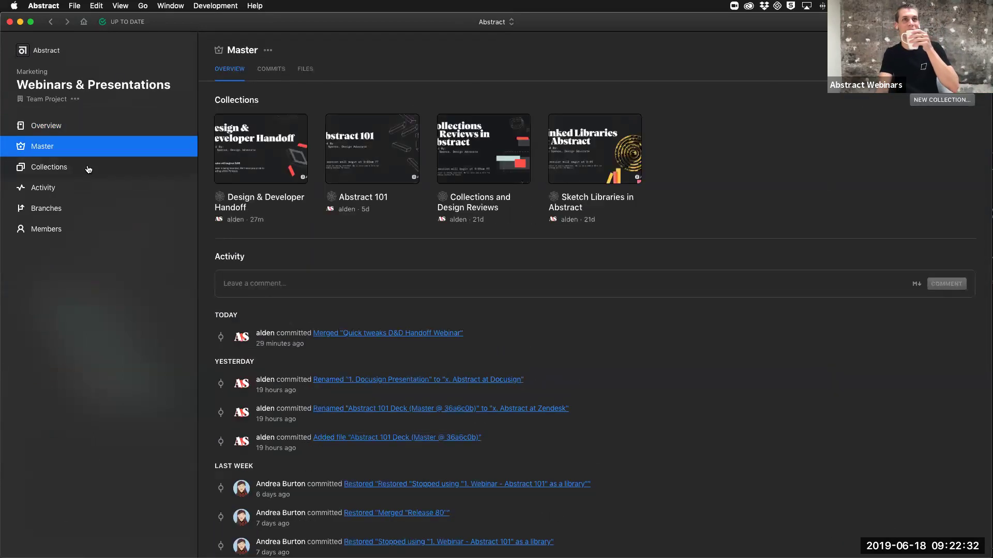
left_click(243, 169)
Step: Present the collection starting from its Collections slide and advance to the Comments & Annotations slide
scroll(406, 420, "down", 8)
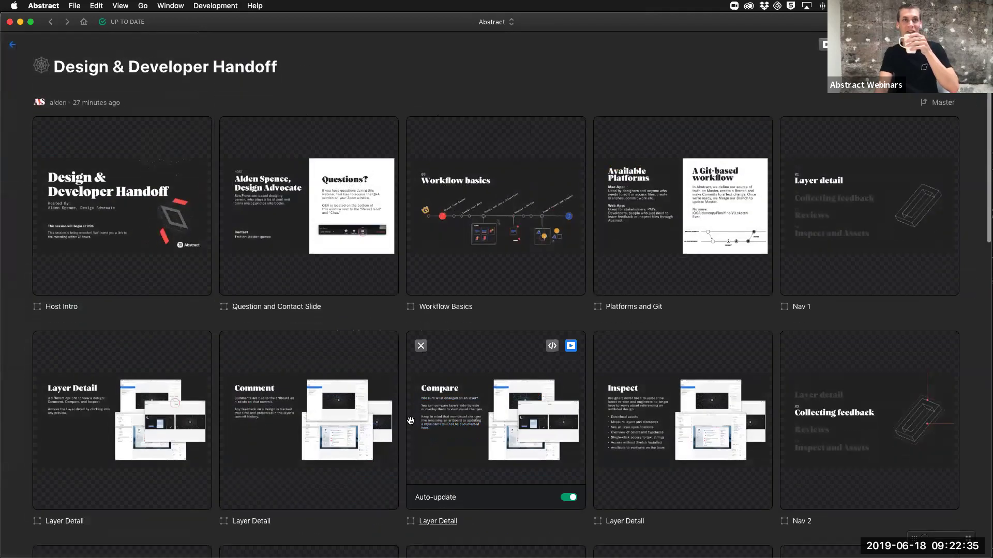
scroll(310, 310, "down", 5)
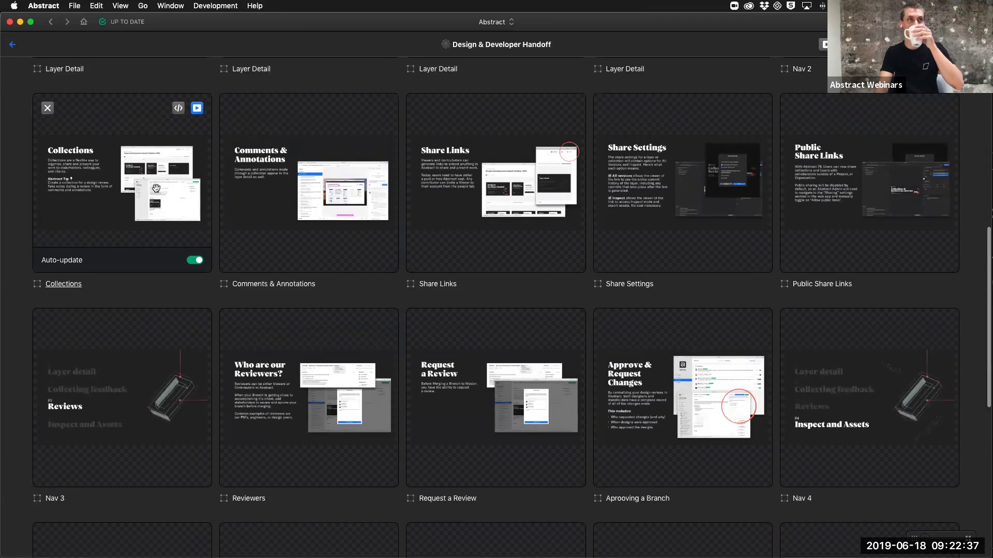
scroll(156, 207, "up", 6)
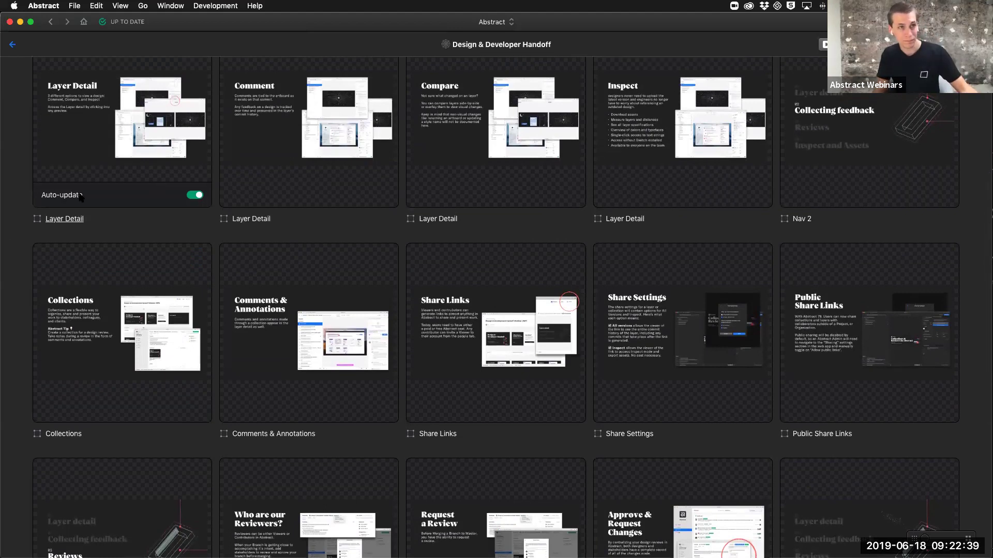
mouse_move(130, 305)
left_mouse_down()
mouse_move(302, 251)
mouse_move(129, 269)
left_mouse_up()
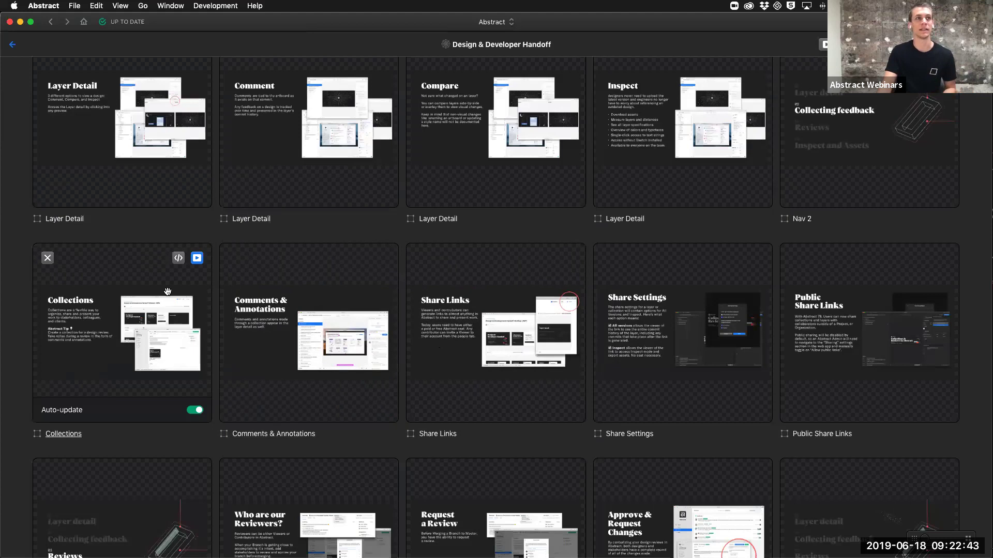
left_click(197, 257)
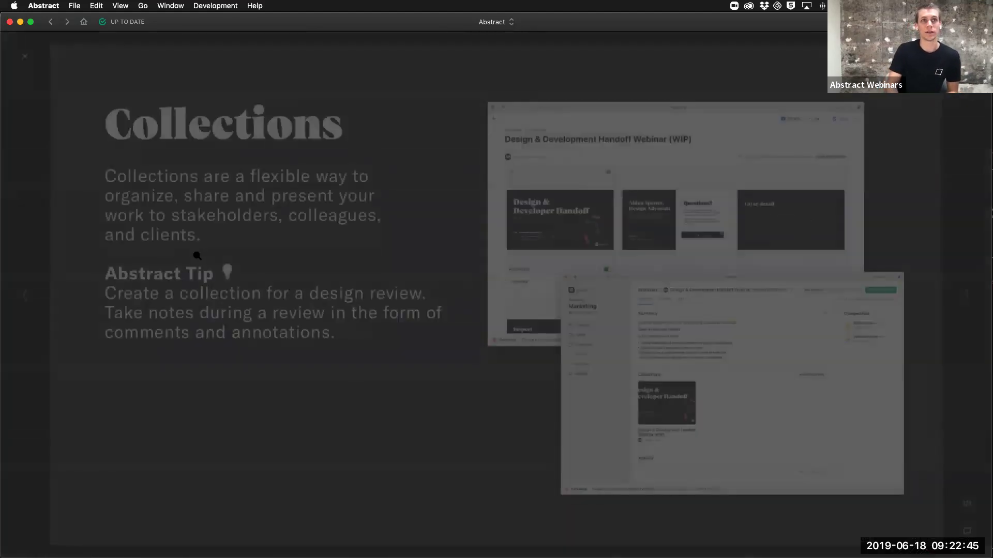
key("Right")
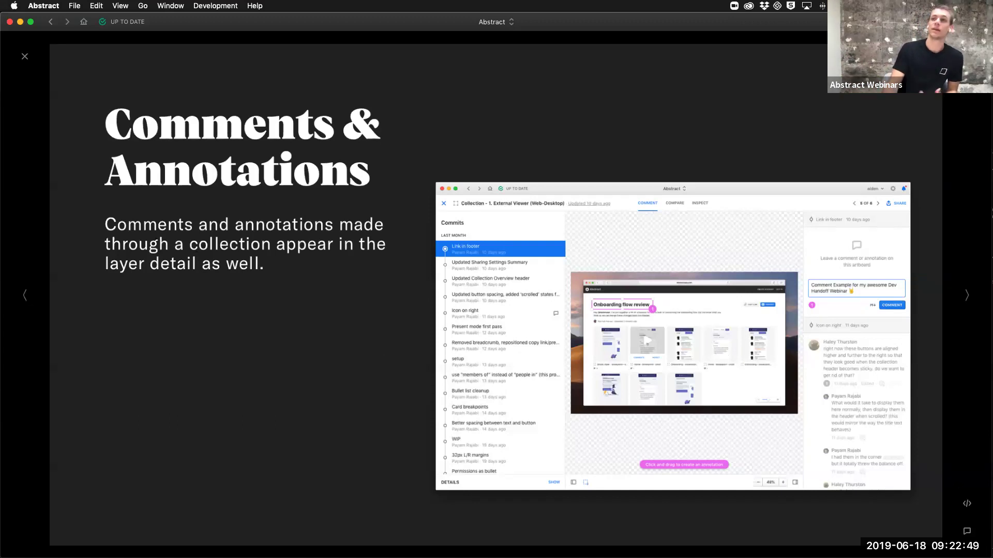
Step: Draw an annotation around the Comments & Annotations slide's heading and text, begin an @ mention comment, and discard it
left_click(966, 531)
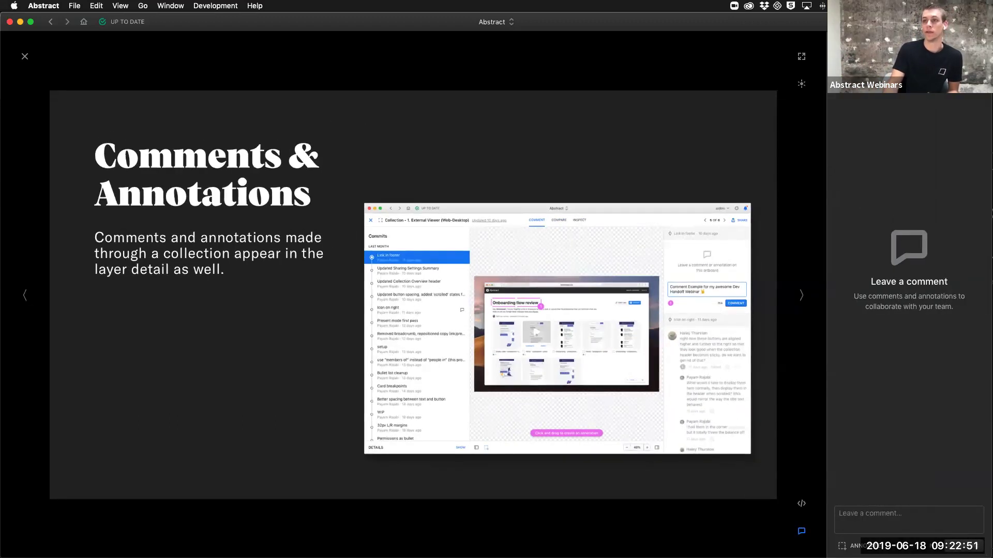
left_click(841, 546)
left_click_drag(64, 135, 353, 356)
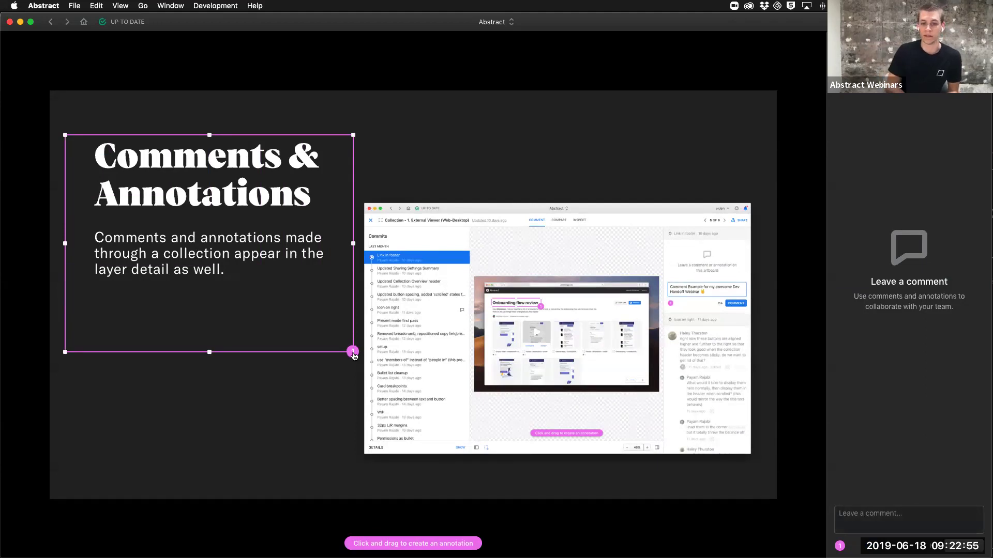
type("@")
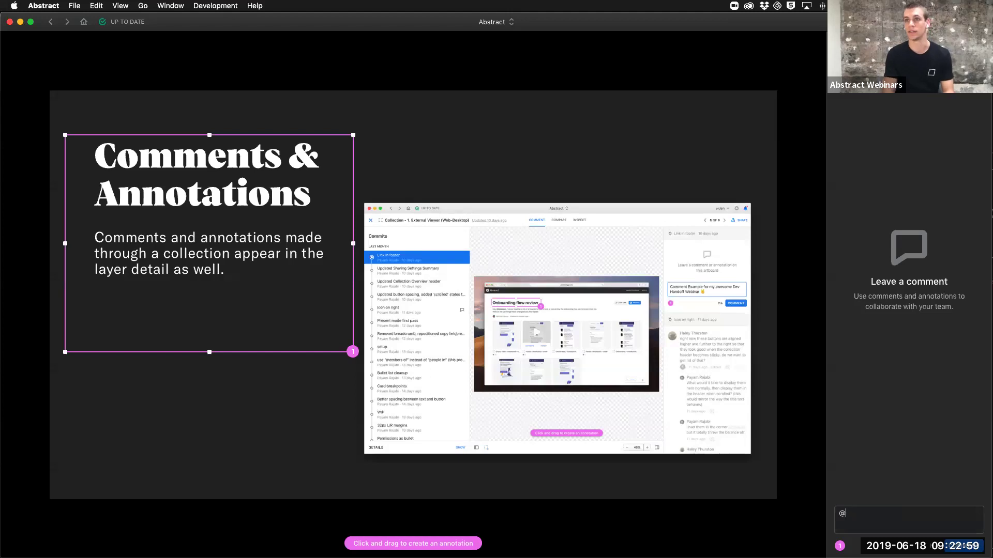
key("Escape")
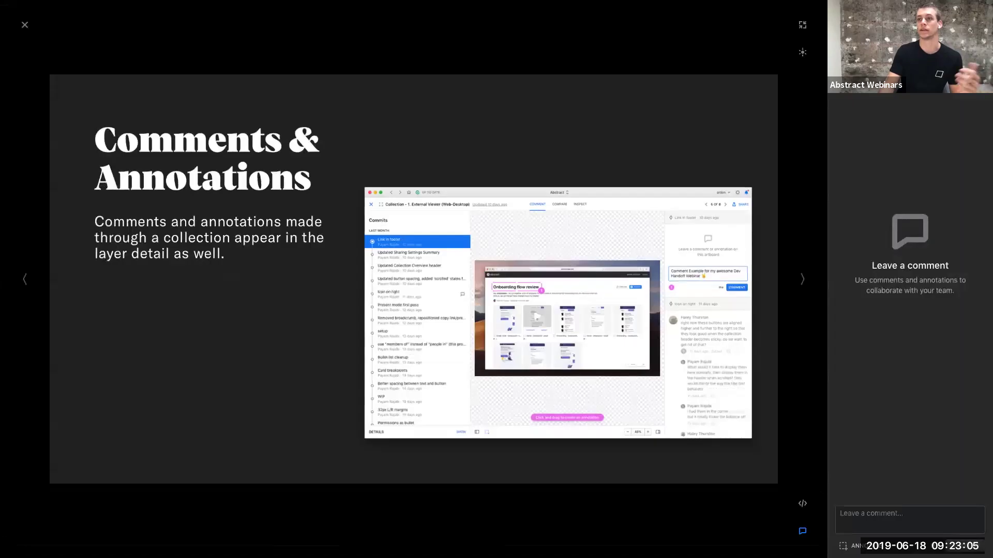
left_click(802, 533)
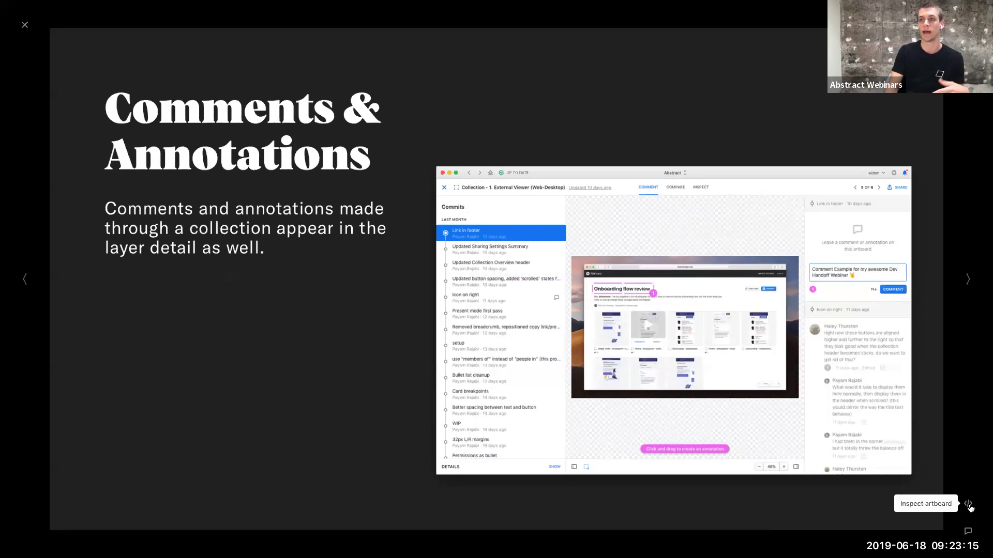
Step: Inspect the Comments & Annotations artboard, view its PNG asset download dialog without saving, and examine the heading text's style
key("i")
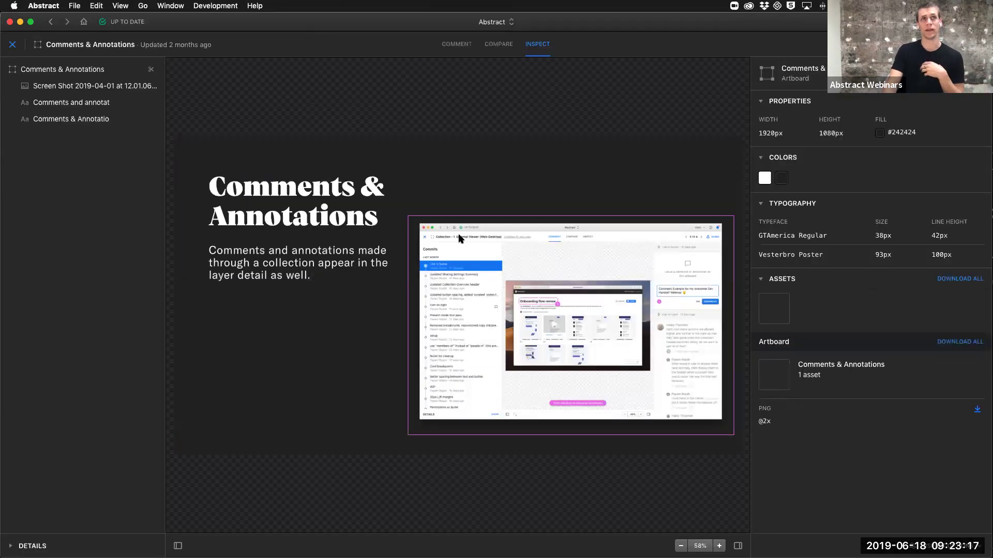
left_click(78, 69)
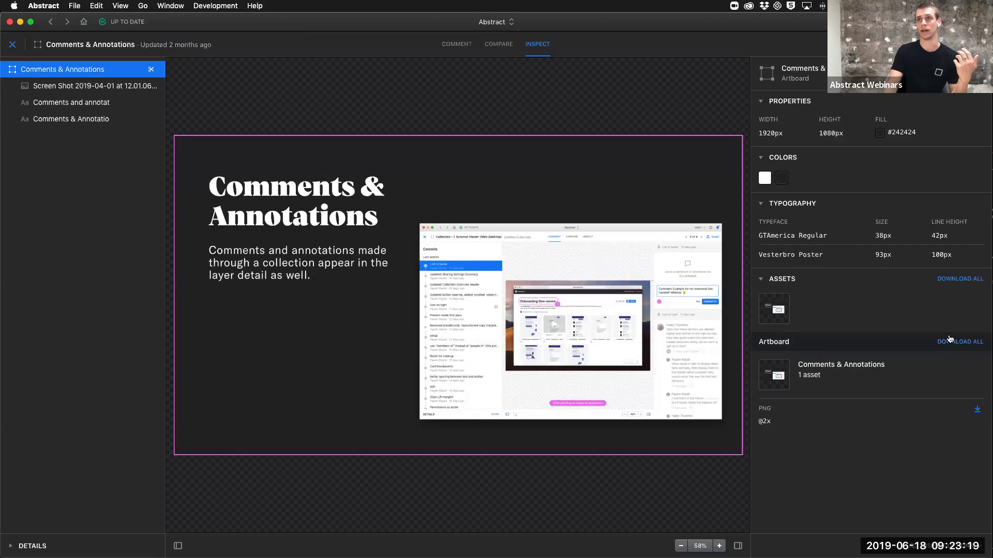
left_click(977, 408)
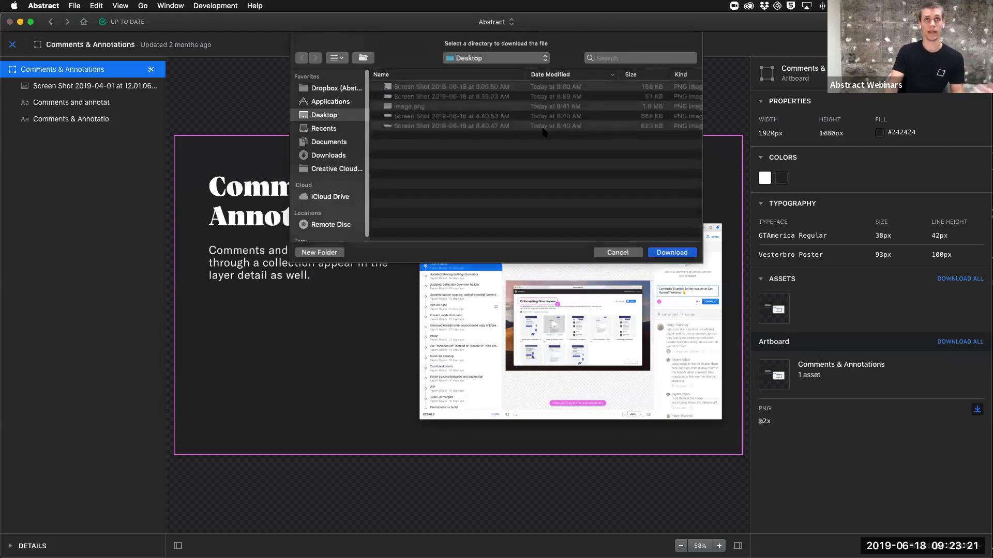
left_click(622, 255)
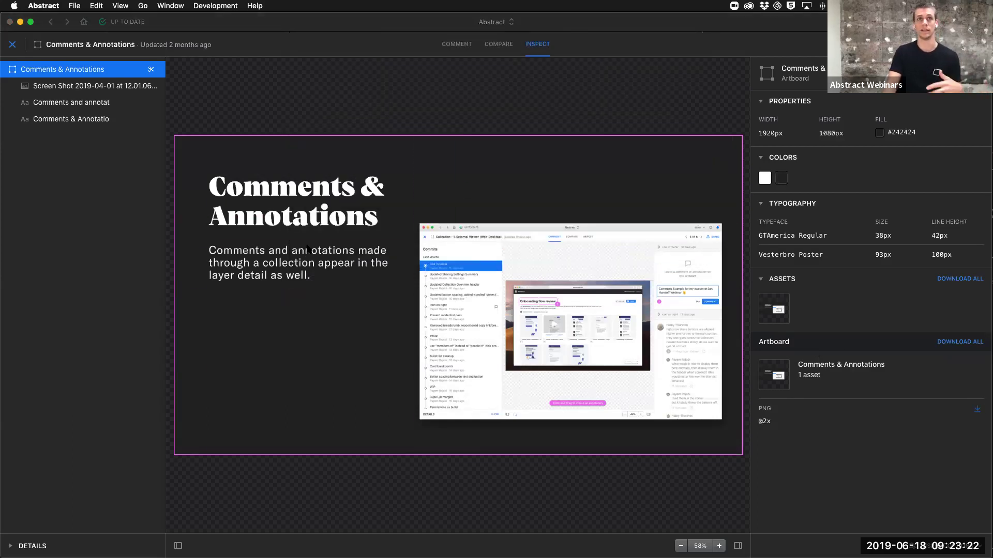
left_click(495, 303)
left_click(285, 192)
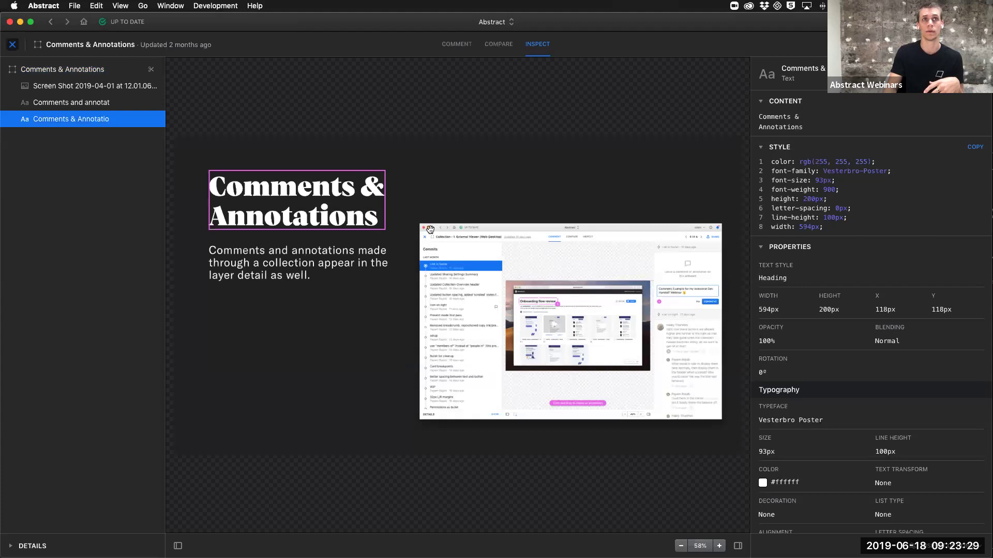
Step: Leave Inspect mode and resume presenting from the Comments & Annotations slide, advancing to Share Links
key("Escape")
scroll(341, 406, "down", 10)
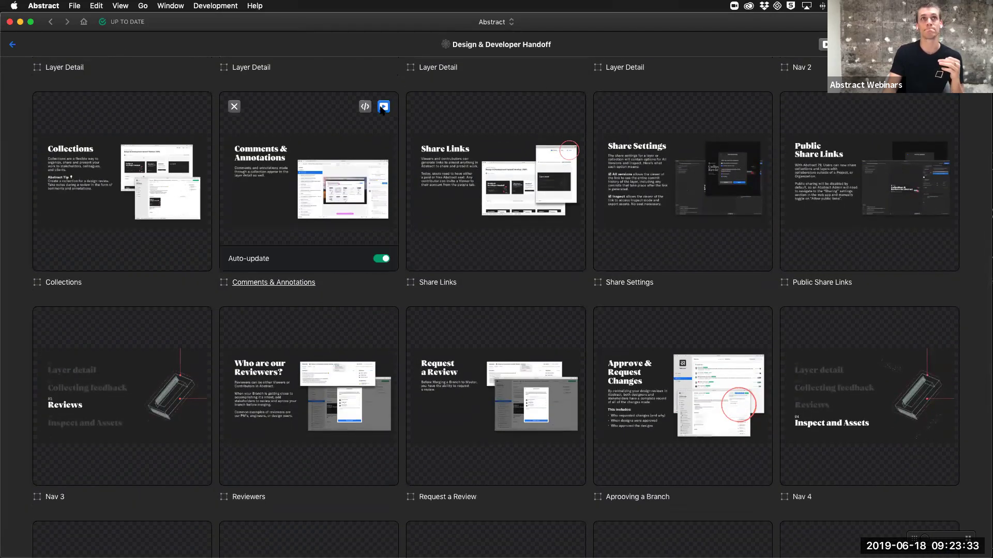
left_click(382, 107)
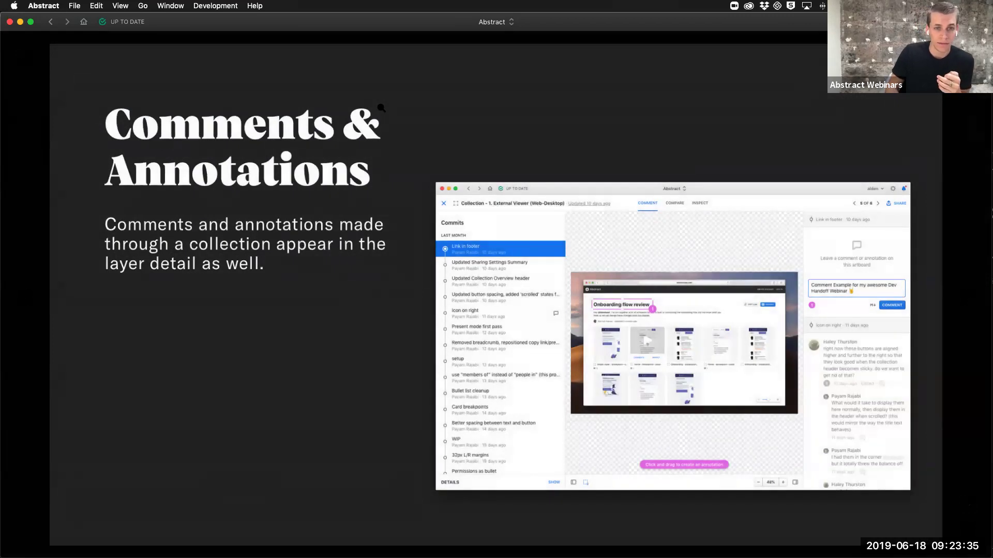
key("Right")
key("Left")
key("Right")
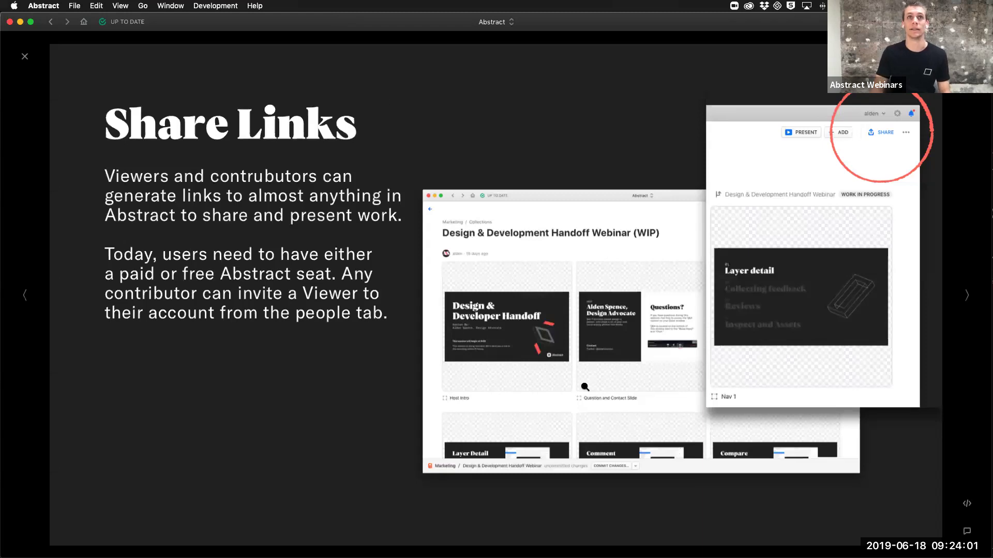
Step: Exit the presentation and copy the share link to the Design & Developer Handoff collection
left_click(24, 56)
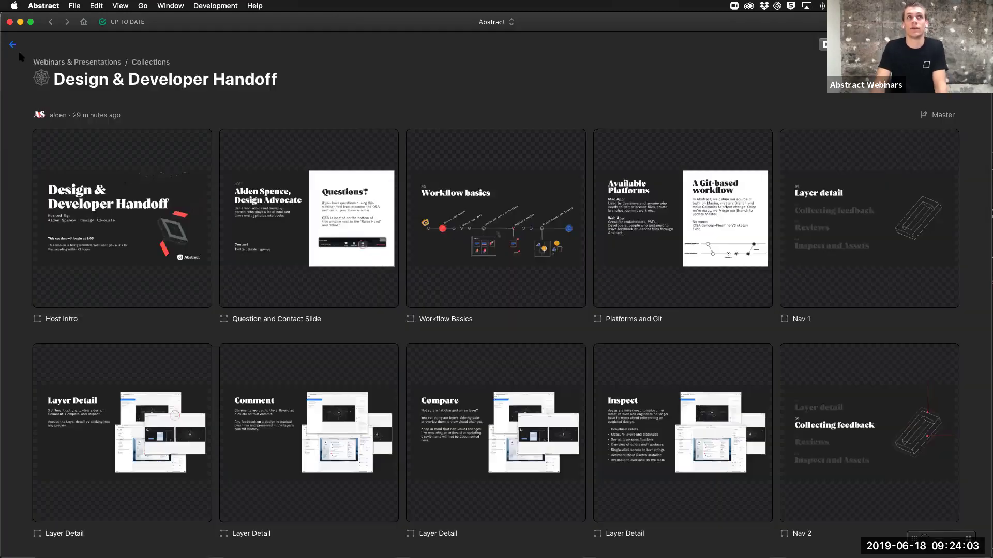
left_click(826, 43)
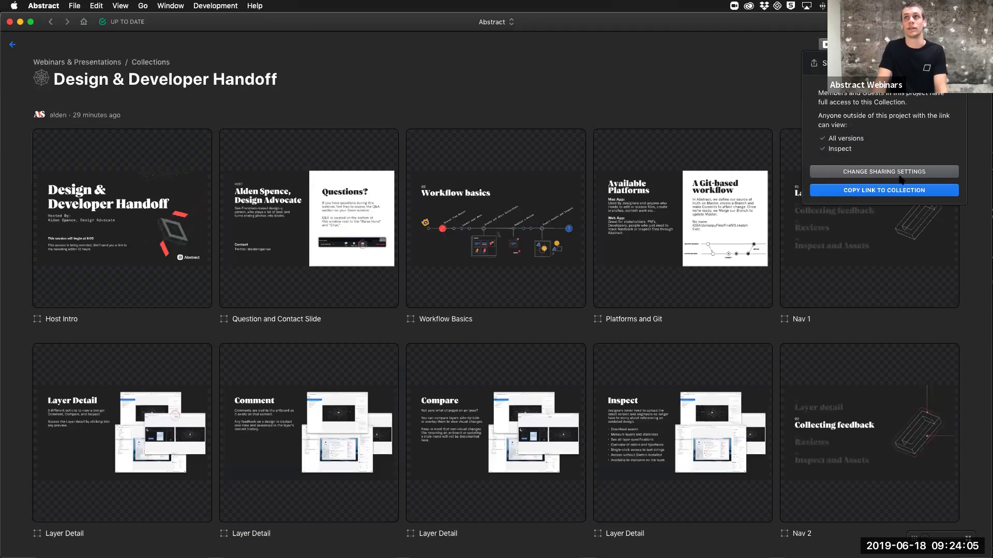
left_click(883, 191)
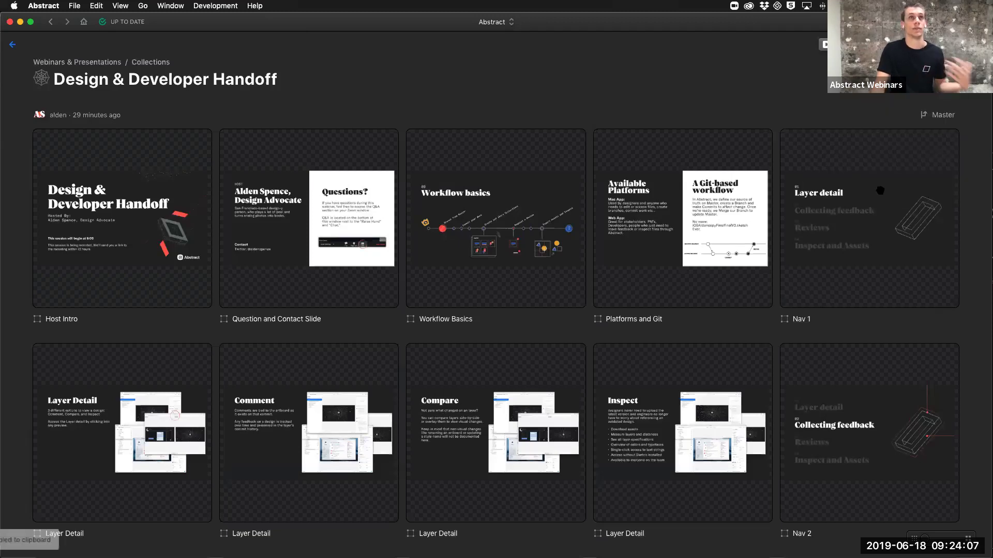
Step: In Master's files, view the options for 4. Webinar - Design and Developer Handoff.sketch and look at its Platforms and Git artboard
left_click(11, 45)
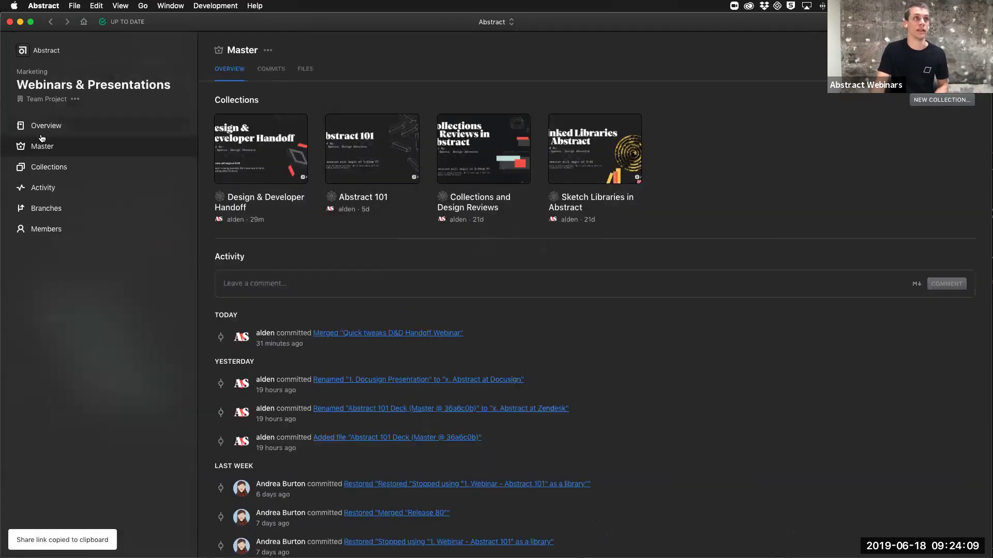
left_click(274, 70)
left_click(304, 72)
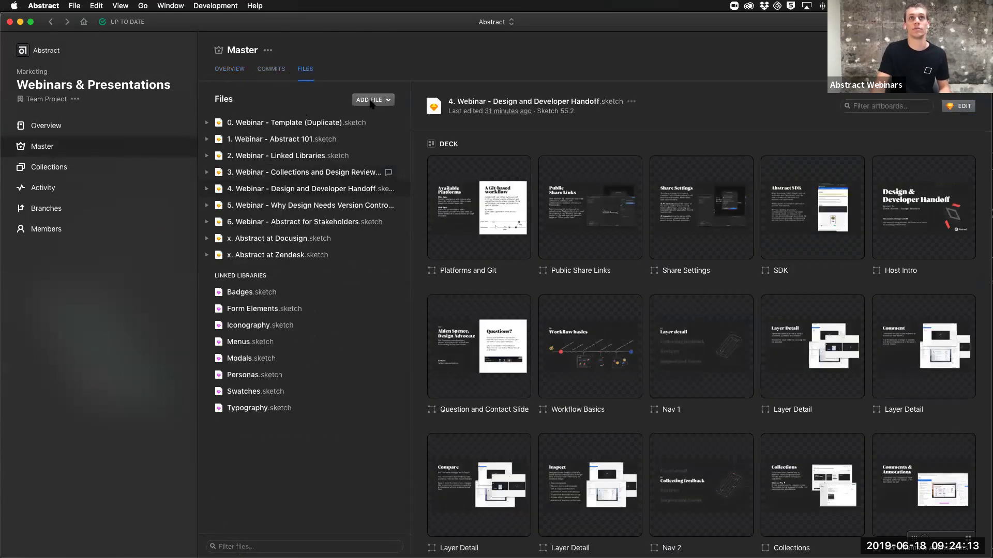
left_click(629, 102)
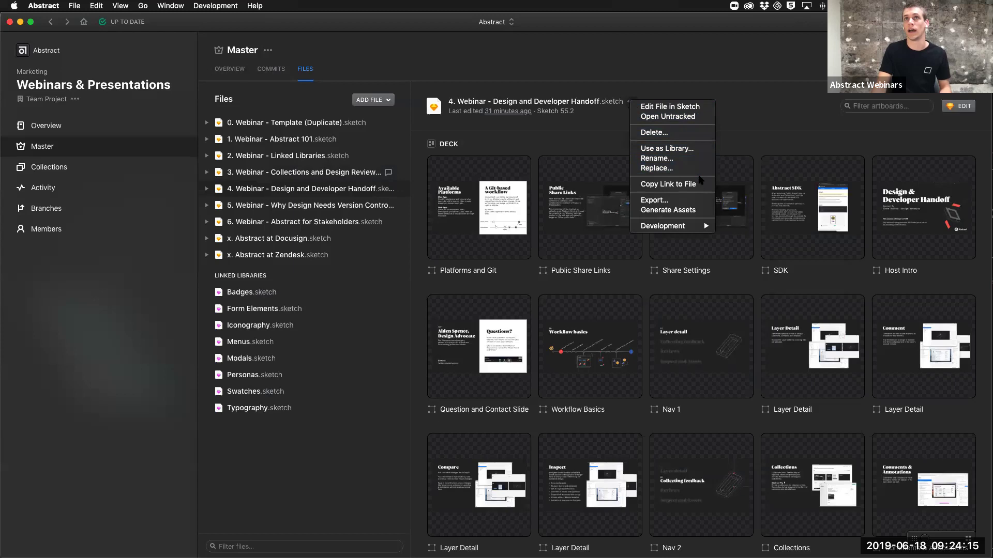
left_click(505, 226)
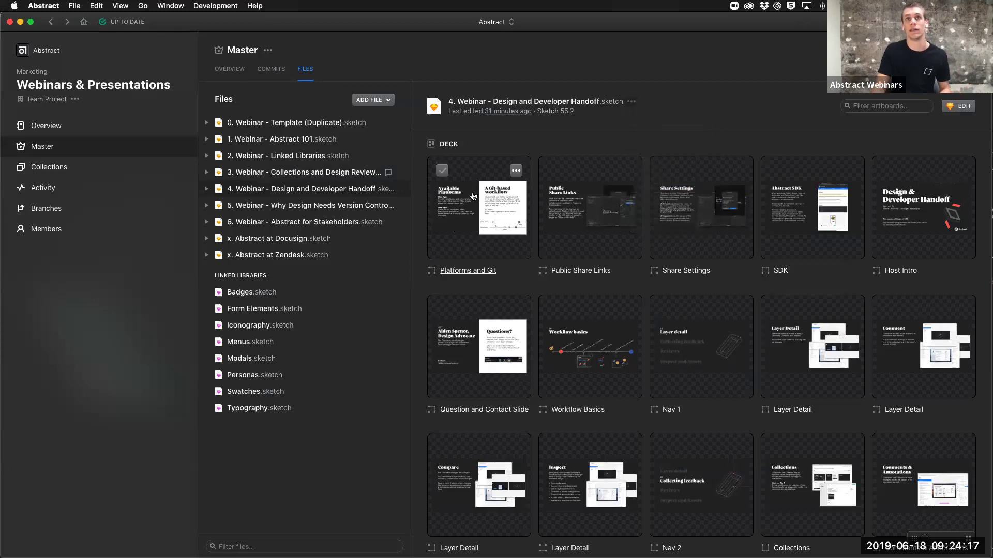
left_click(504, 226)
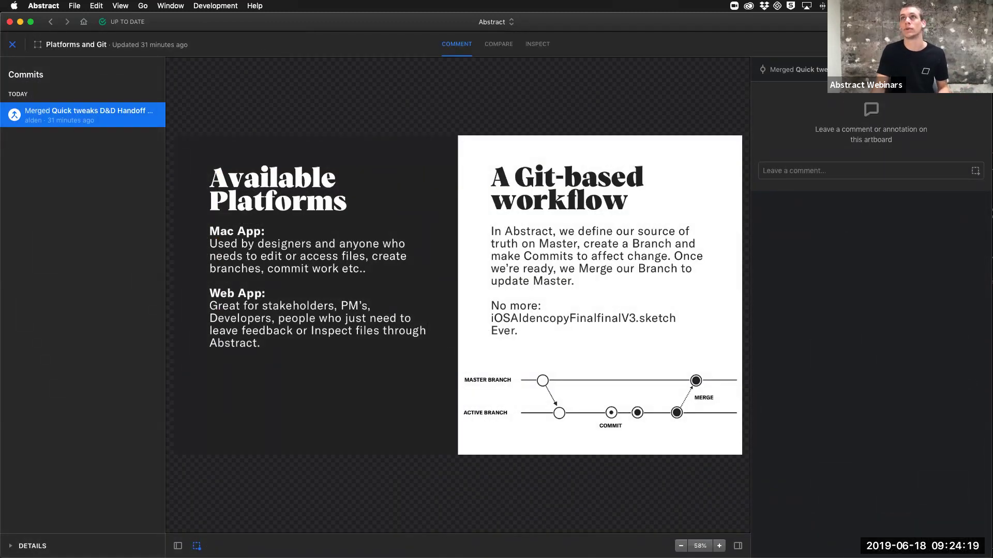
left_click(13, 44)
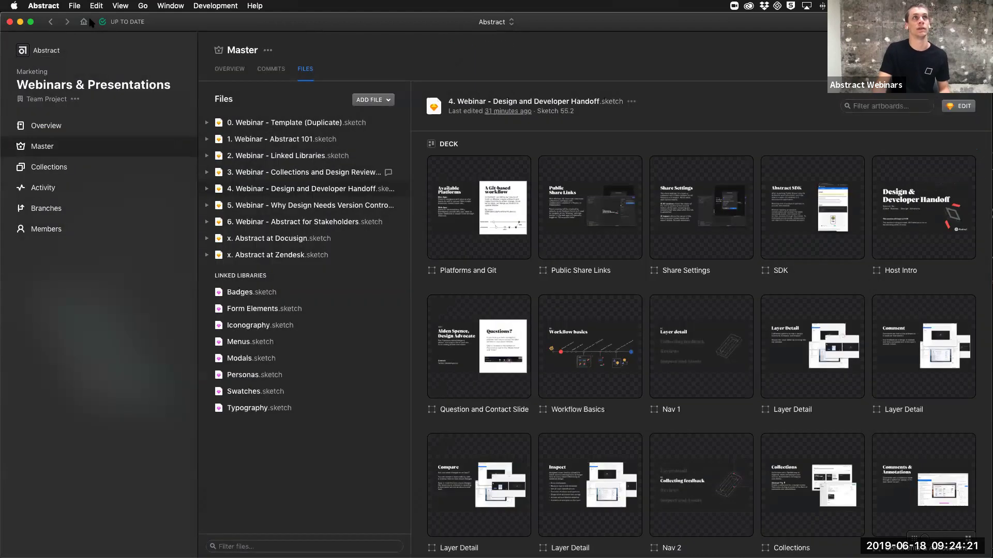
Step: Return to the organization's project list and copy the share link to the macOS App project
left_click(50, 50)
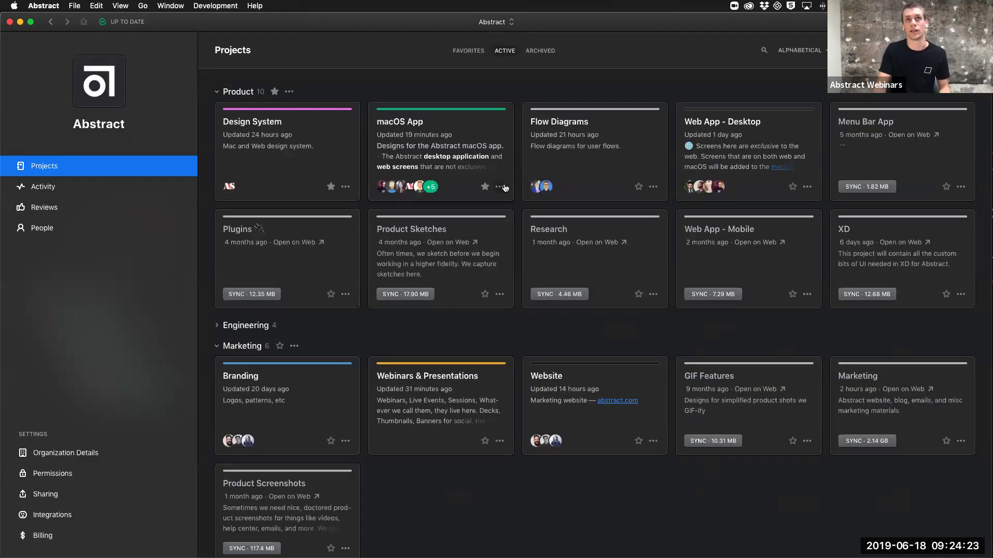
left_click(500, 187)
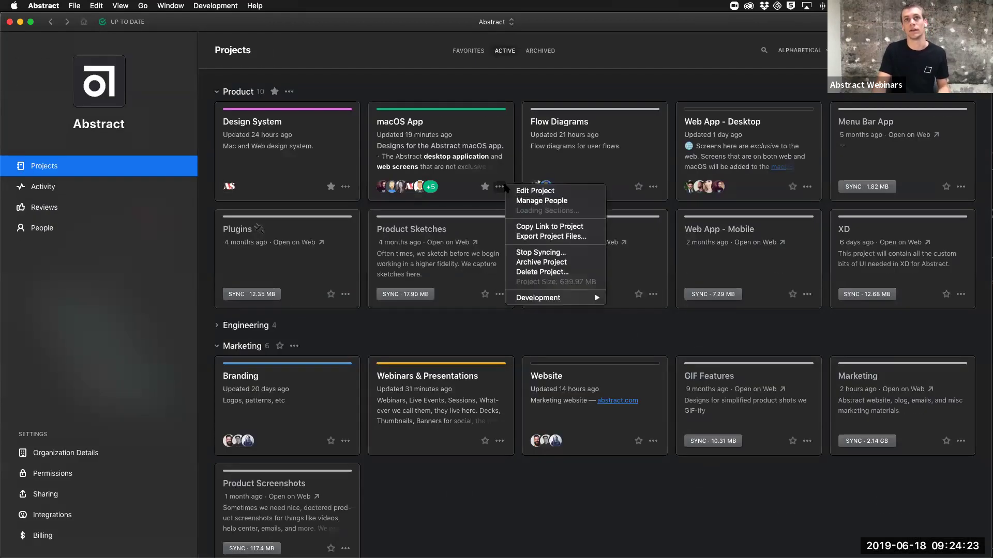
left_click(574, 226)
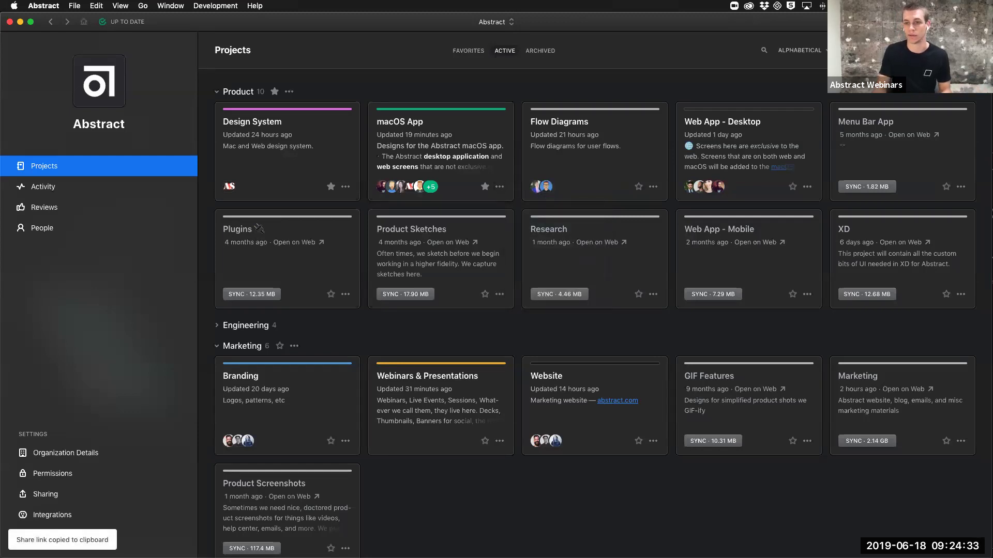
Step: Switch to Chrome and open the copied macOS App share link in the current browser tab
key("super+Tab")
left_click(413, 41)
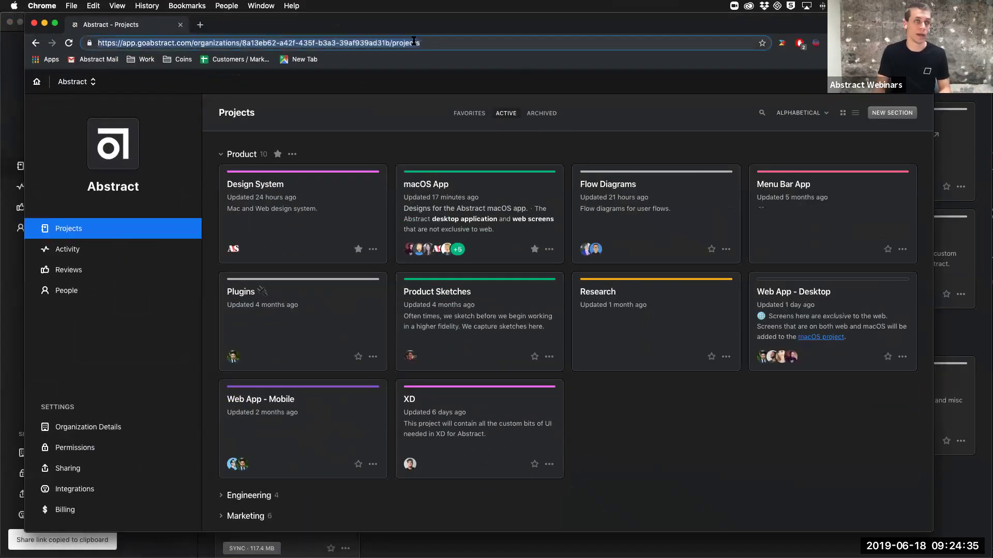
key("super+v")
key("Return")
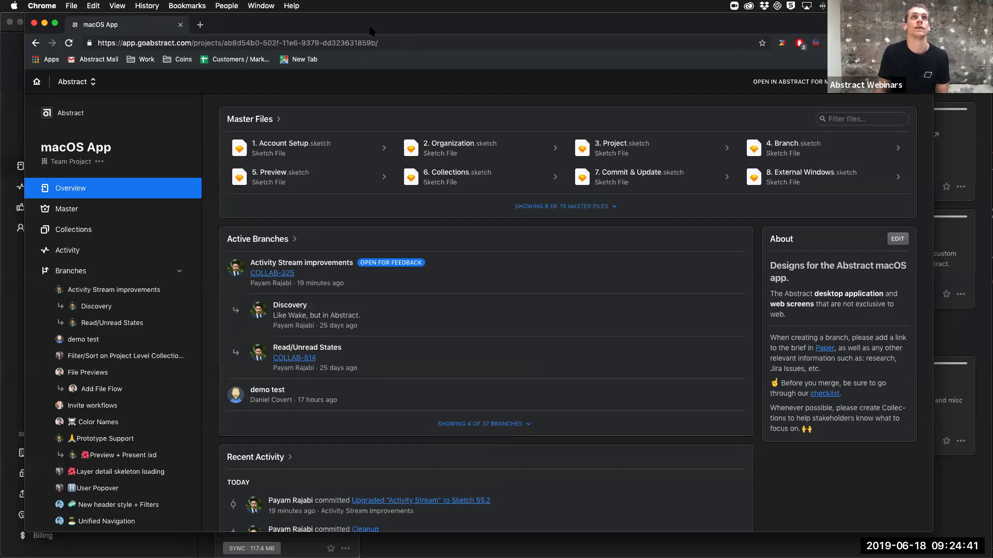
left_click_drag(368, 28, 426, 29)
Step: Switch the web app's appearance to Light and back to Dark
left_click(962, 81)
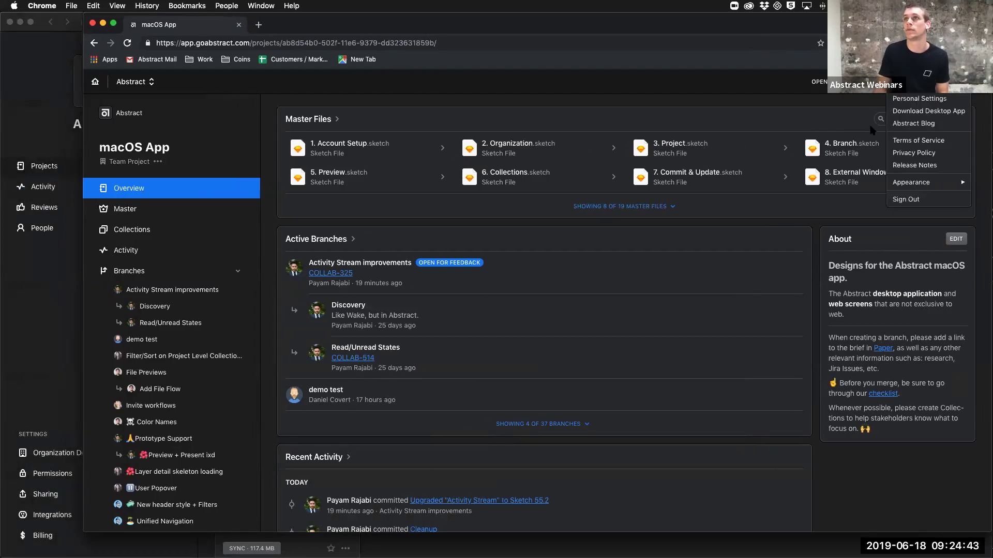
mouse_move(944, 186)
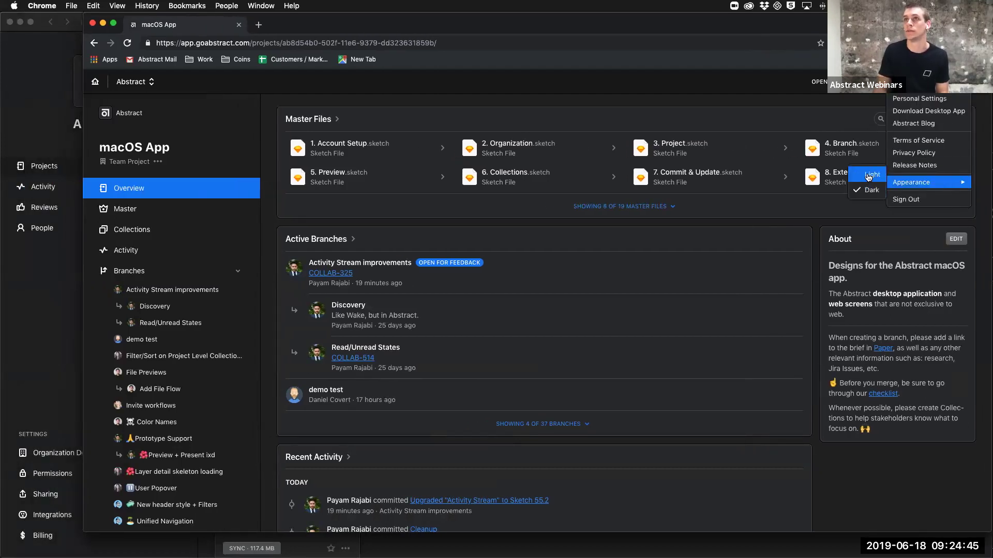
left_click(869, 176)
left_click(962, 81)
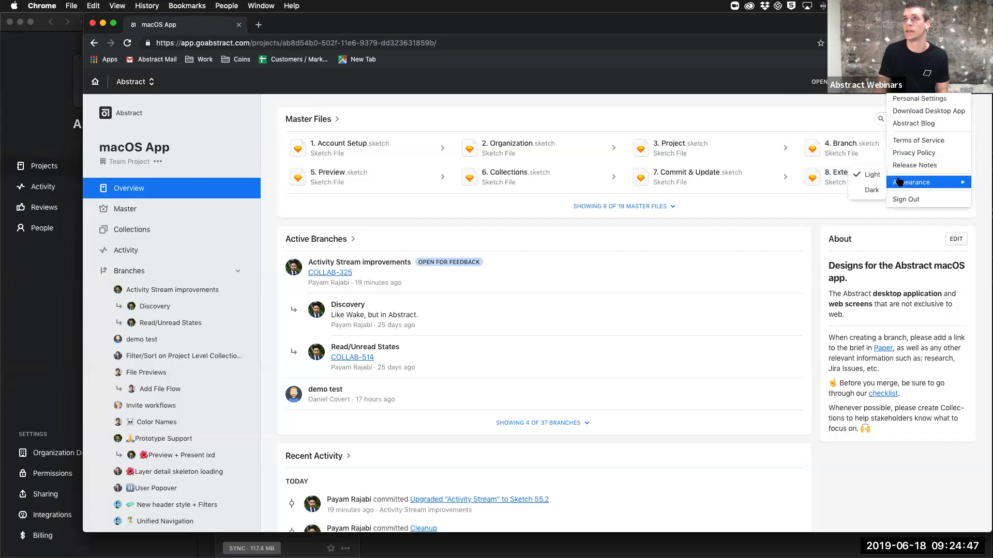
left_click(869, 187)
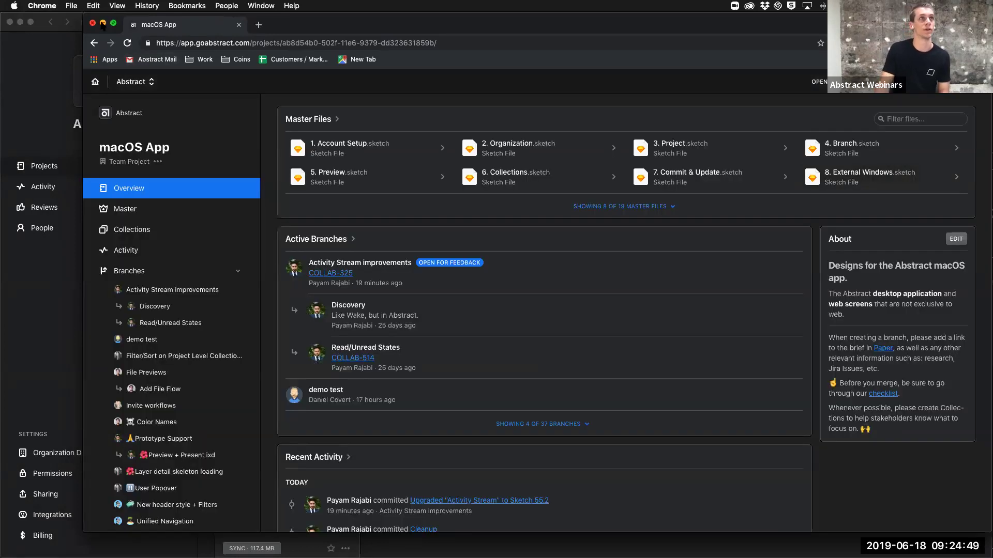
Step: Minimize the browser window and open the organization's People page in the Abstract desktop app
left_click(103, 24)
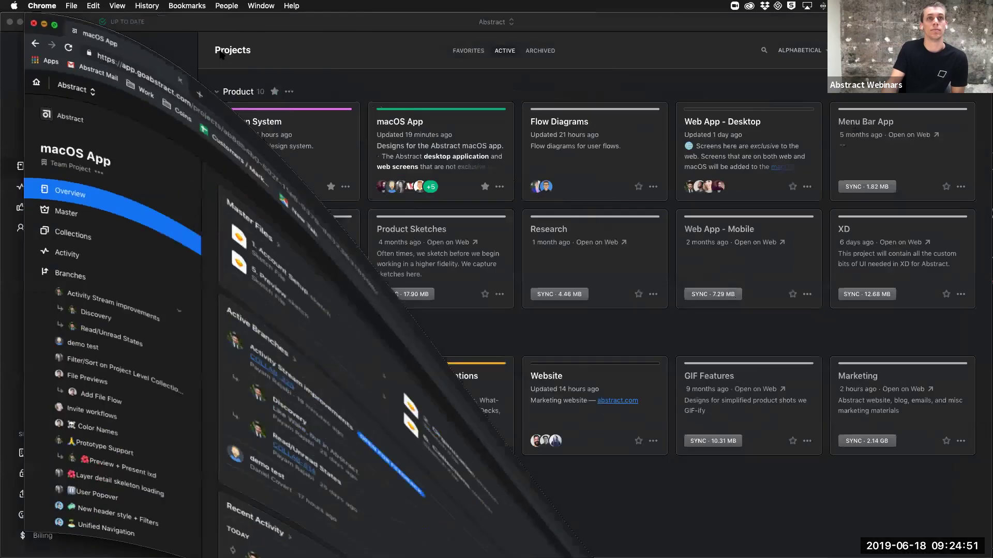
left_click(473, 380)
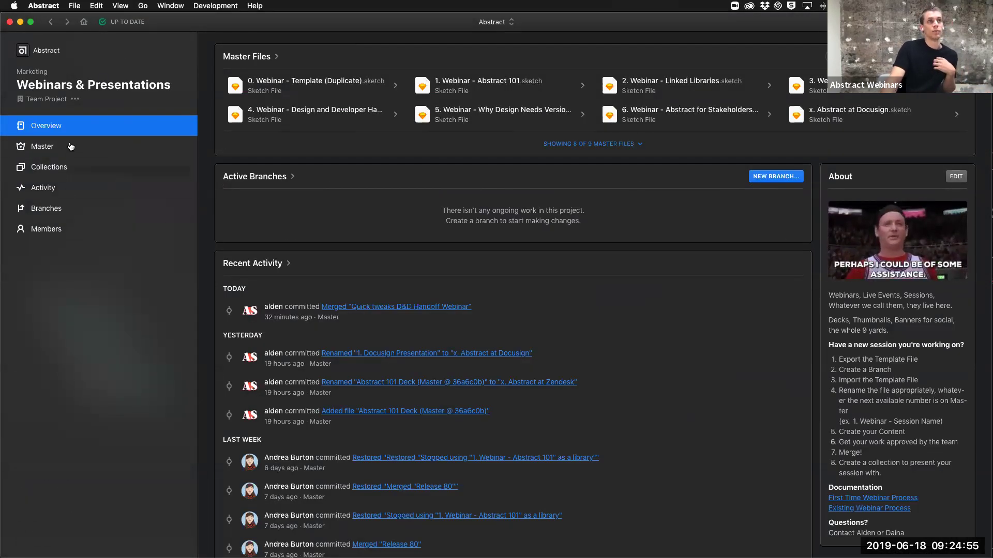
left_click(42, 50)
left_click(38, 227)
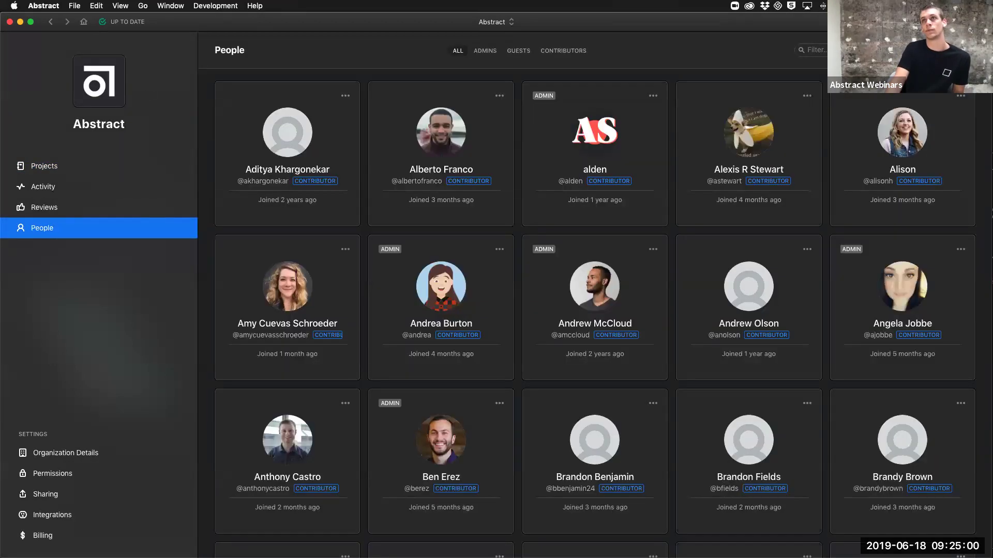
Step: Generate an invite link to the organization for Viewers, copy it and close the invitation
left_click(868, 50)
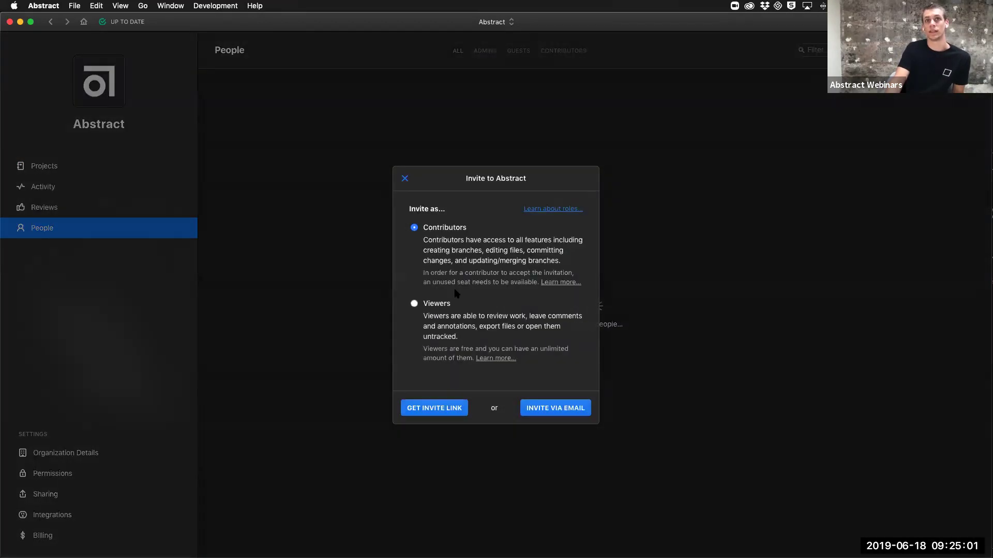
left_click(447, 304)
left_click(440, 409)
left_click(571, 287)
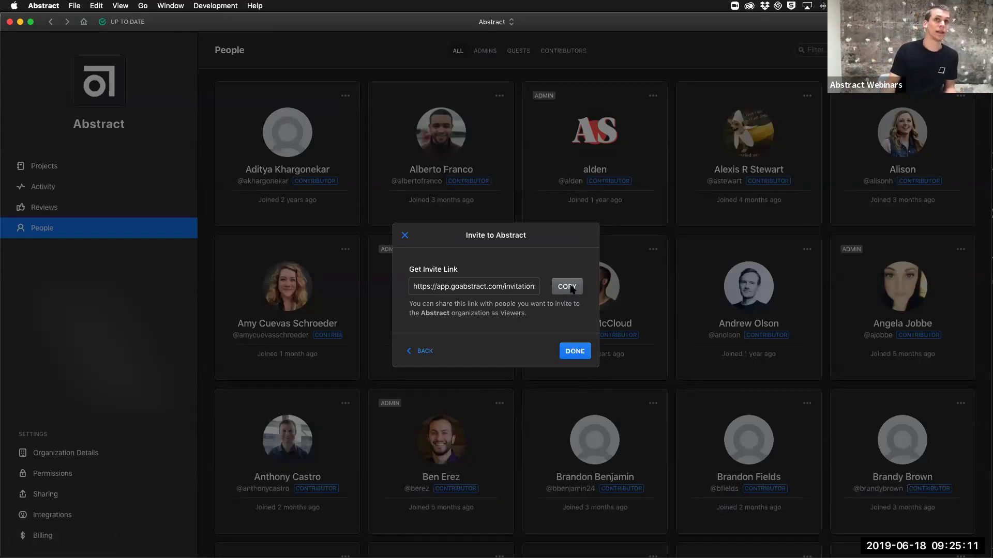
left_click(405, 235)
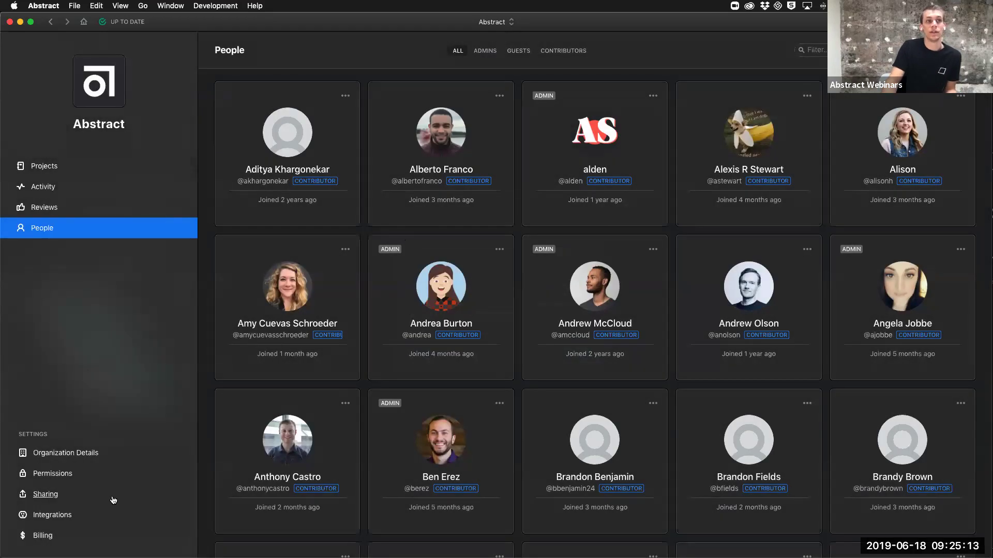
Step: View the organization's public sharing settings in the browser and return to the desktop app's project list
left_click(46, 494)
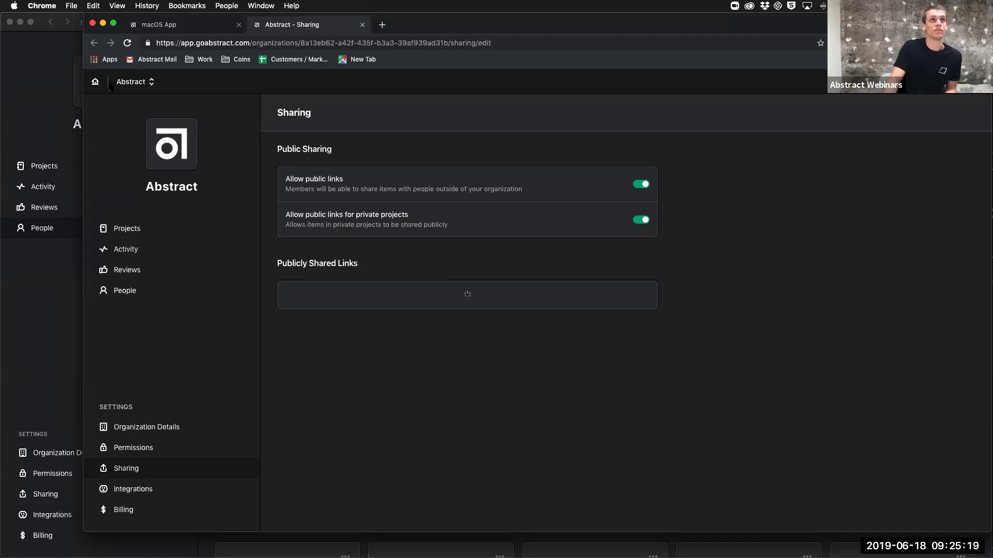
left_click(103, 24)
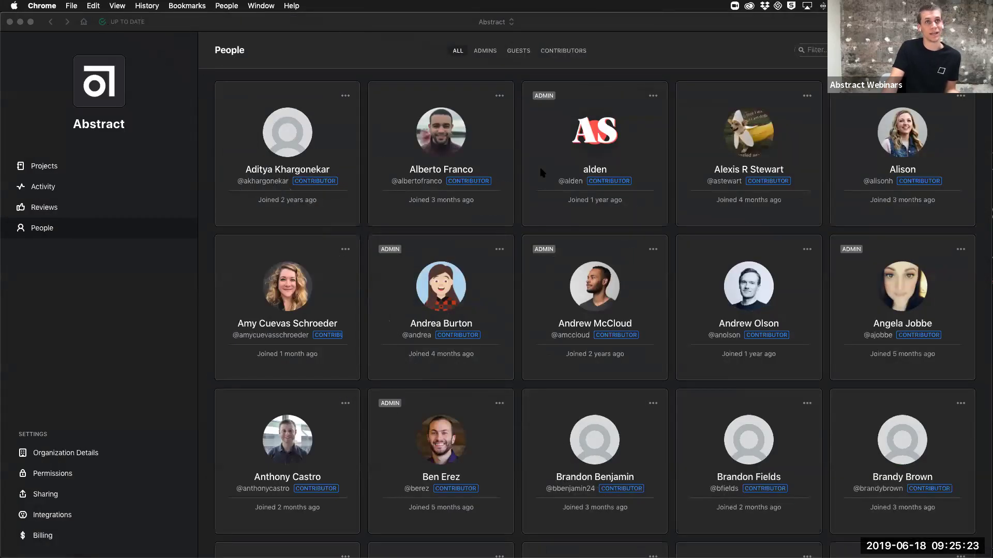
left_click(51, 165)
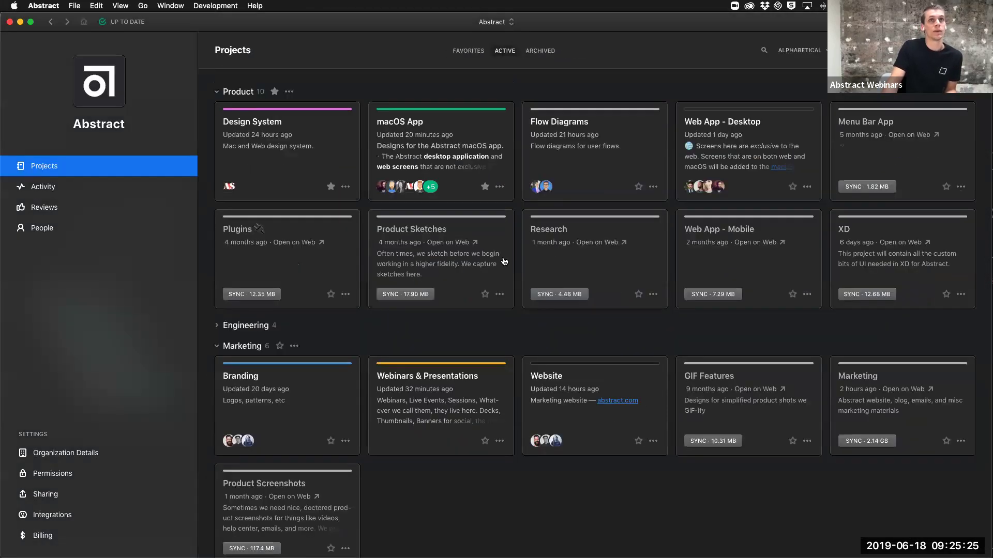
Step: Open the Design & Developer Handoff collection from Master in the Webinars & Presentations project and find the Share Settings slide
left_click(436, 376)
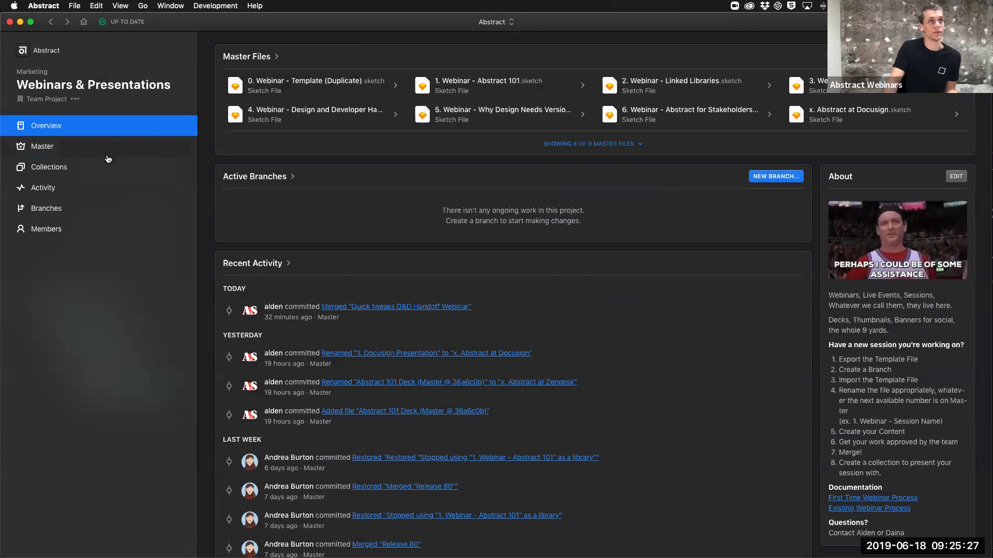
left_click(41, 146)
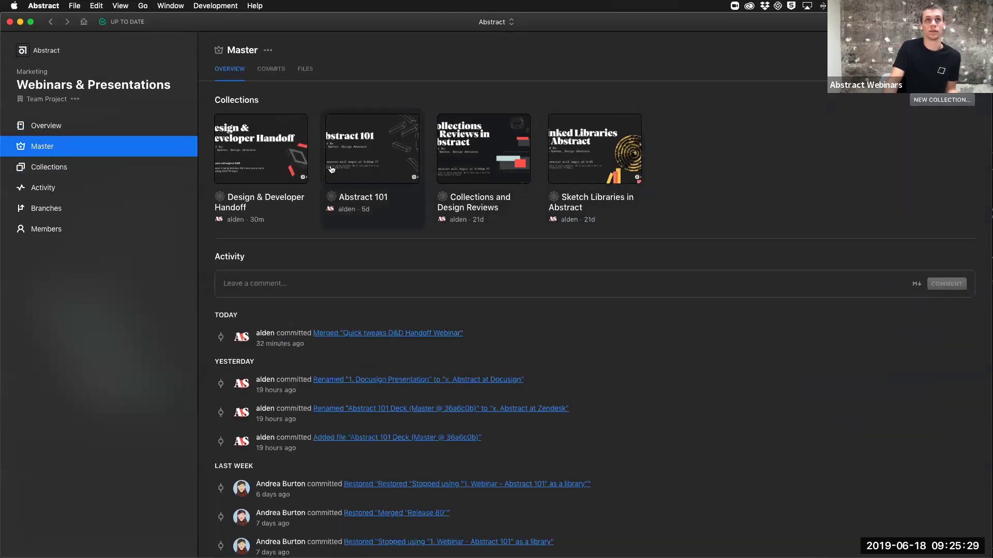
left_click(261, 150)
scroll(485, 168, "down", 10)
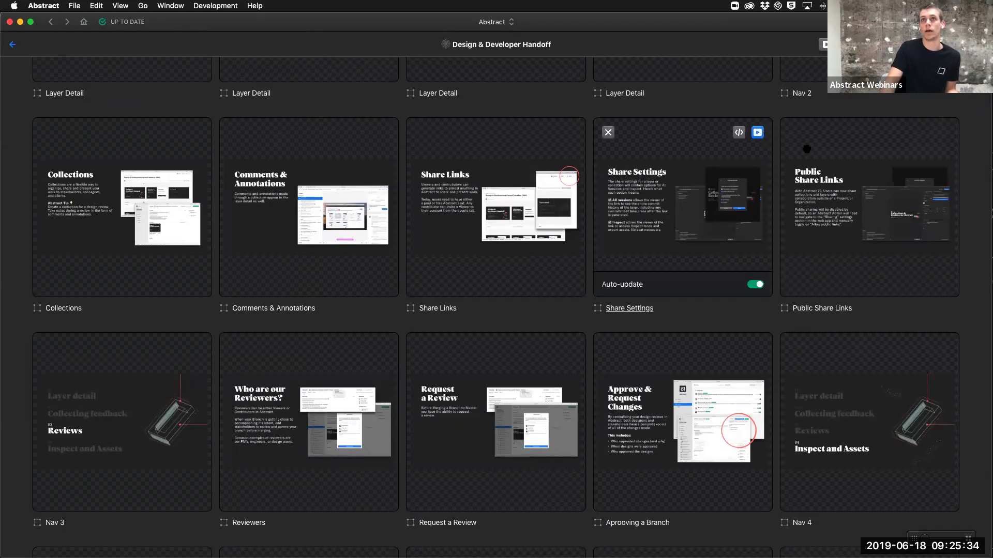
Step: Present the Share Settings and Public Share Links slides and exit the presentation
left_click(757, 132)
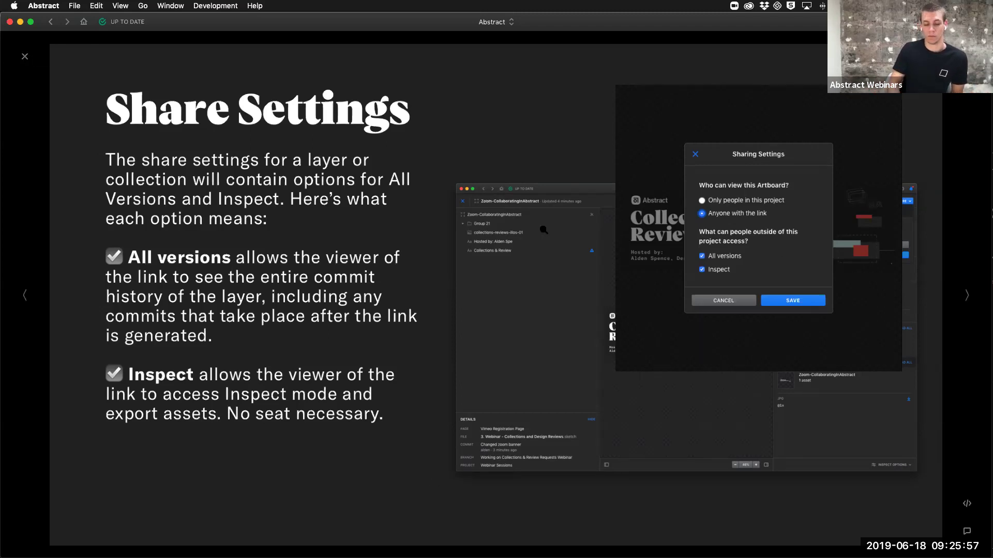
key("Left")
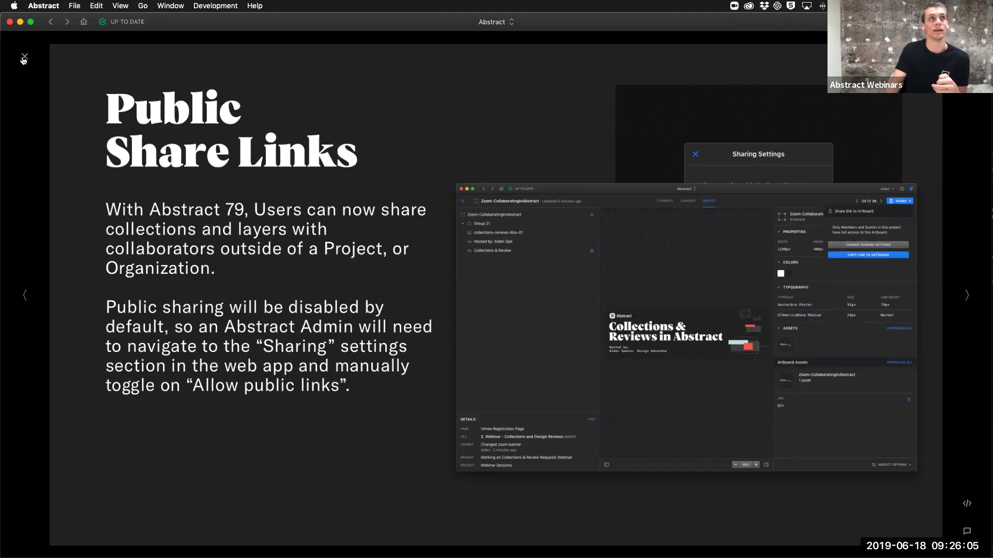
key("Escape")
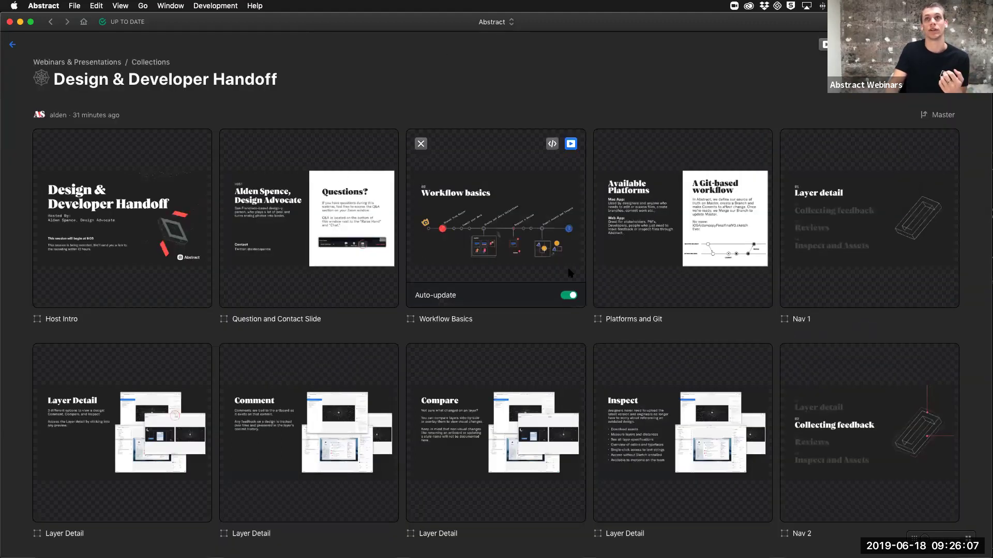
key("ctrl+Up")
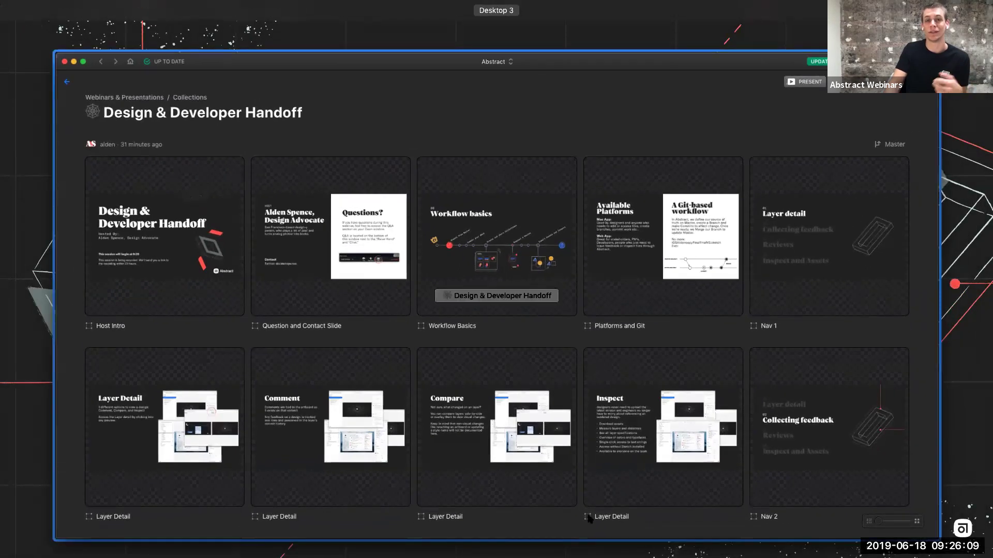
left_click(617, 356)
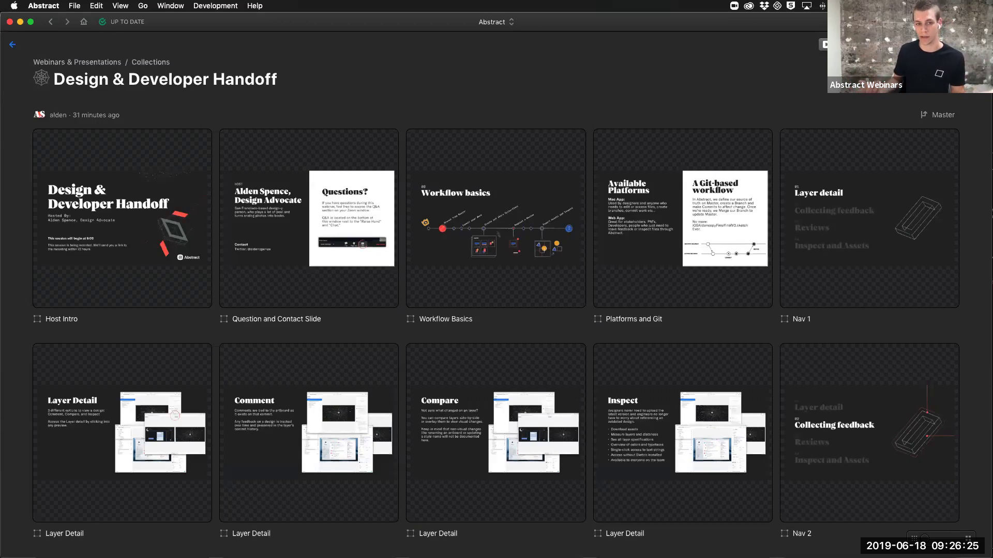
key("super+Tab")
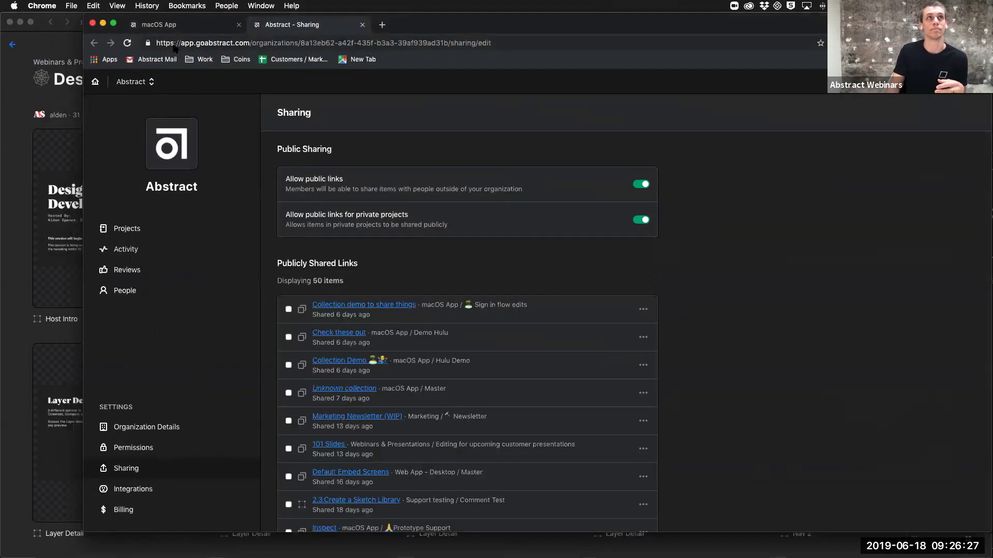
left_click(12, 111)
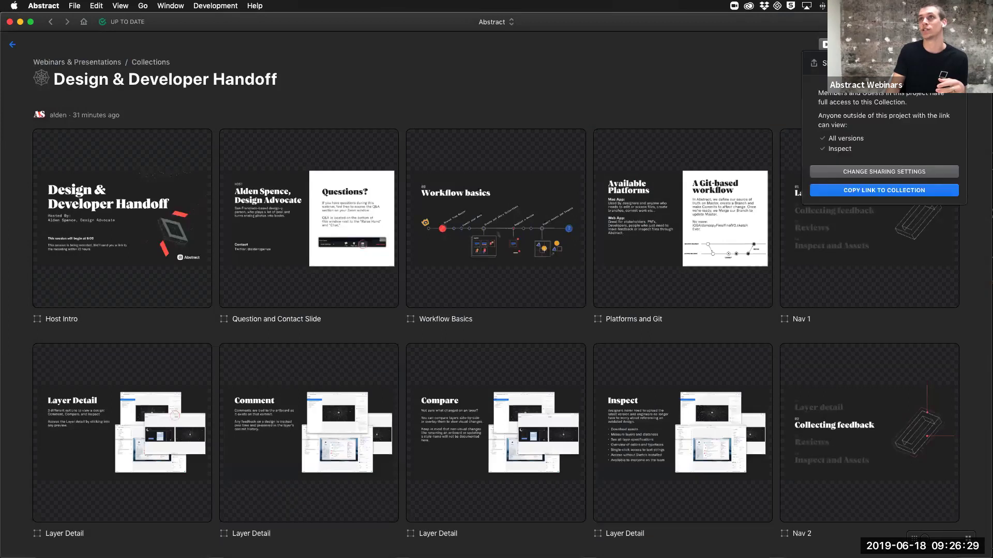
Step: Set the collection's sharing to Anyone with the link, with Inspect allowed and All versions off, and save
left_click(906, 171)
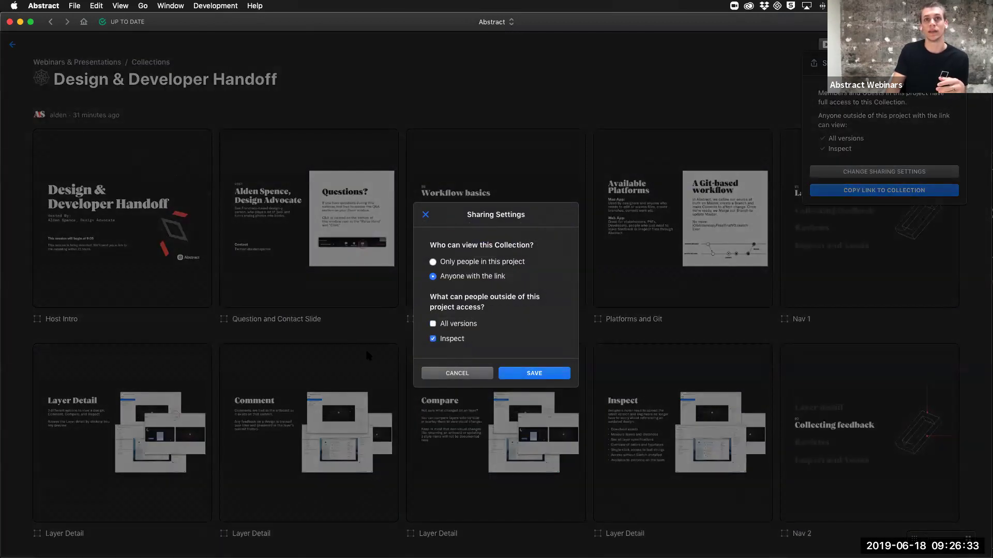
left_click(535, 373)
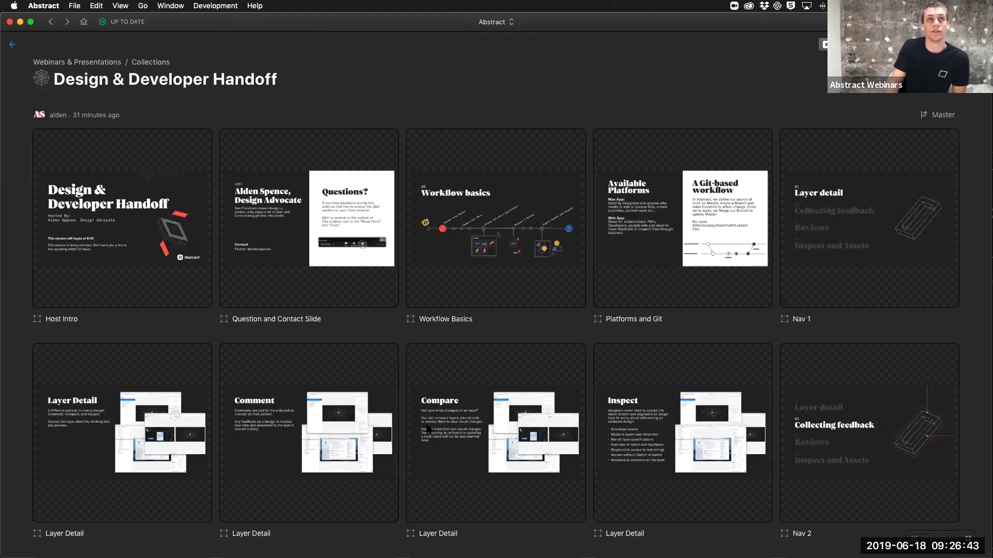
Step: Switch to Chrome and open the collection's share link in a new incognito window
key("ctrl+Up")
key("ctrl+Up")
key("ctrl+Up")
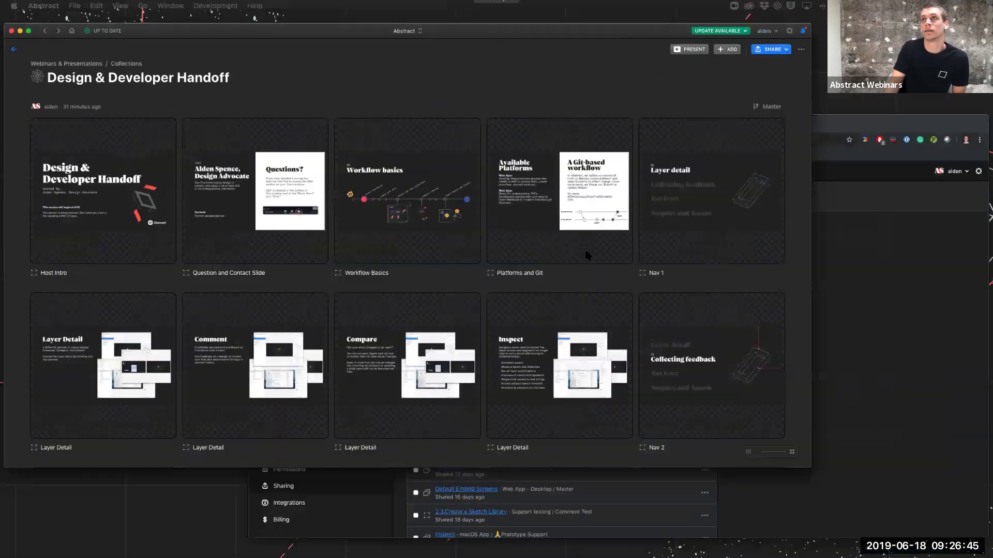
left_click(520, 498)
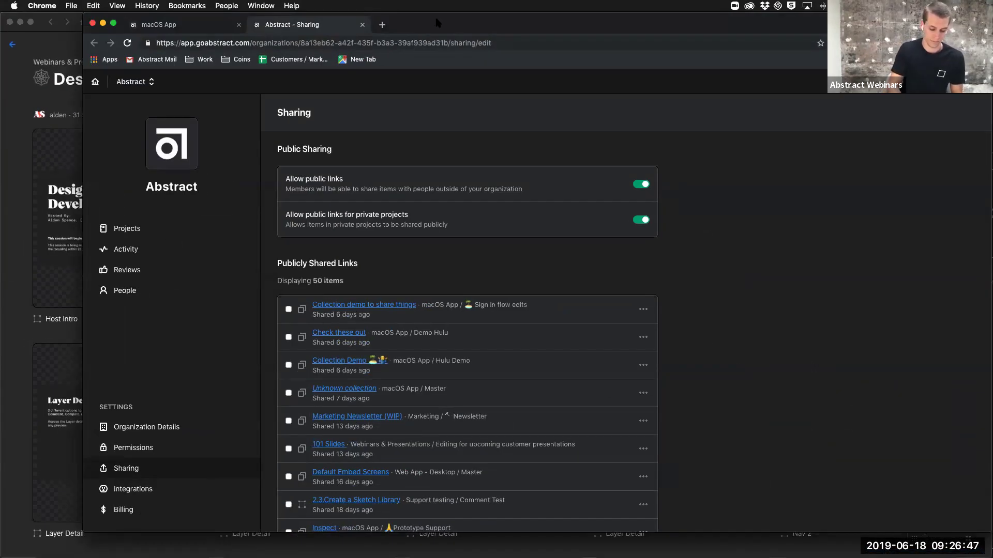
key("super+shift+n")
key("super+v")
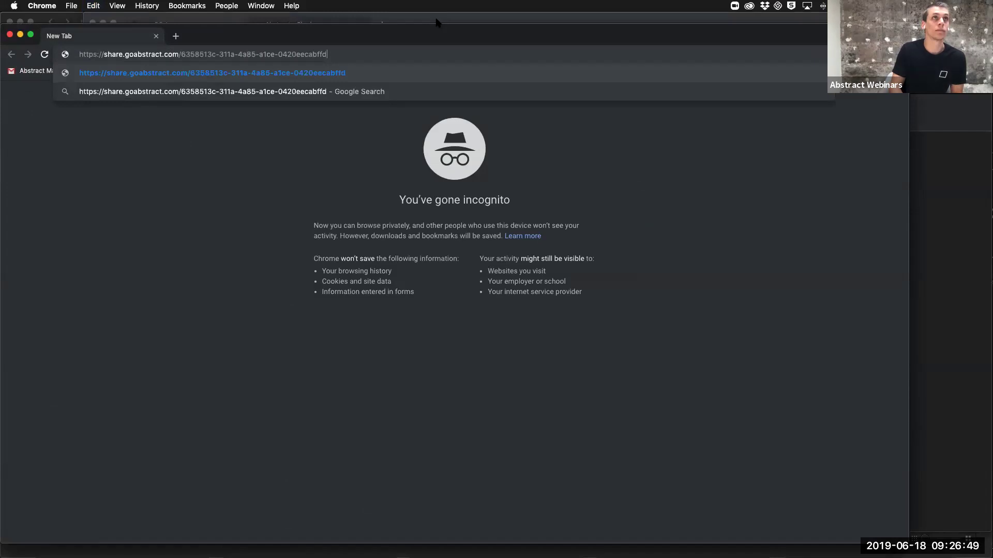
key("Return")
Step: Reposition and enlarge the incognito window and look through the shared Design & Developer Handoff collection
left_click_drag(356, 29, 390, 19)
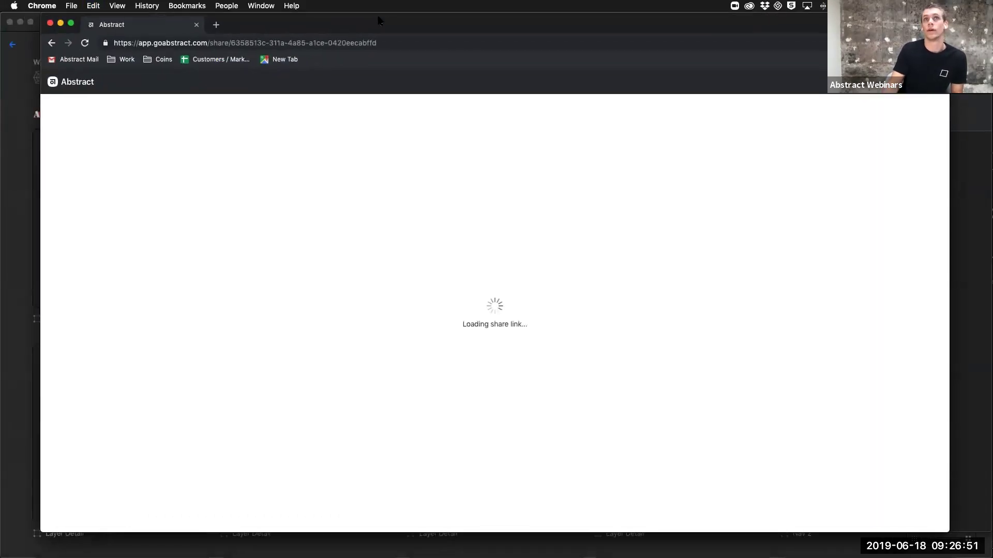
left_click_drag(44, 534, 2, 535)
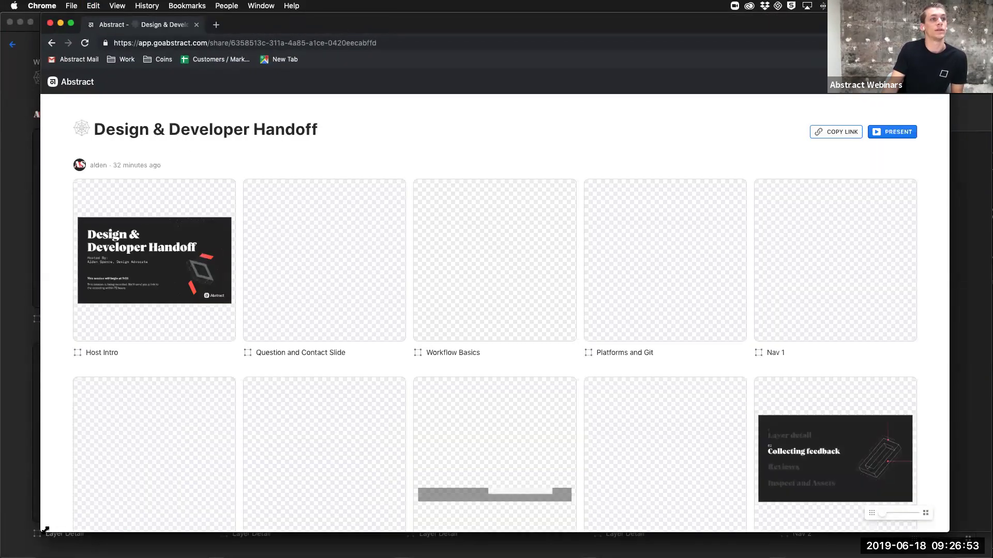
scroll(634, 360, "down", 10)
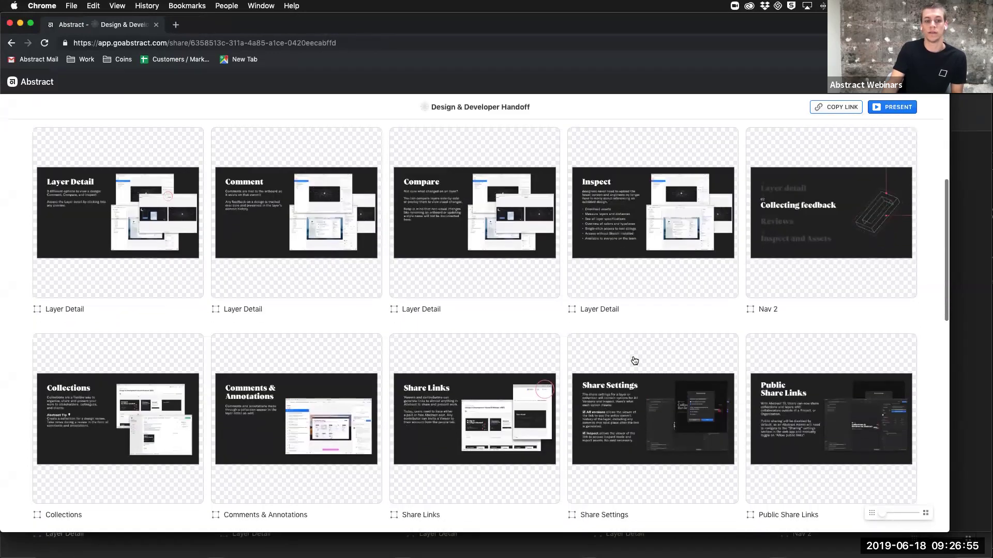
scroll(641, 289, "up", 10)
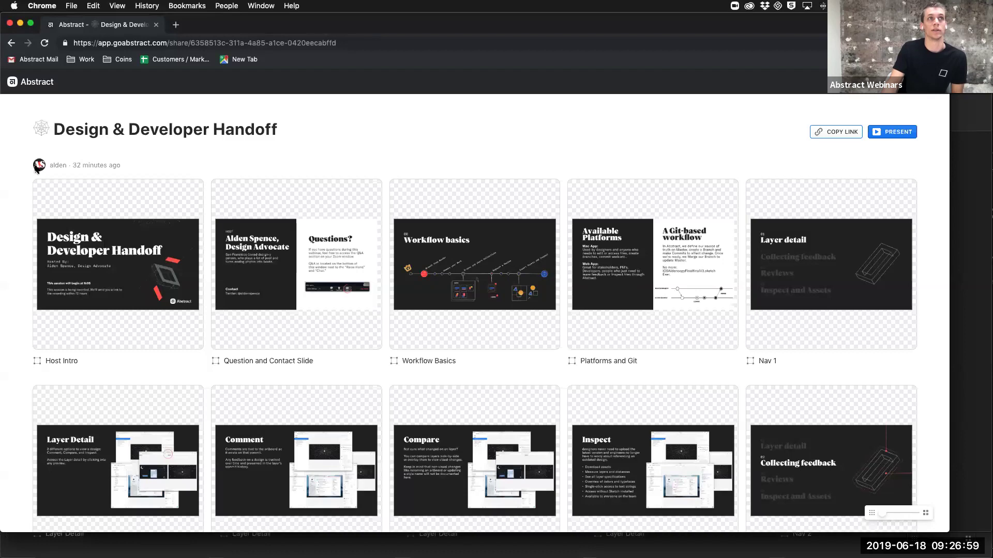
mouse_move(118, 168)
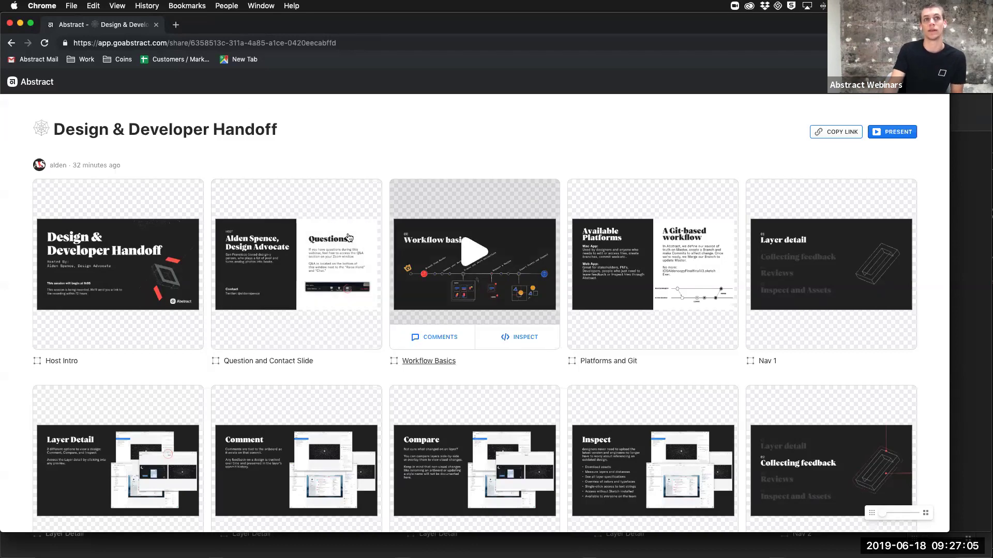
Step: Present the shared collection from the Host Intro slide, advance to Workflow Basics and open that slide in Inspect mode
left_click(117, 254)
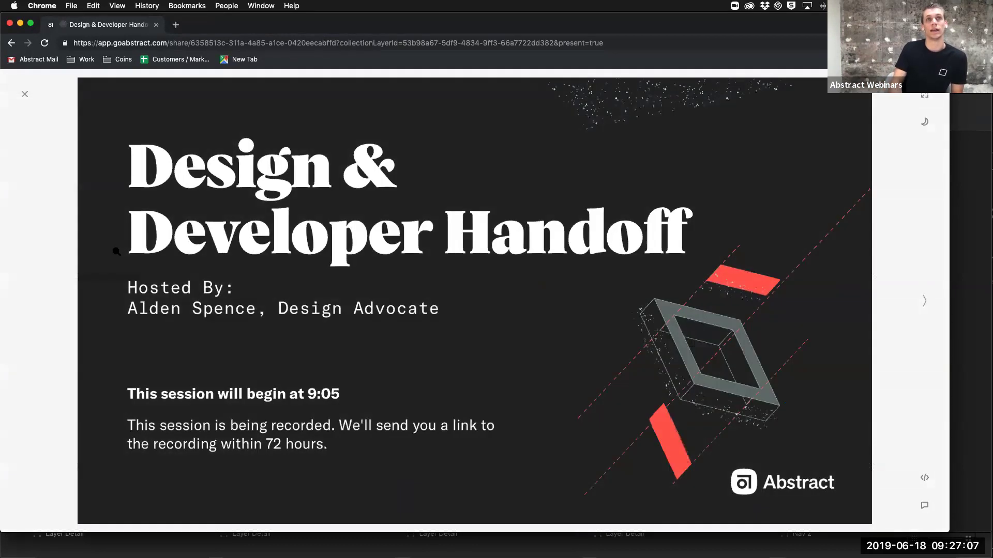
key("Right")
key("Right")
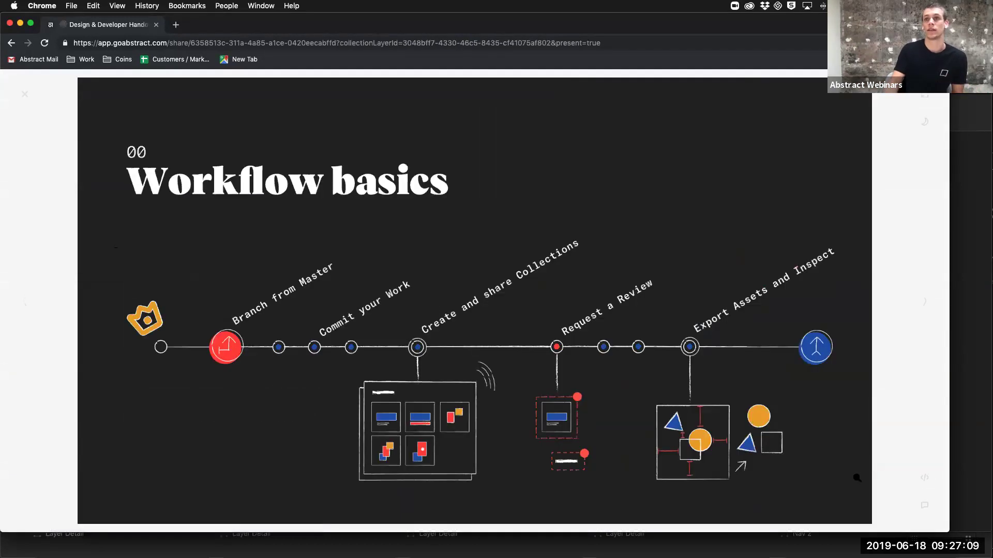
left_click(924, 477)
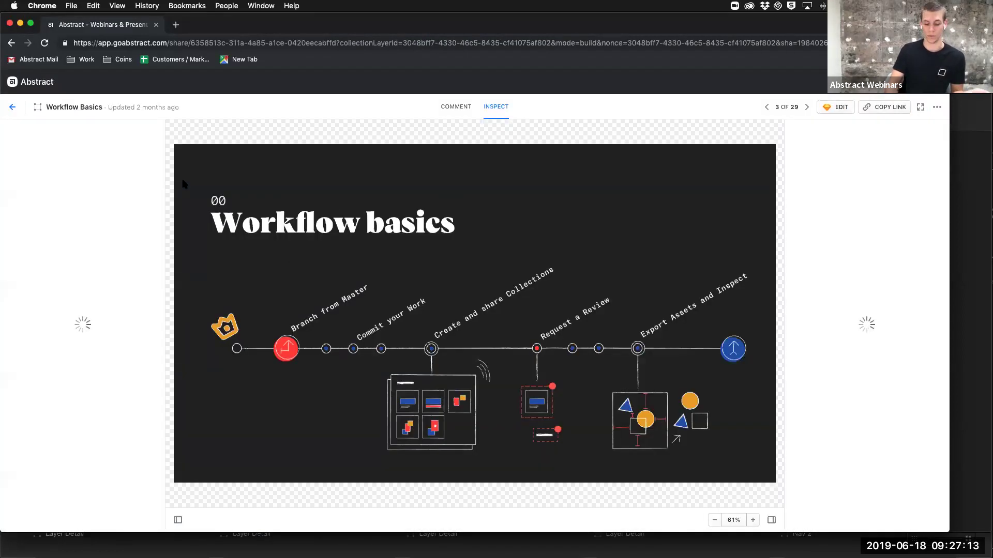
Step: Inspect the A Git-based workflow heading, the Mac App text and the Available Platforms heading on the Platforms and Git slide
key("Right")
left_click(594, 204)
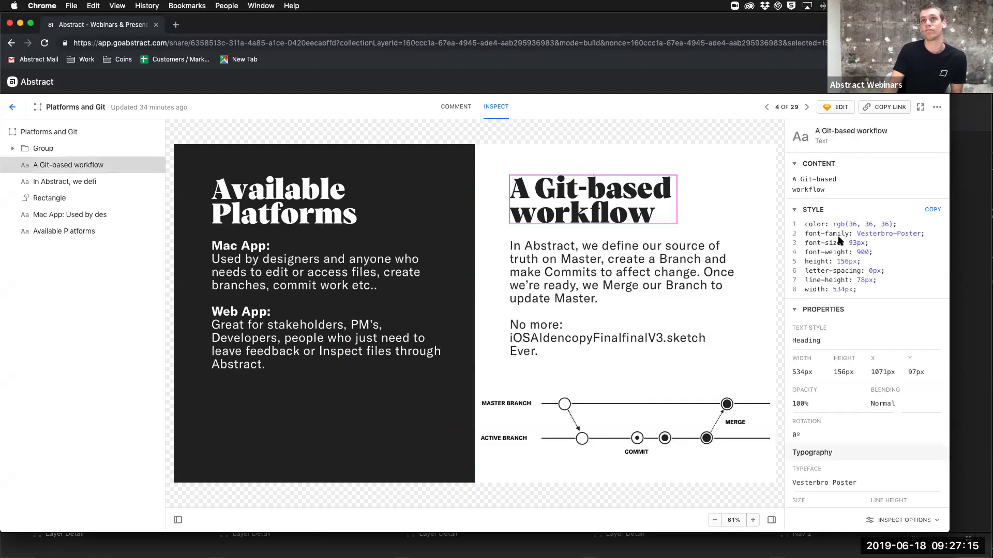
left_click(272, 244)
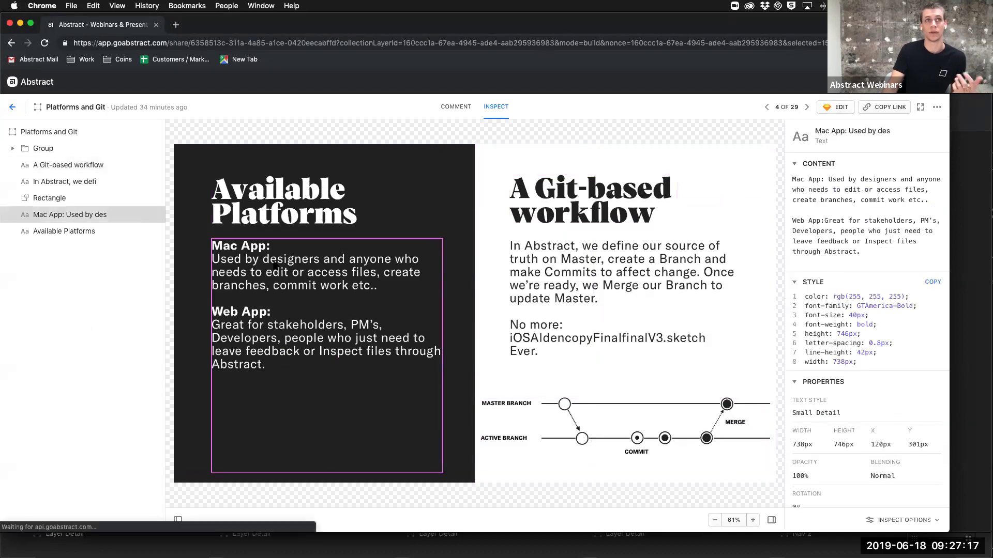
left_click(269, 211)
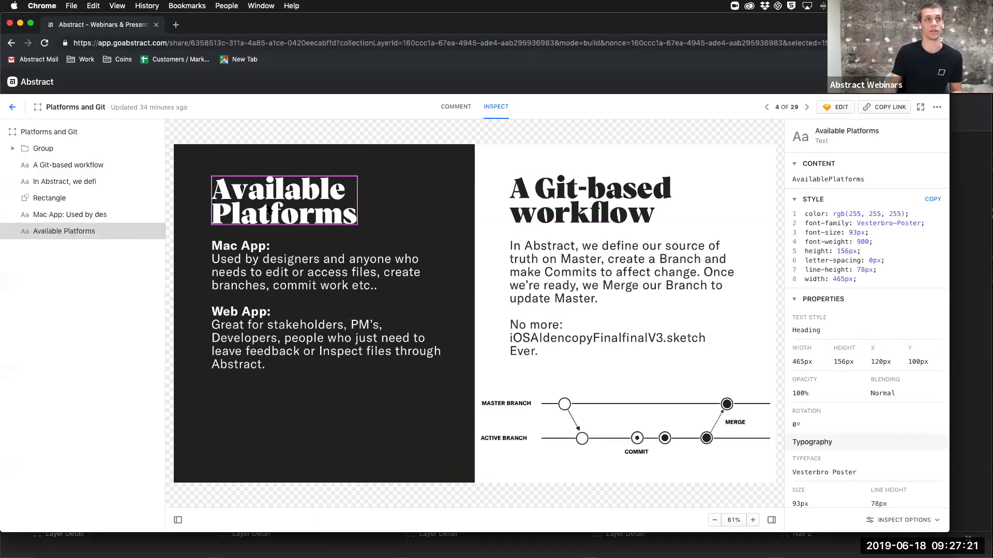
Step: Show the slide's comment view, open the account sign-up page from it and return to the slide
left_click(10, 109)
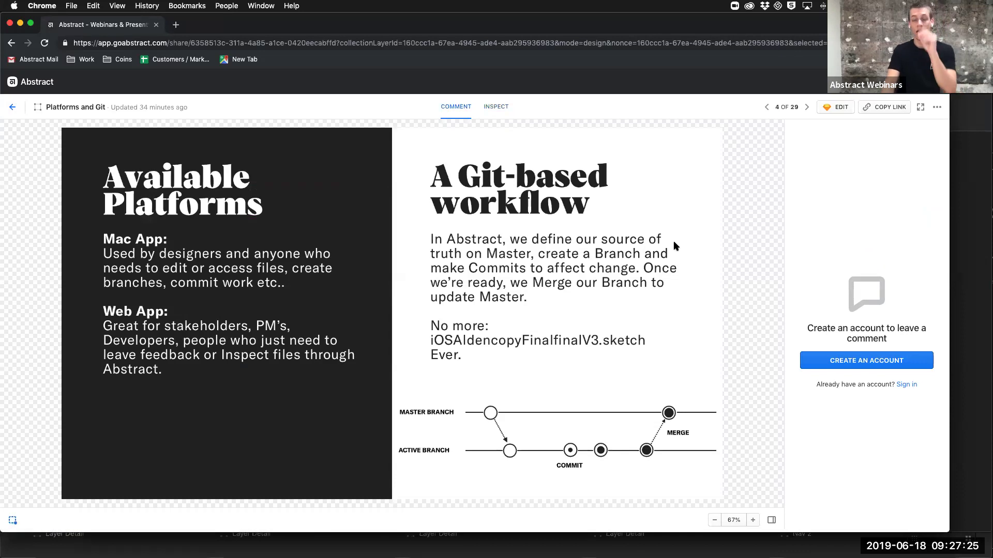
left_click(904, 361)
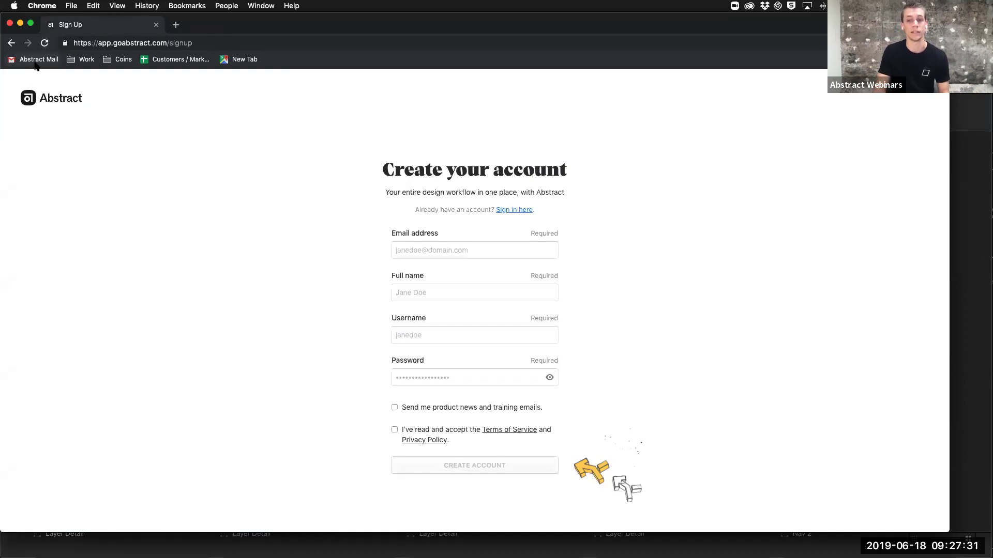
left_click(12, 43)
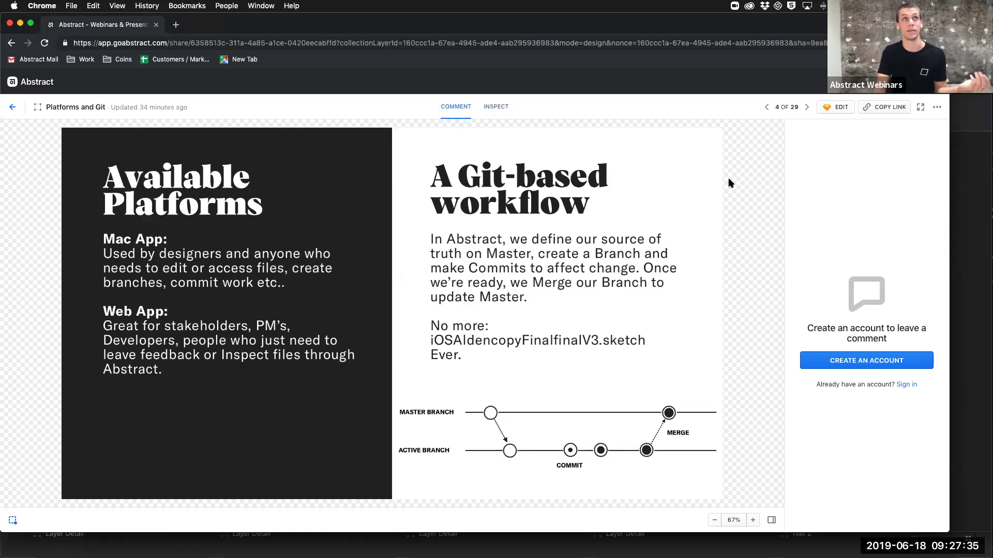
Step: Bring up the signed-in Chrome window with the Sharing settings and switch from the Abstract organization to the personal account's projects
left_click(969, 183)
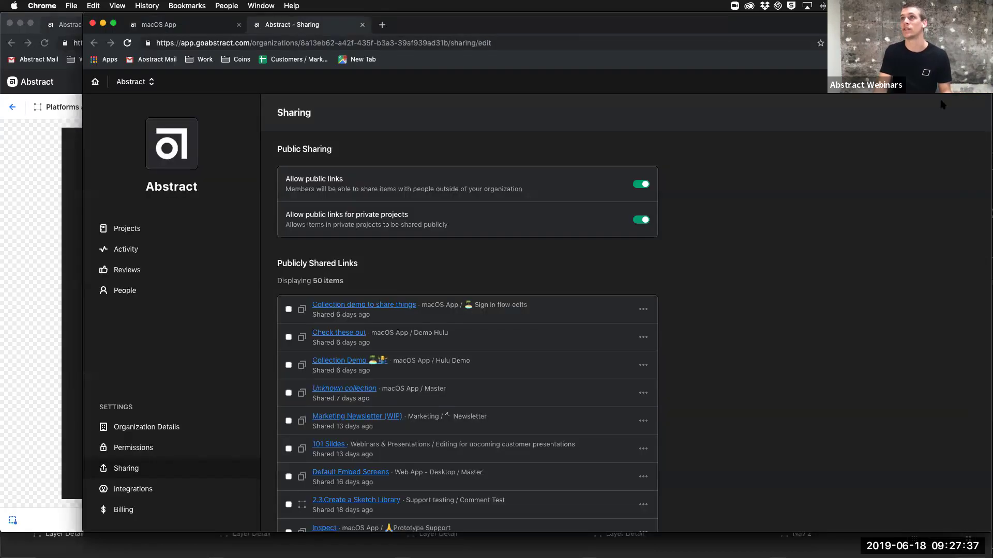
left_click(962, 82)
left_click(135, 81)
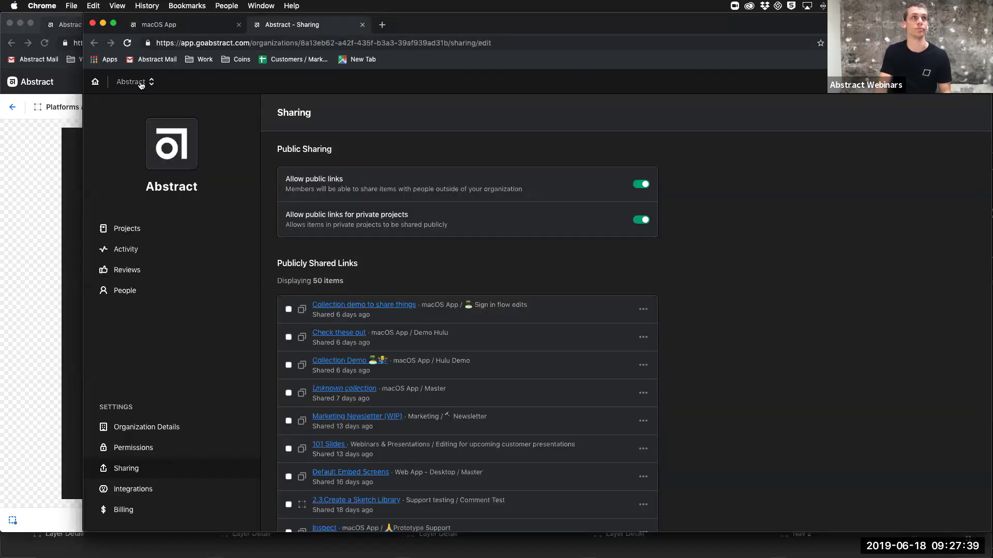
left_click(135, 82)
left_click(150, 399)
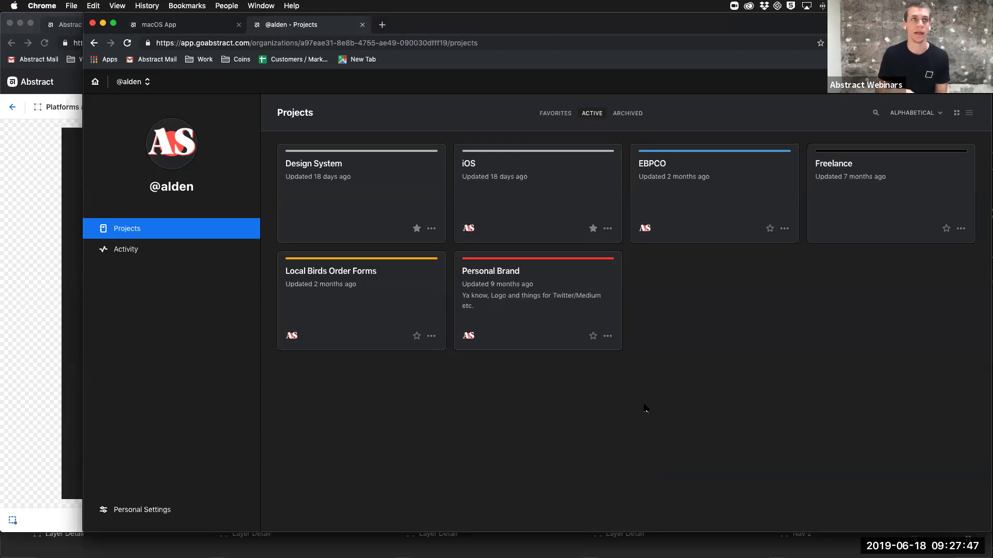
key("ctrl+Up")
left_click(266, 421)
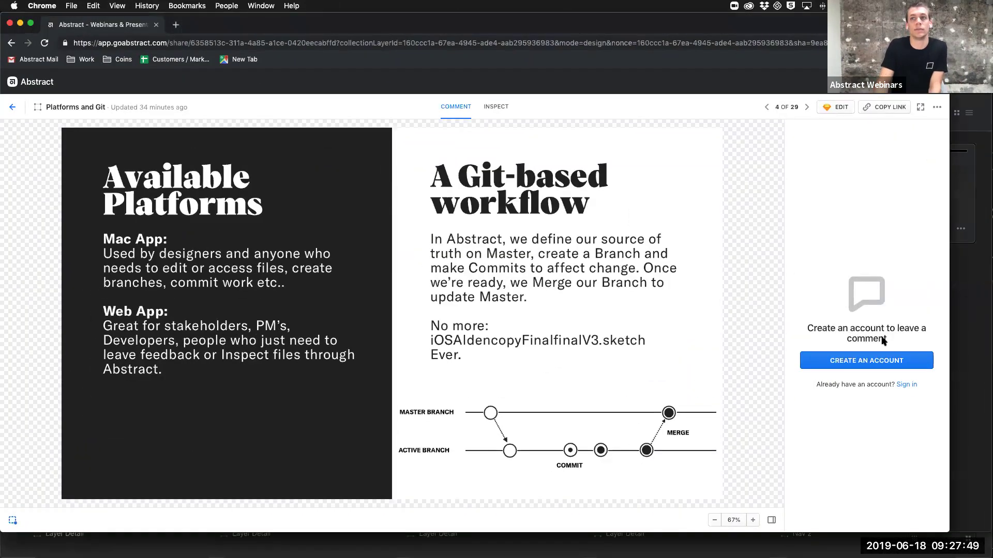
left_click(498, 108)
key("Right")
key("Right")
key("Left")
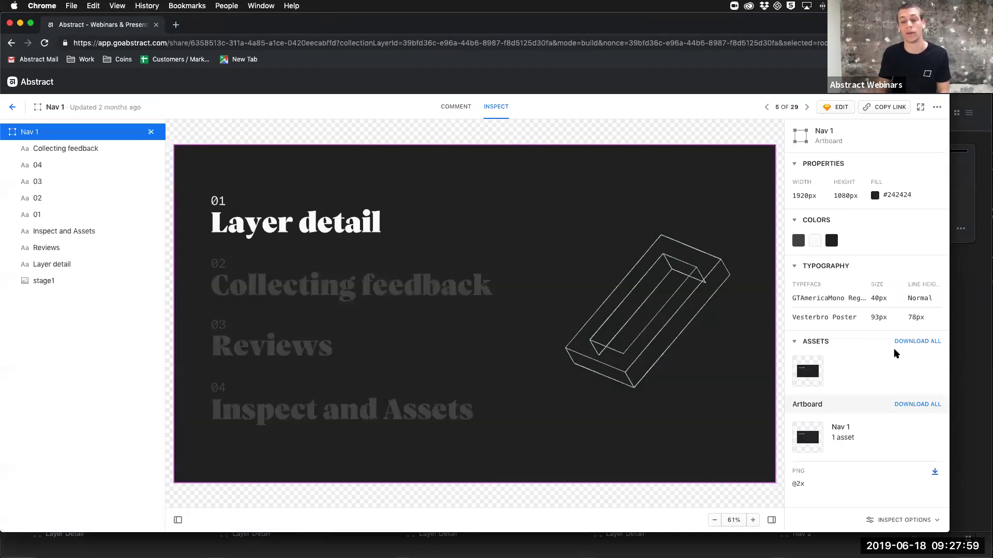
left_click(795, 486)
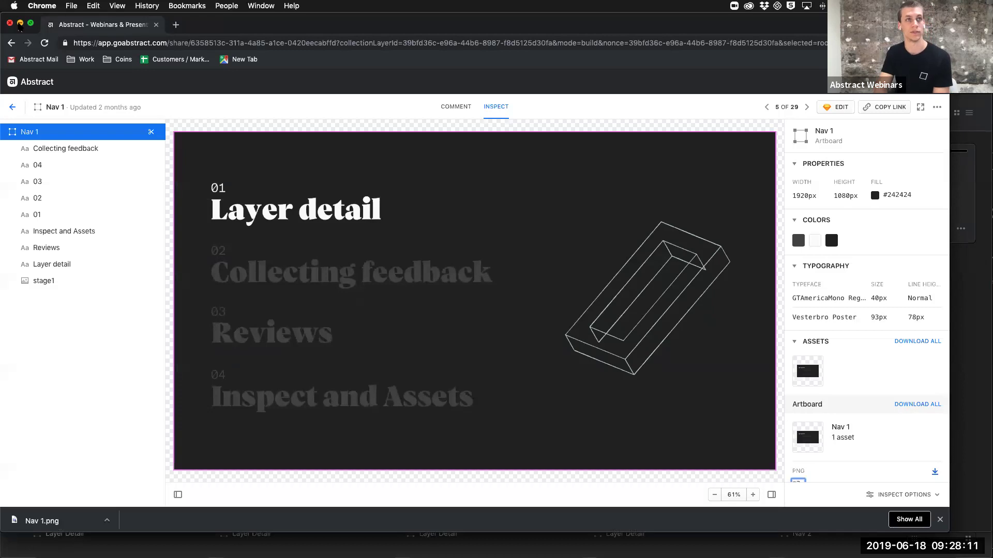
Step: Open the Embeds page of the Abstract SDK documentation and view its iframe example
left_click(127, 41)
type("emb")
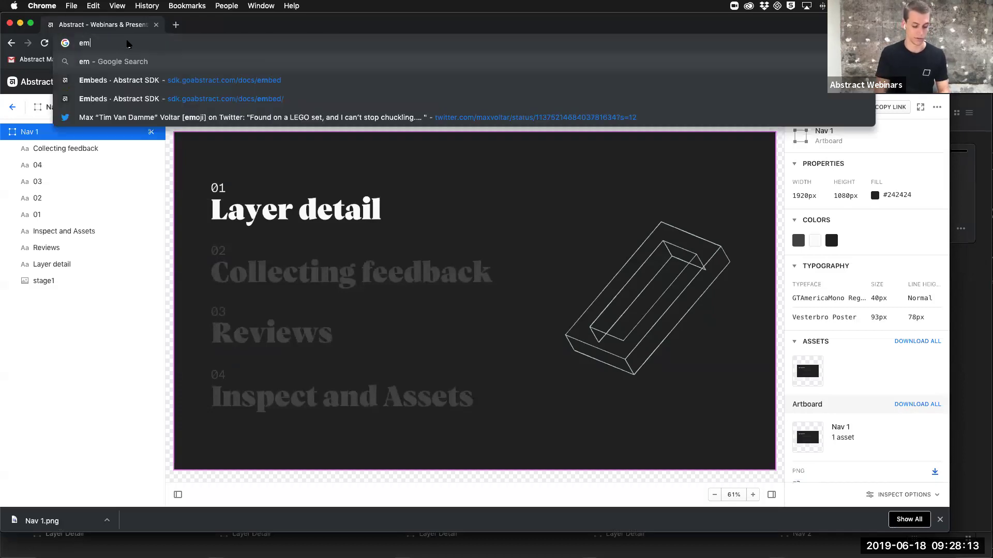
key("Down")
key("Return")
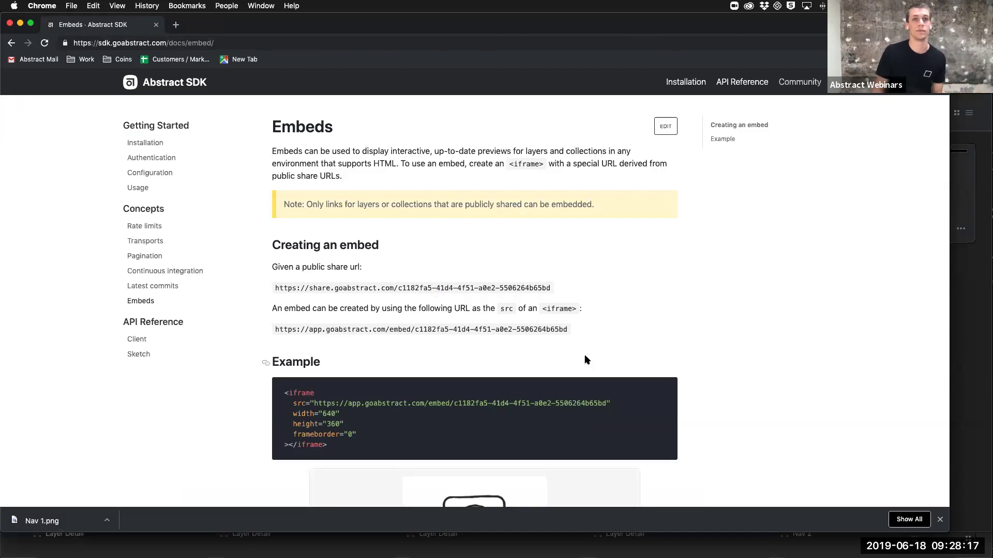
scroll(435, 373, "down", 5)
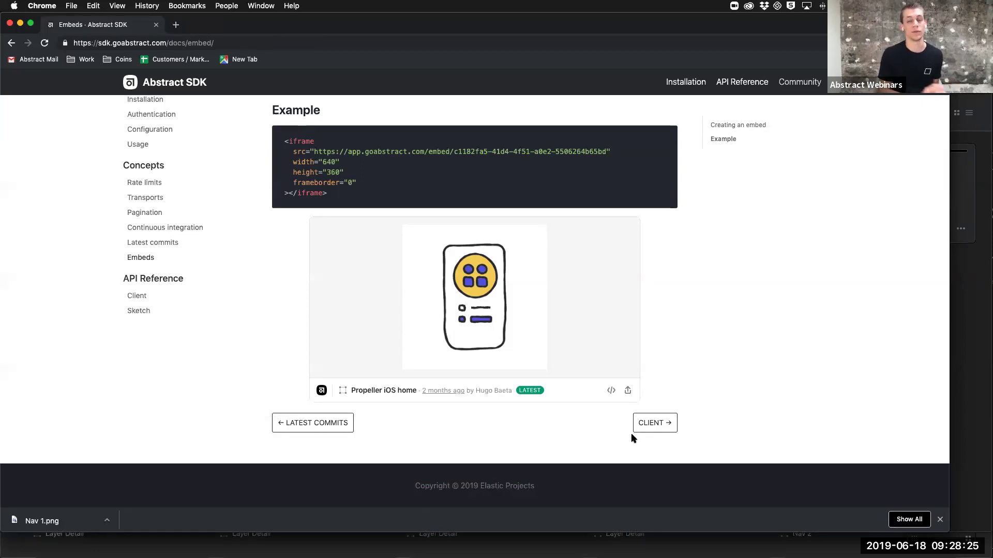
Step: Open the share page of the embedded Propeller iOS home preview, return to the documentation and open it again from the embed
left_click(437, 297)
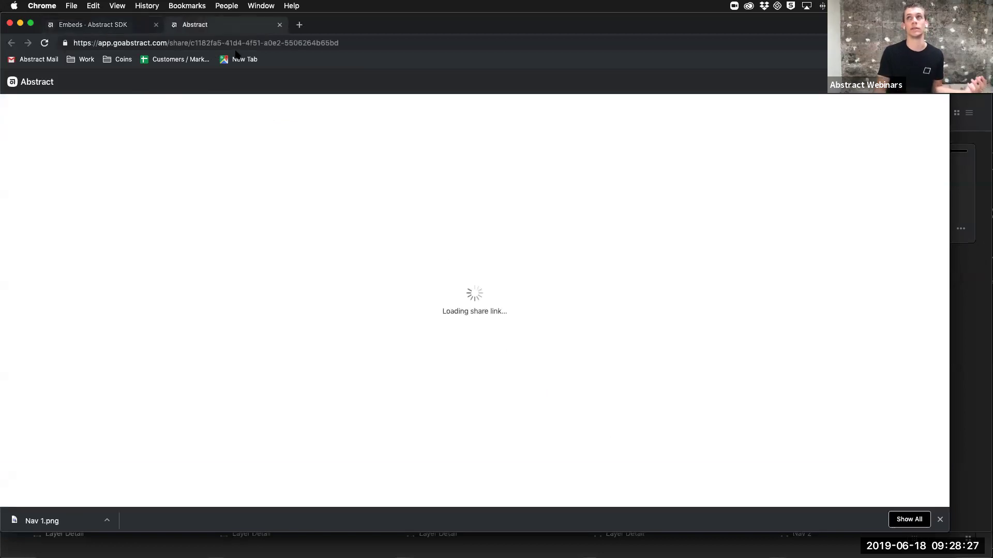
left_click(110, 24)
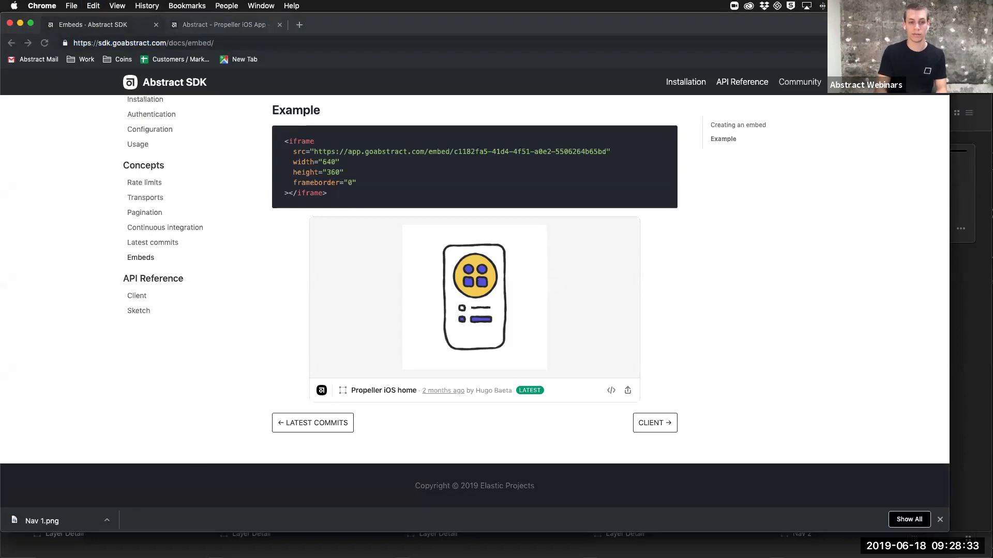
left_click(778, 371)
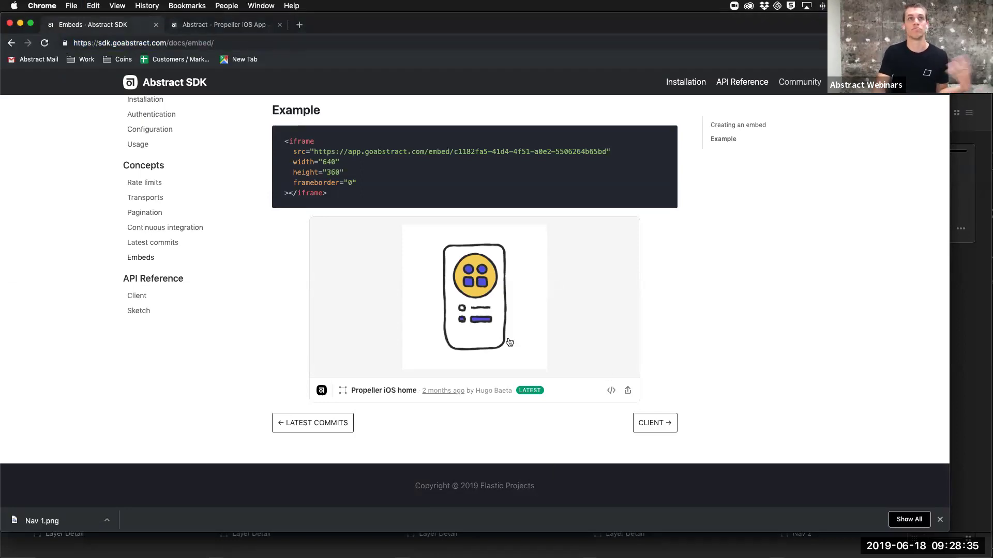
left_click(541, 328)
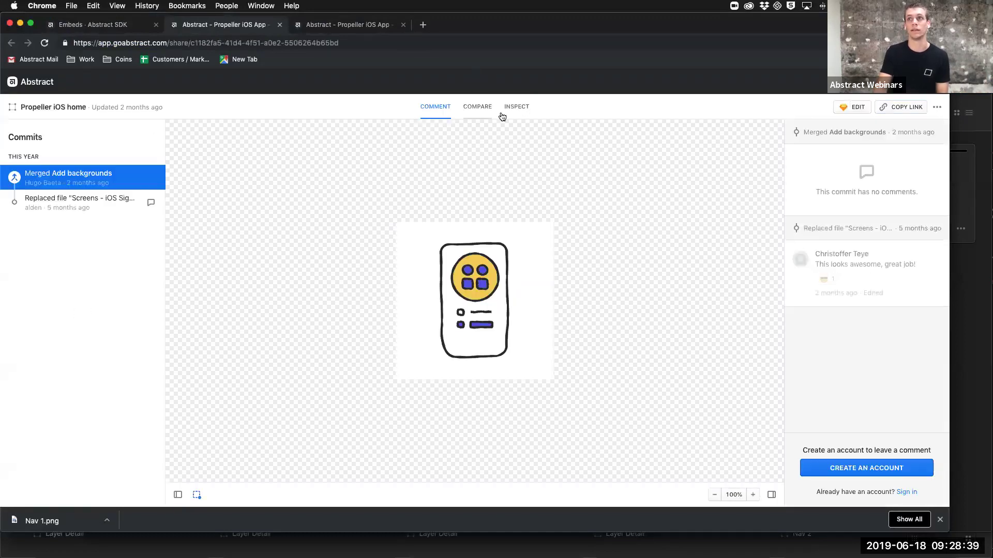
Step: Show the commented Replaced file commit of Propeller iOS home, look at its Compare and Inspect modes and return to Comment
mouse_move(921, 264)
left_click(866, 274)
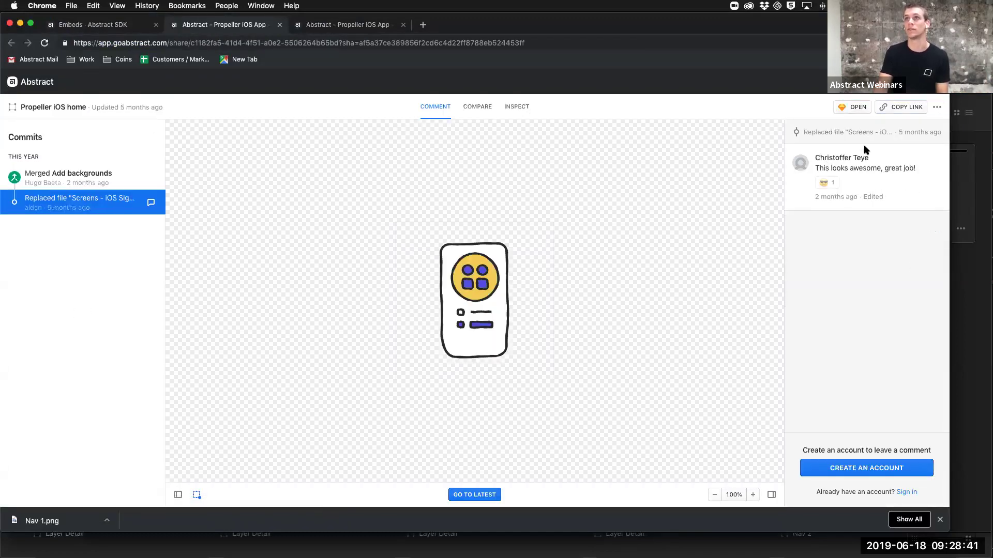
left_click(477, 107)
left_click(517, 107)
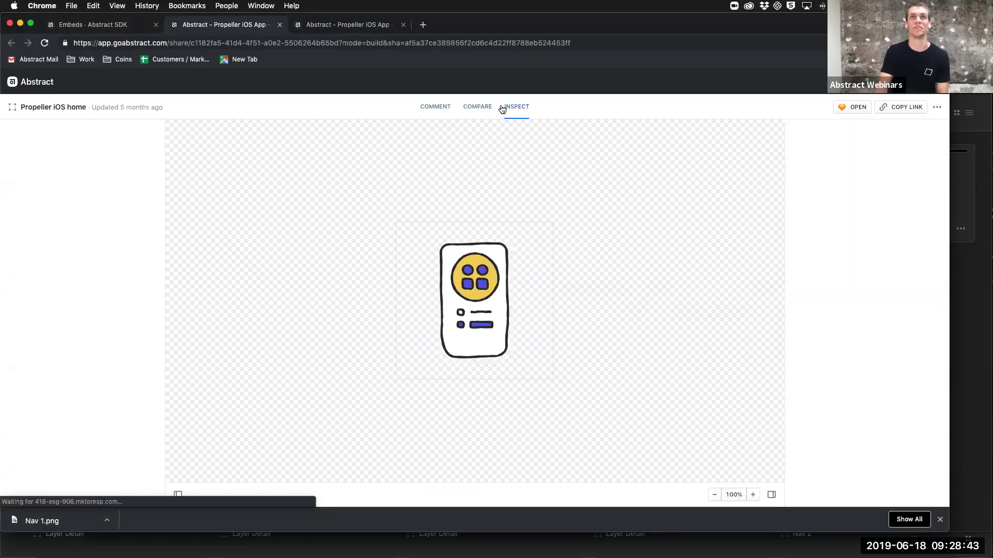
left_click(434, 109)
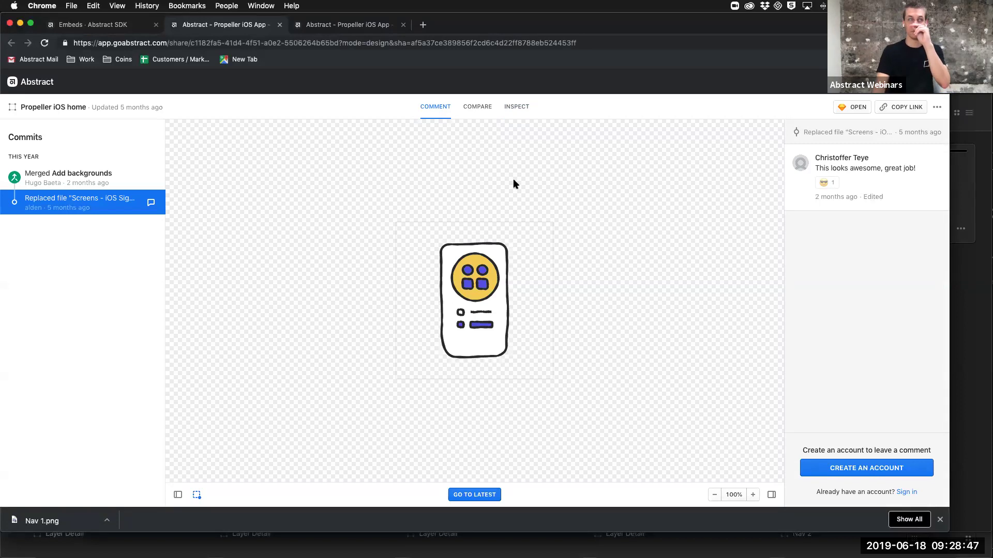
Step: Minimize both Chrome windows and browse the Design & Developer Handoff collection in the Abstract desktop app
left_click(20, 24)
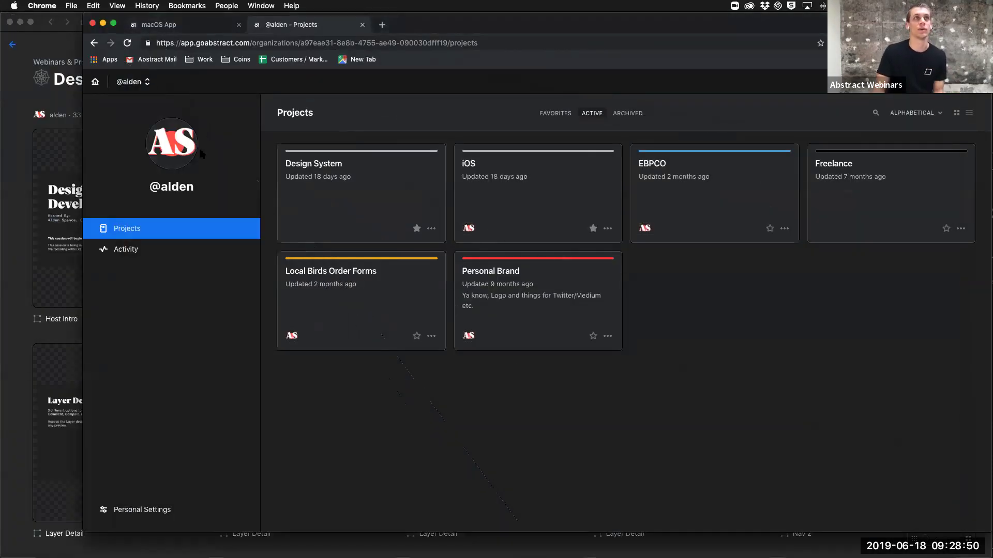
left_click(103, 23)
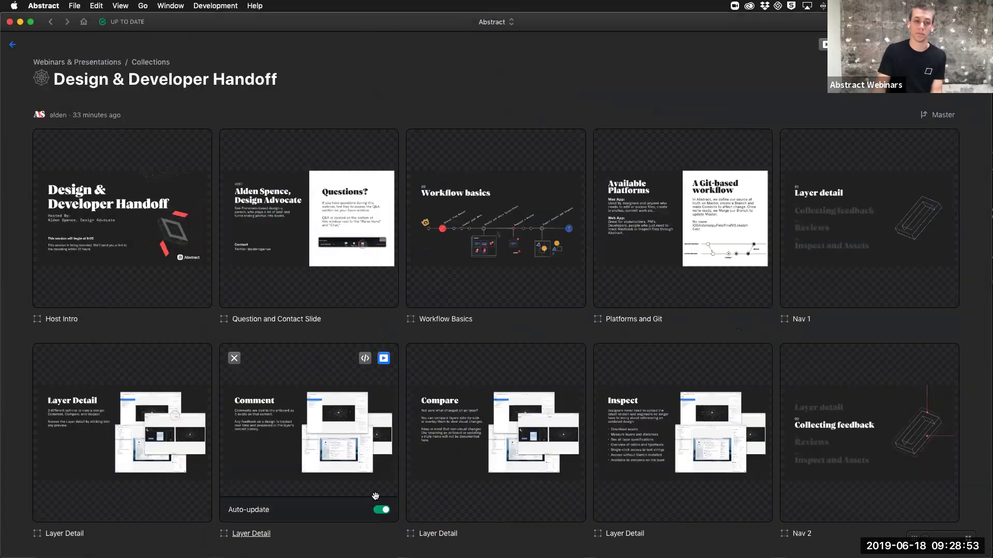
scroll(357, 362, "down", 10)
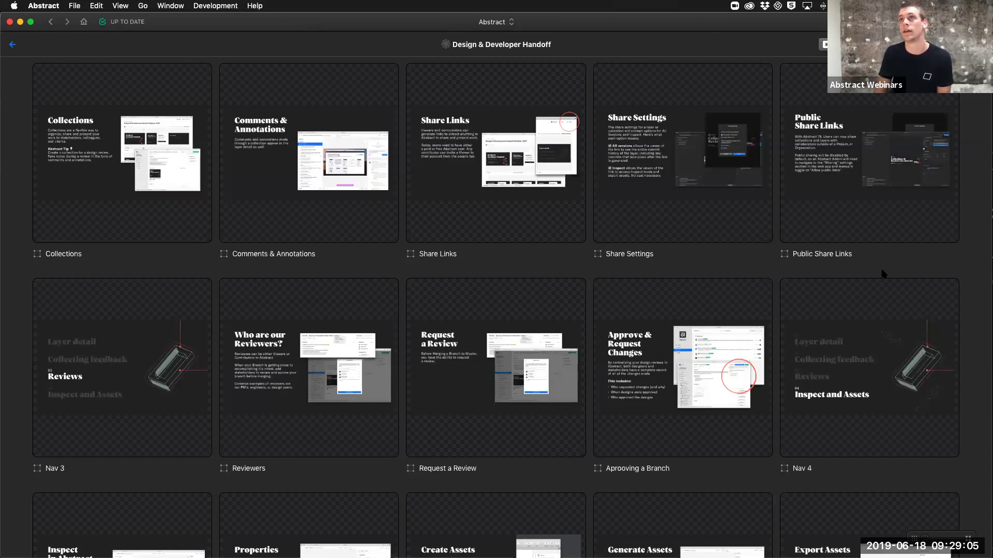
Step: Close the briefly opened Collections layer, start presenting the collection from Nav 3 and show the Public Share Links slide
left_click(160, 235)
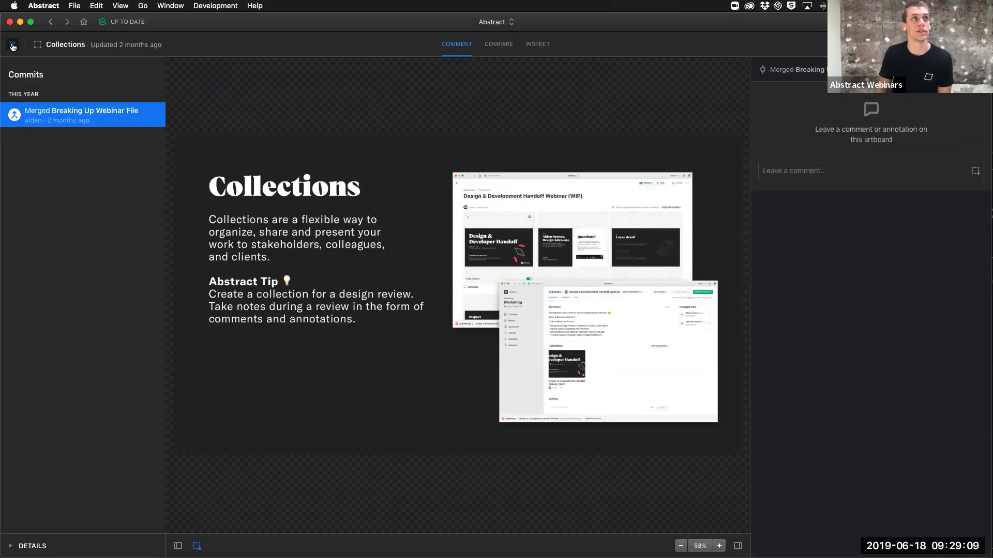
key("Escape")
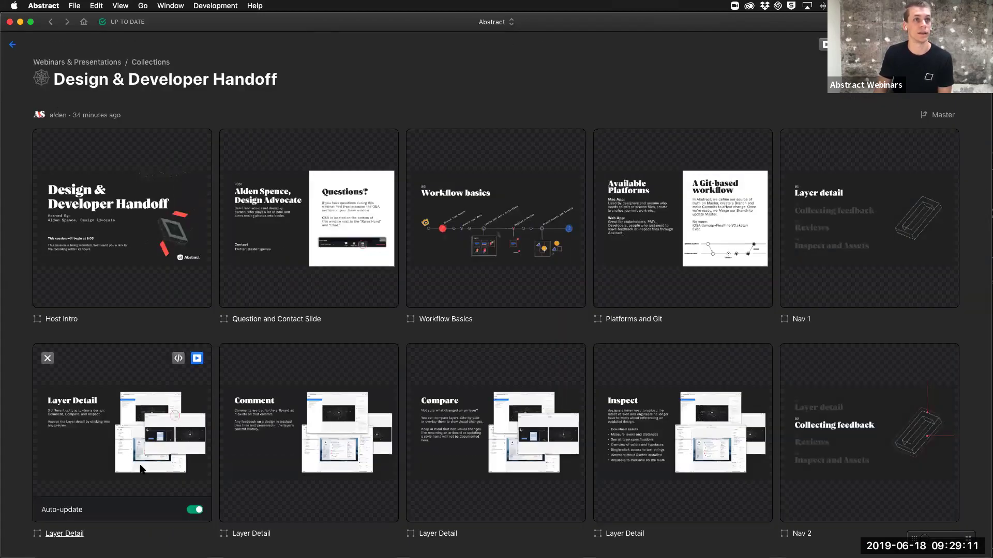
scroll(99, 271, "down", 7)
scroll(129, 248, "down", 5)
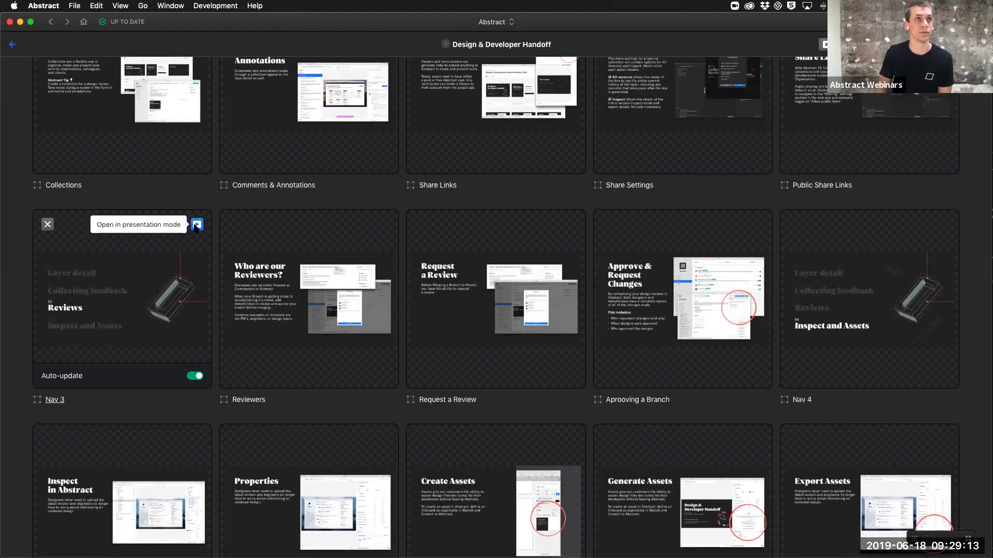
left_click(197, 224)
key("Right")
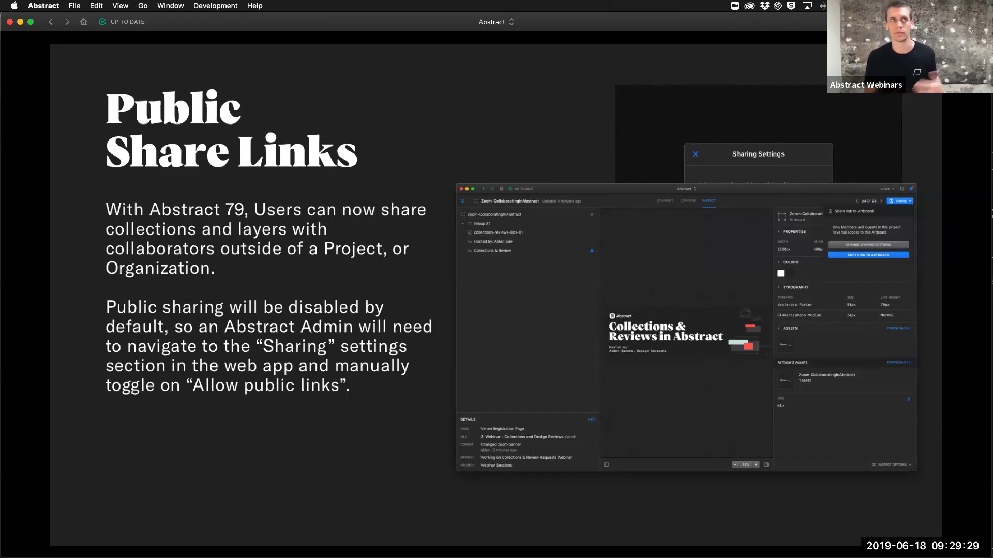
Step: Switch from the Public Share Links presentation to the Chrome window showing the personal account's projects
key("ctrl+Up")
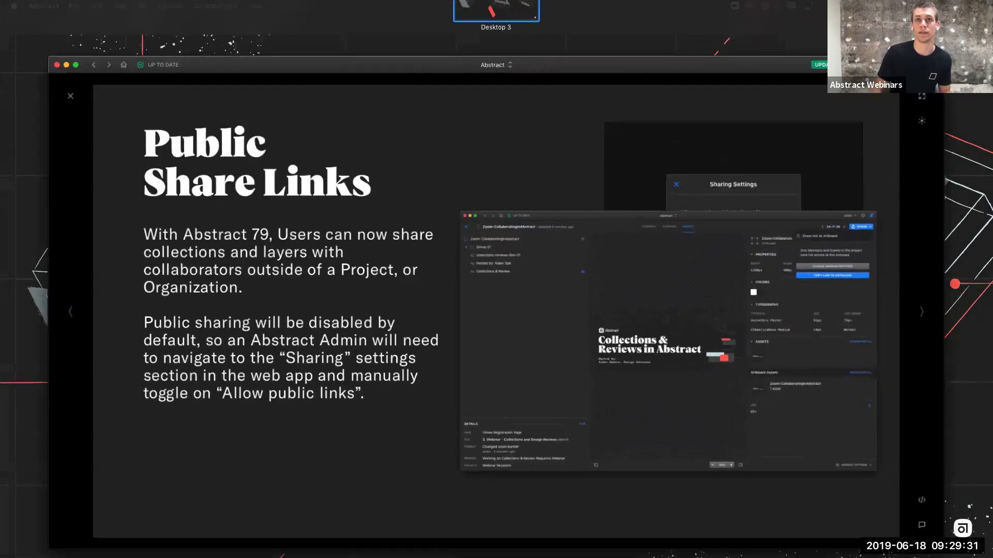
key("ctrl+Up")
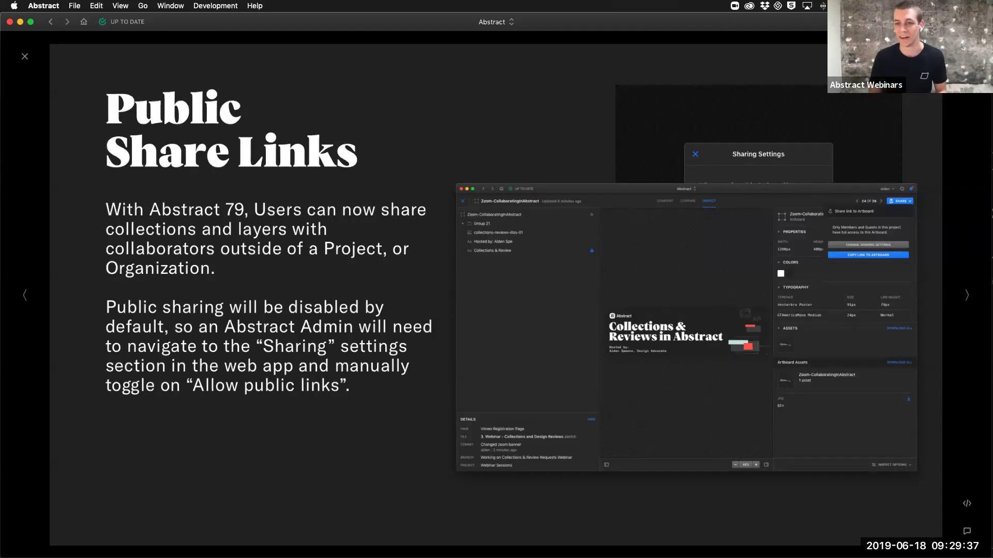
key("super+Tab")
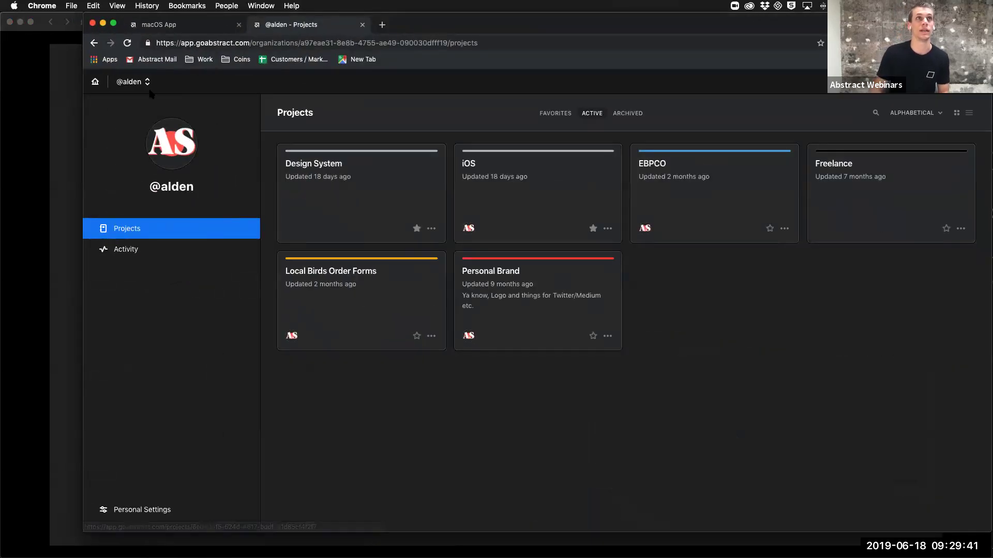
Step: Switch to the Abstract organization and open 4. Branch.sketch among the master files of the macOS App project
left_click(132, 82)
left_click(140, 103)
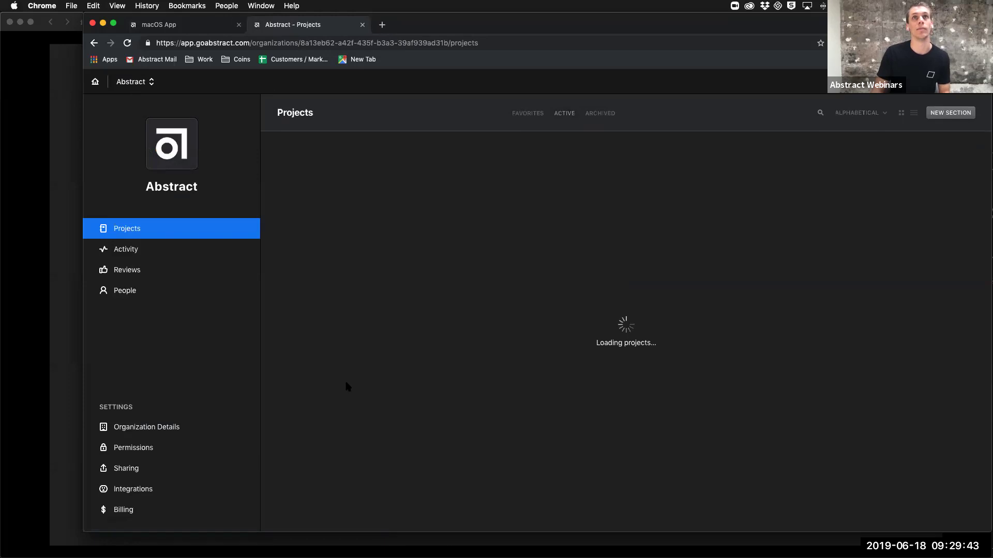
left_click(501, 175)
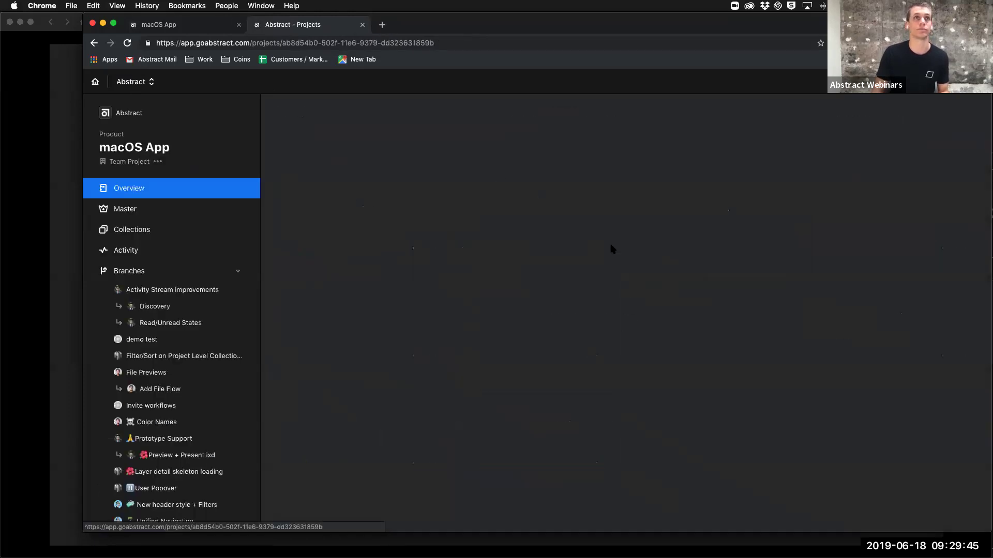
left_click(176, 207)
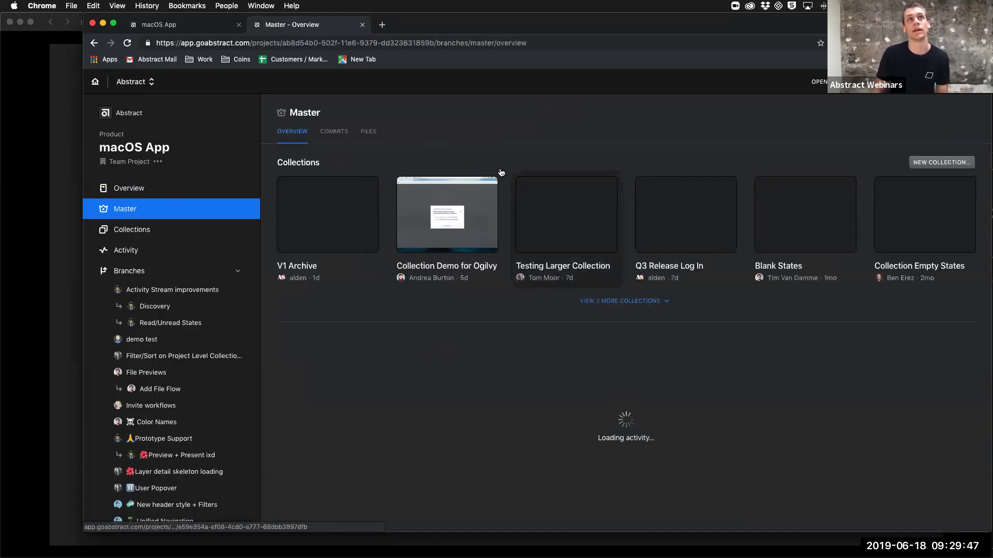
left_click(369, 132)
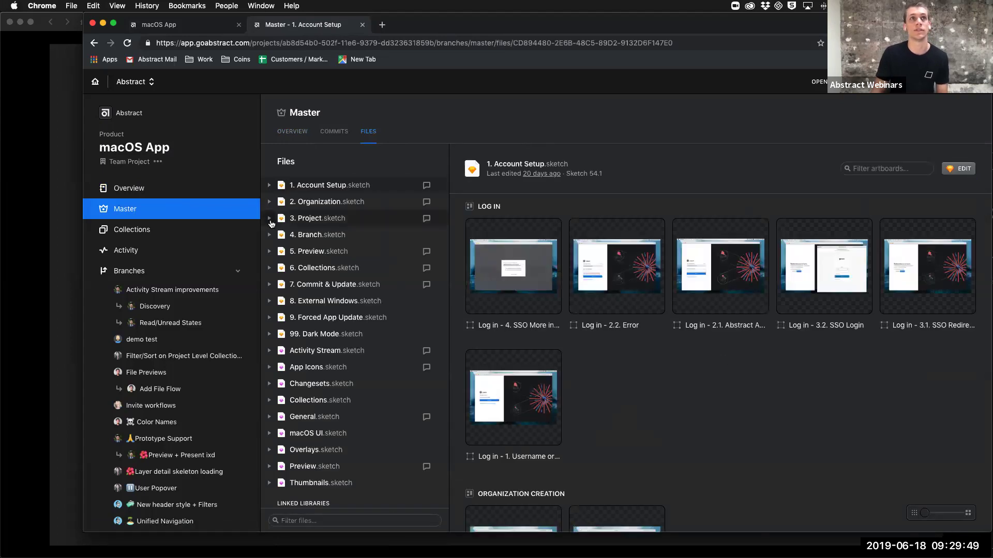
left_click(327, 239)
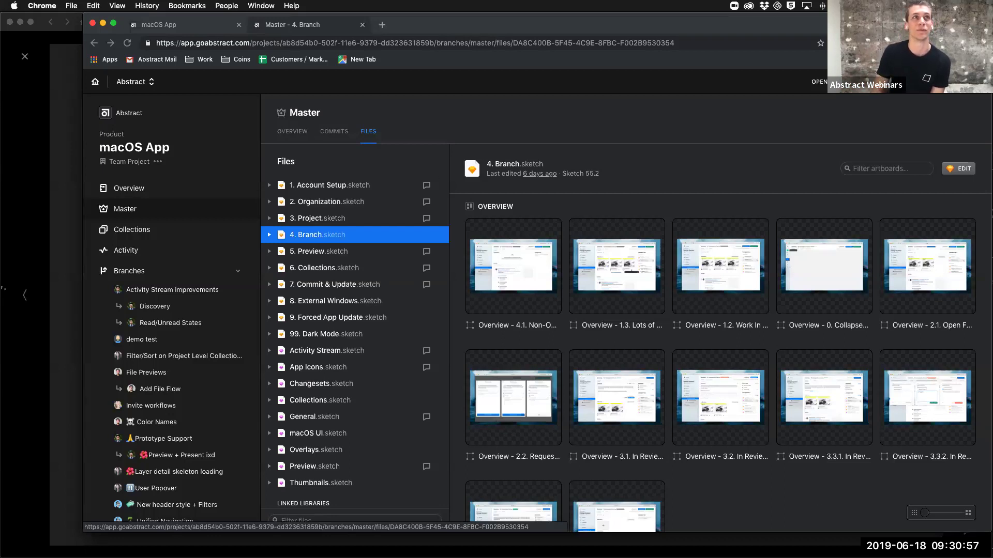
Step: Open the macOS App project's collections and look through the Design & Developer Handoff collection in a separate browser tab
left_click(198, 233)
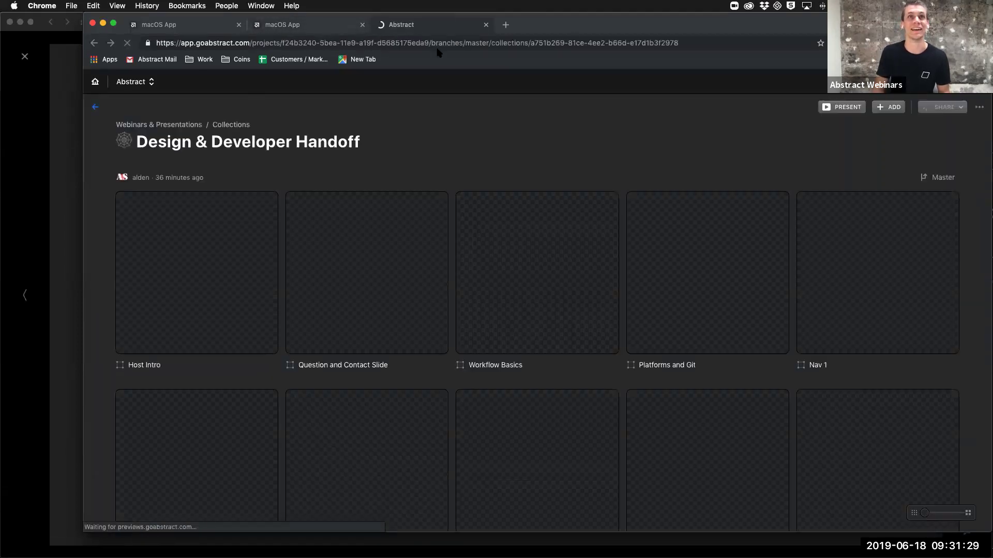
scroll(486, 439, "down", 12)
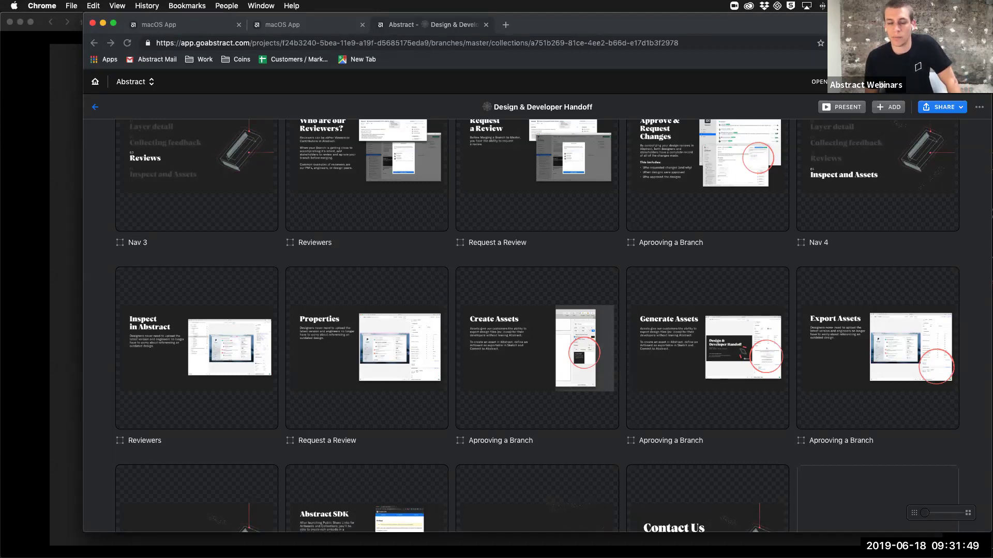
scroll(453, 224, "up", 15)
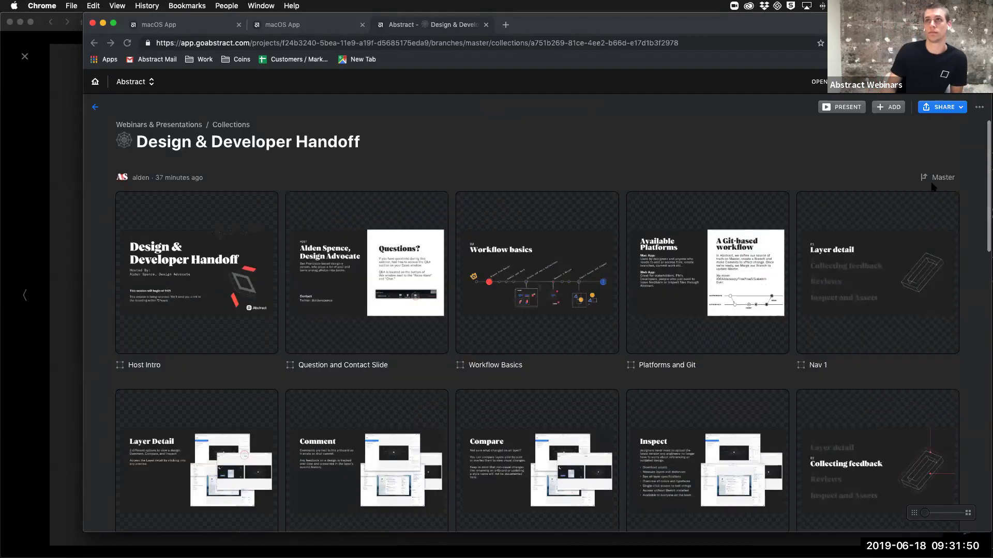
Step: Turn off Inspect access for people outside the project in the Design & Developer Handoff collection's sharing settings and save
left_click(942, 107)
left_click(858, 234)
left_click(485, 346)
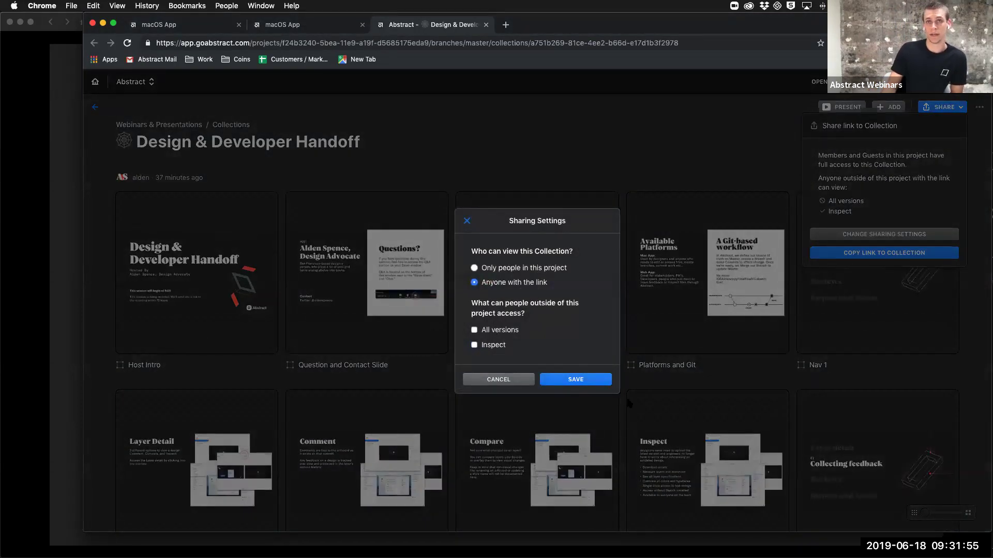
left_click(562, 386)
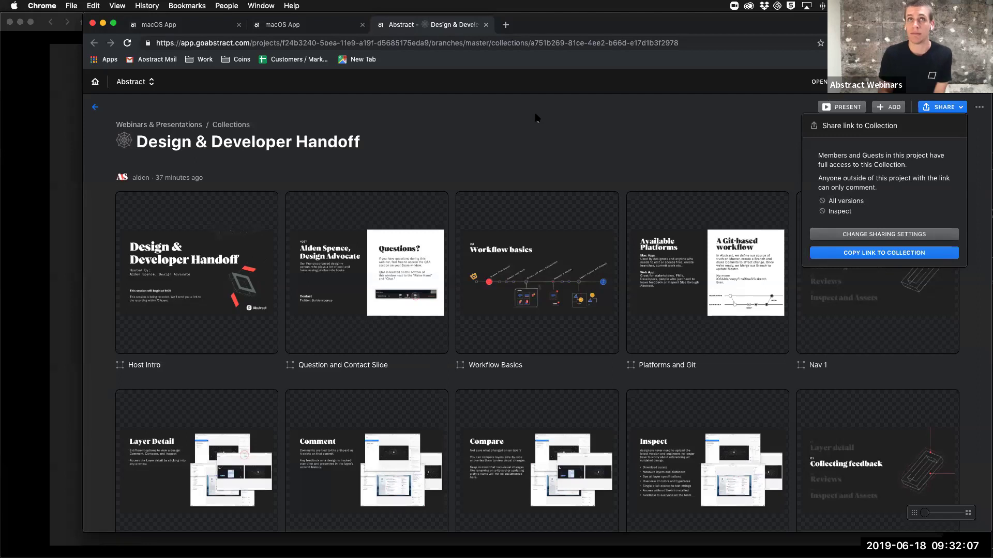
left_click(535, 118)
Step: Leave the collection and open the Log in - 2.2. Error artboard from the macOS App project's master files
left_click(421, 271)
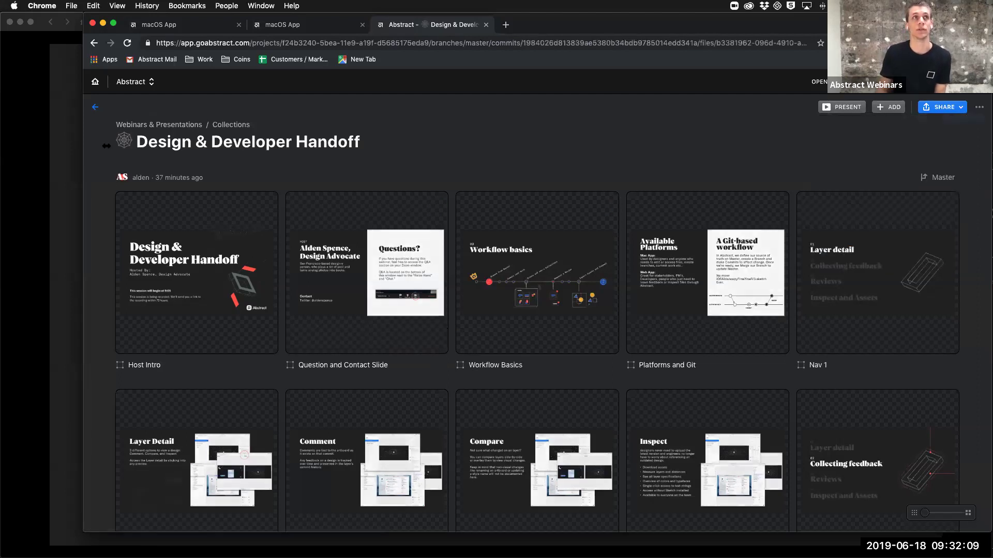
left_click(95, 82)
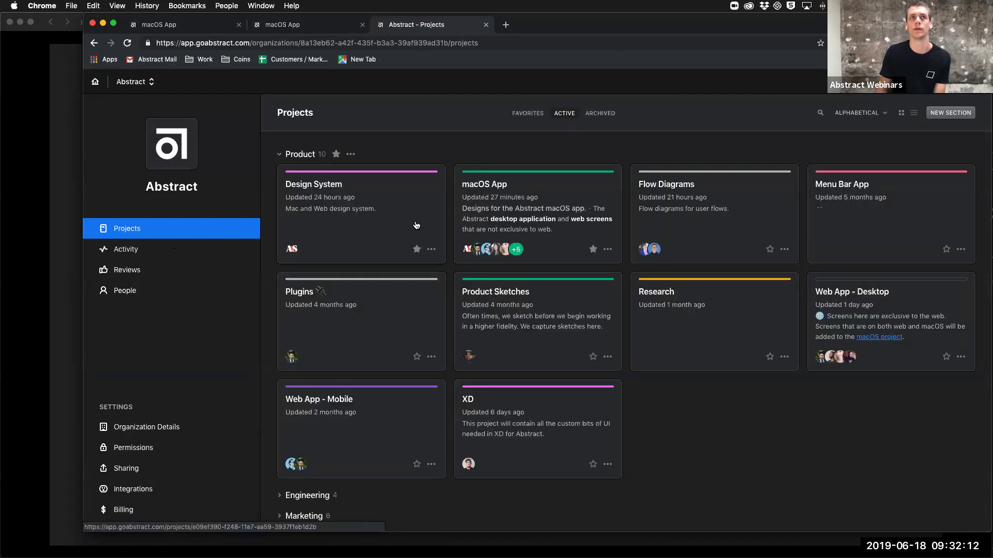
left_click(554, 190)
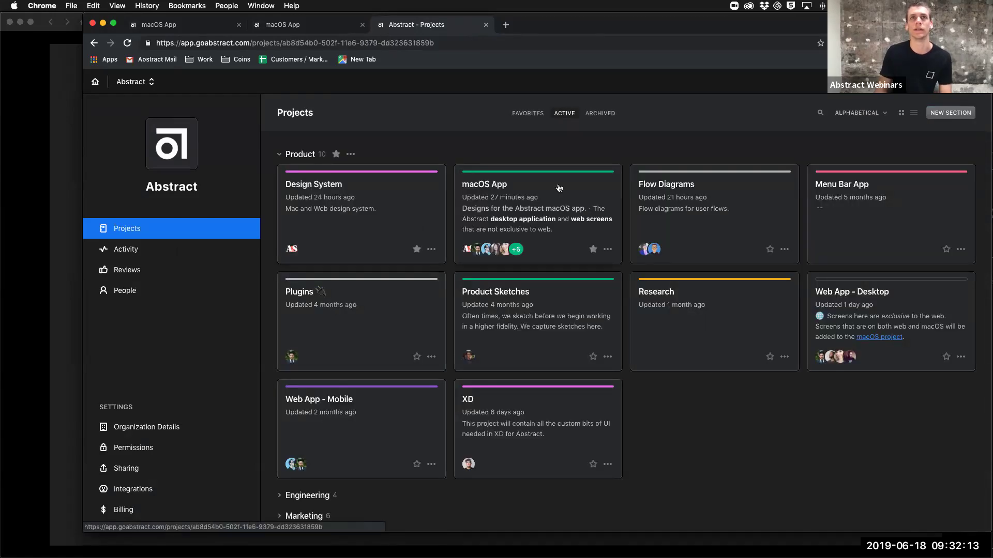
left_click(175, 209)
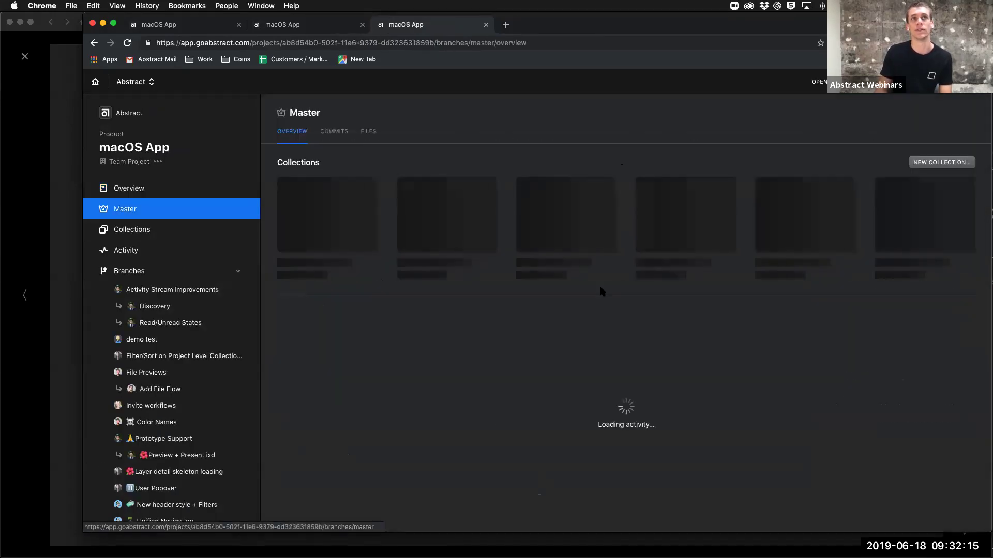
left_click(365, 131)
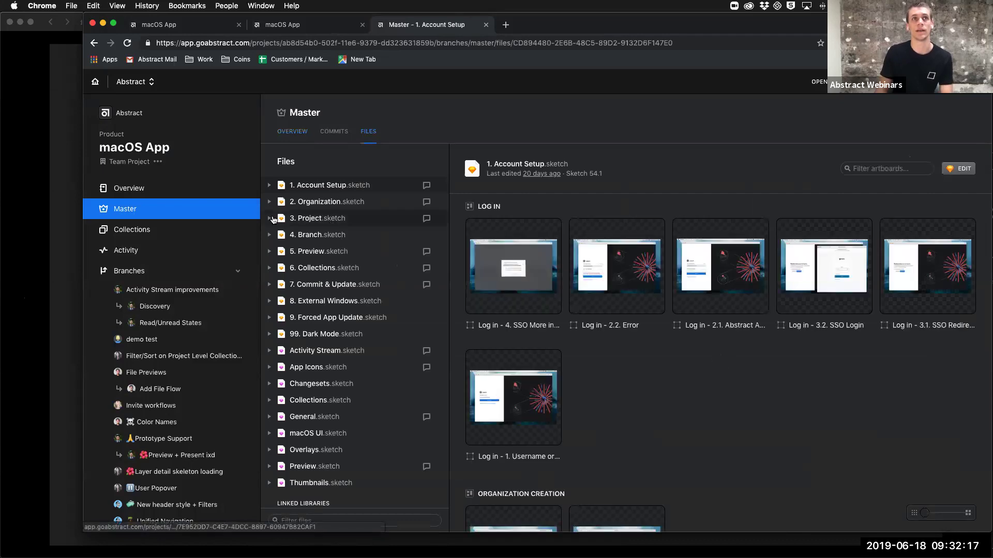
left_click(596, 274)
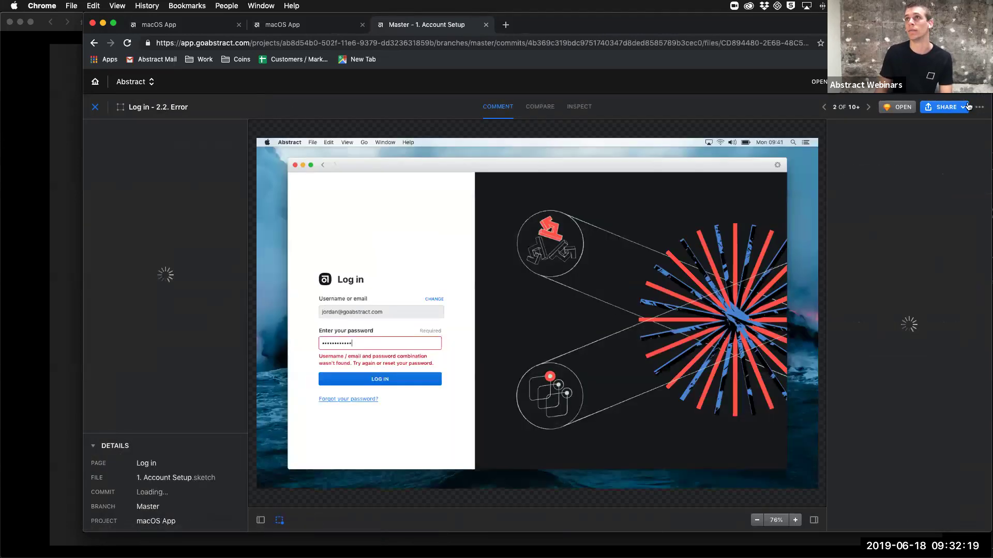
Step: Copy the share link to the Log in - 2.2. Error artboard, look at its Inspect mode and return to Comment
left_click(944, 107)
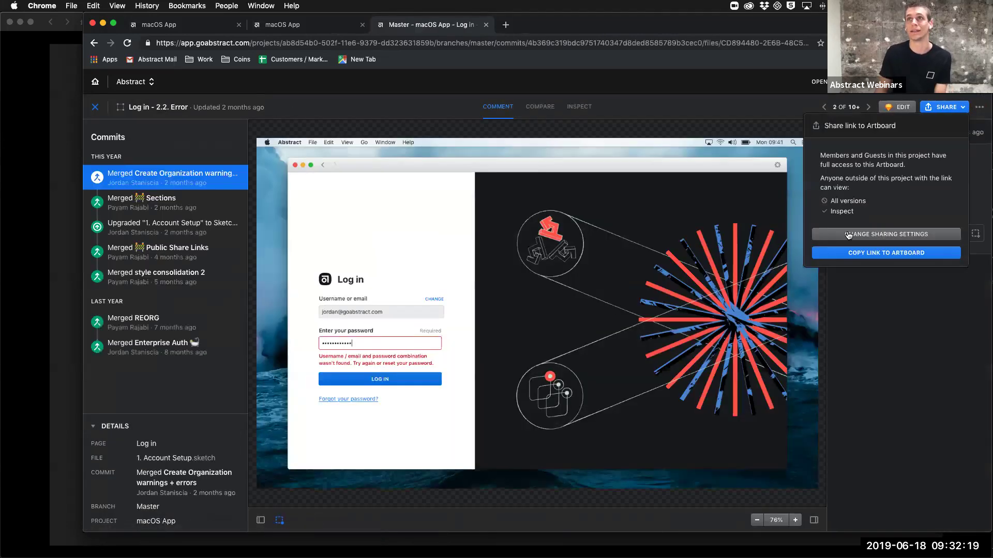
left_click(900, 252)
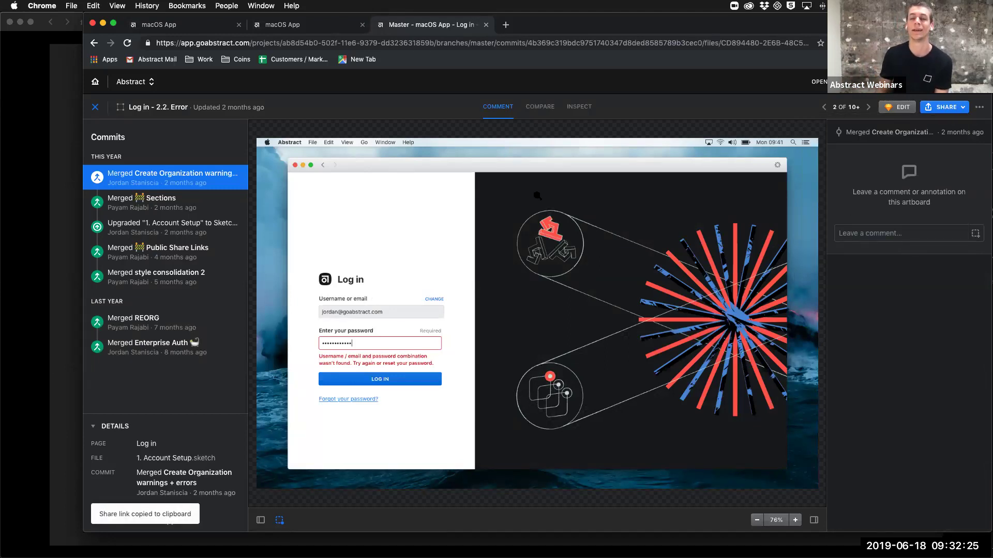
left_click(577, 108)
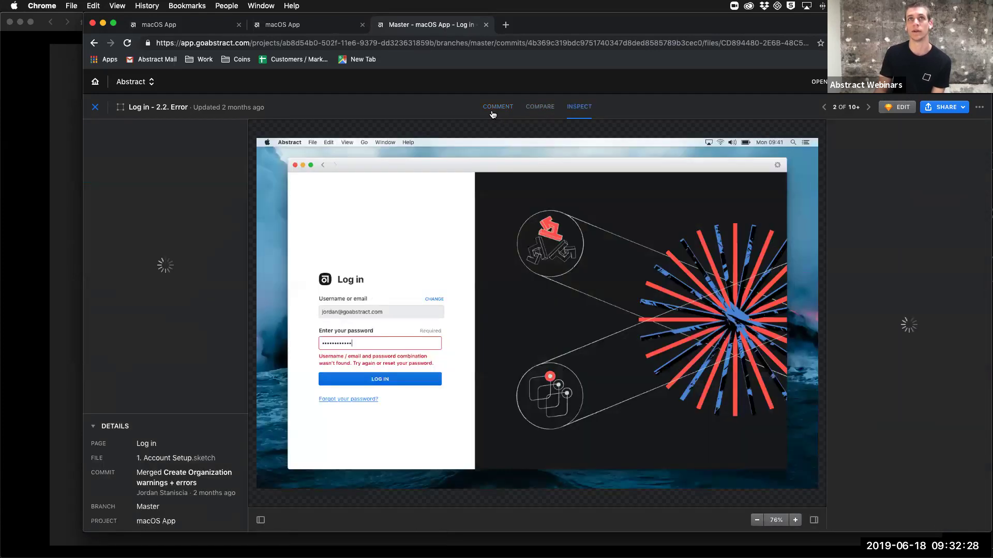
left_click(492, 110)
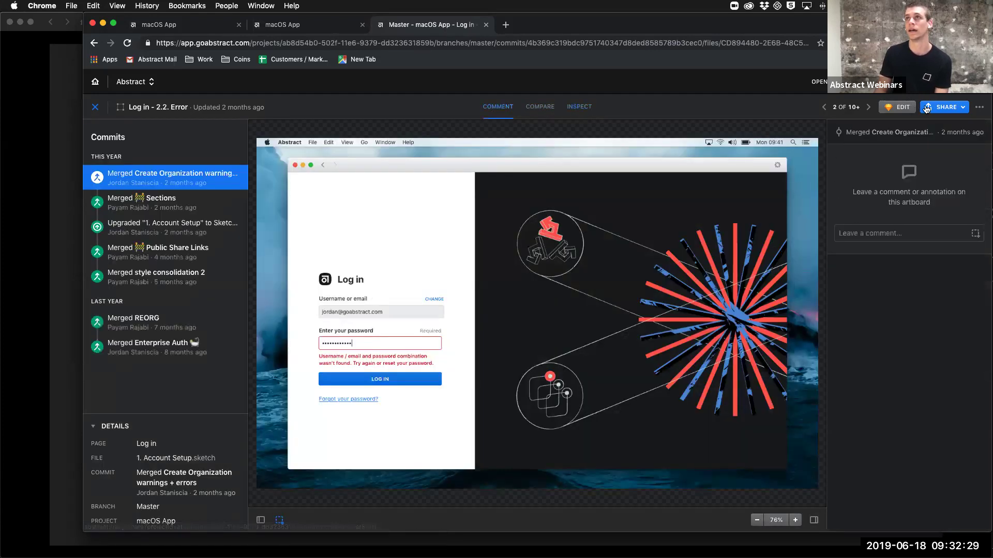
Step: Turn off Inspect access for people outside the project in the Log in - 2.2. Error artboard's sharing settings and save
left_click(944, 107)
left_click(898, 236)
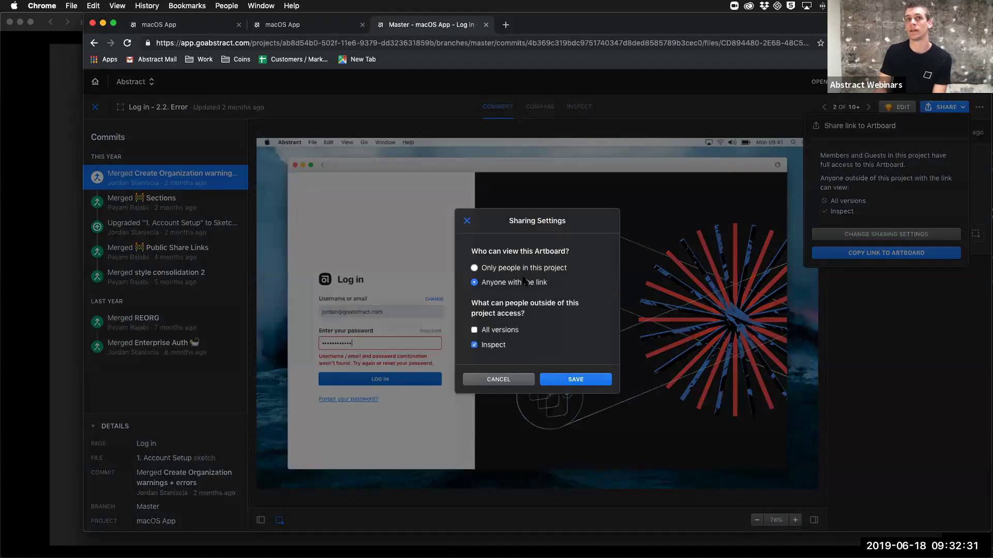
left_click(493, 346)
left_click(583, 382)
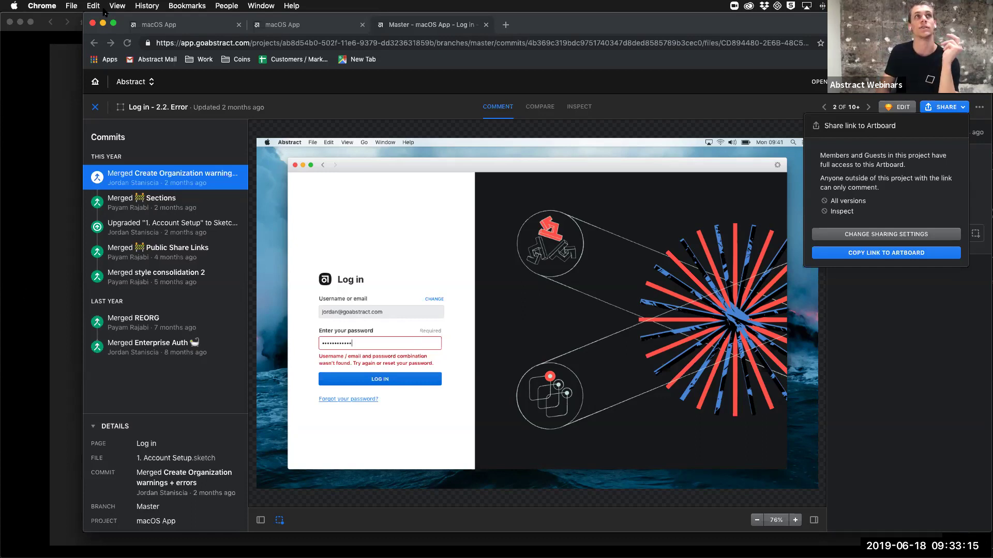
Step: Switch to the Abstract desktop app, close the Public Share Links presentation and look through the Design & Developer Handoff collection
key("super+Tab")
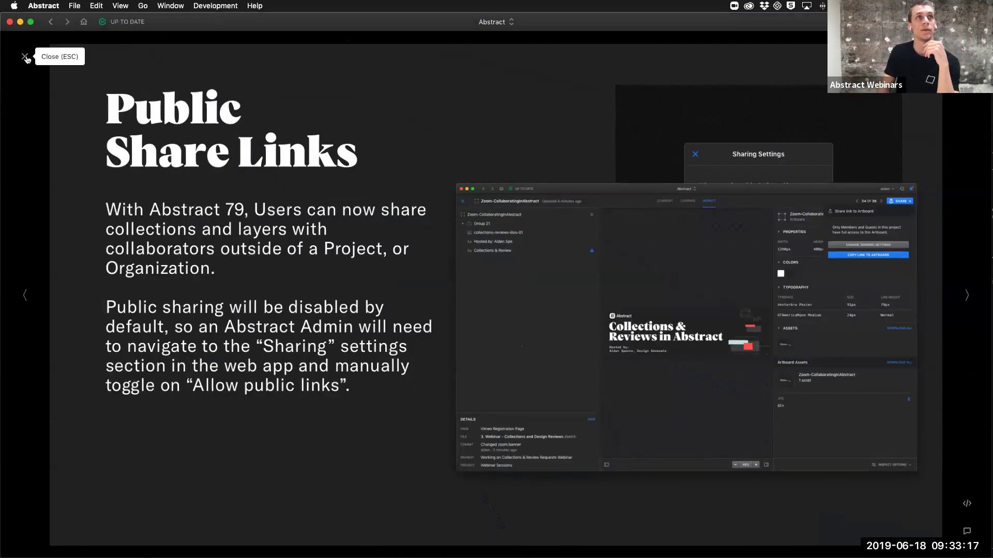
key("Escape")
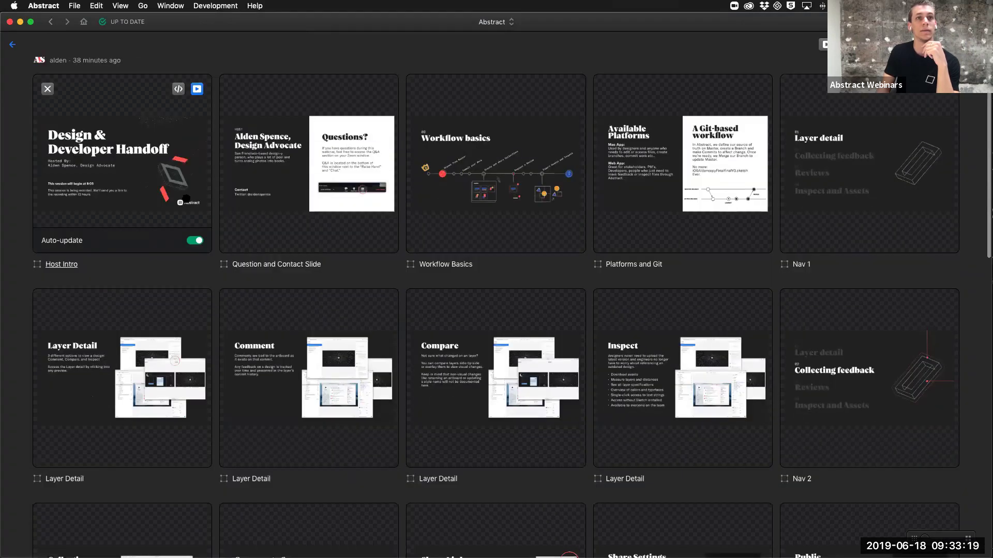
scroll(187, 198, "down", 15)
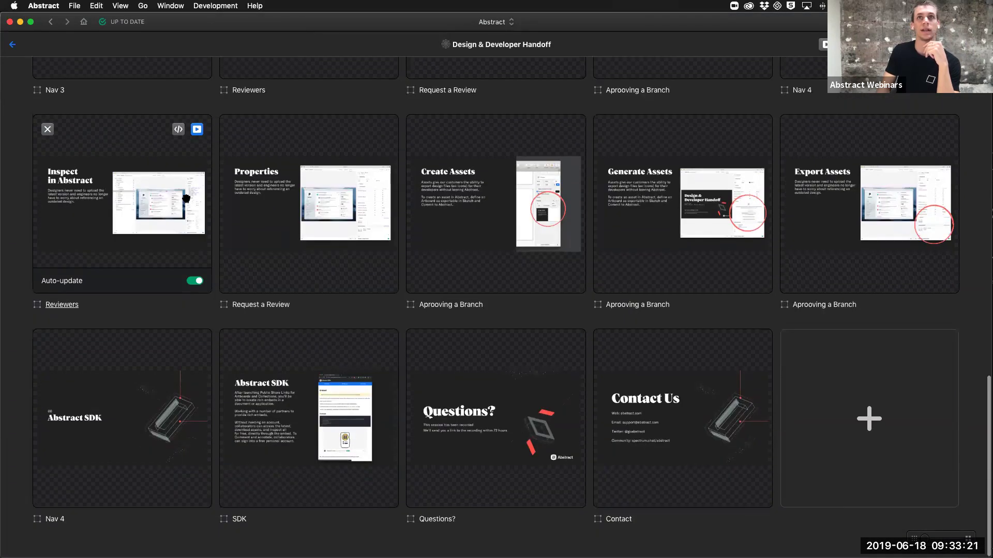
scroll(187, 199, "up", 8)
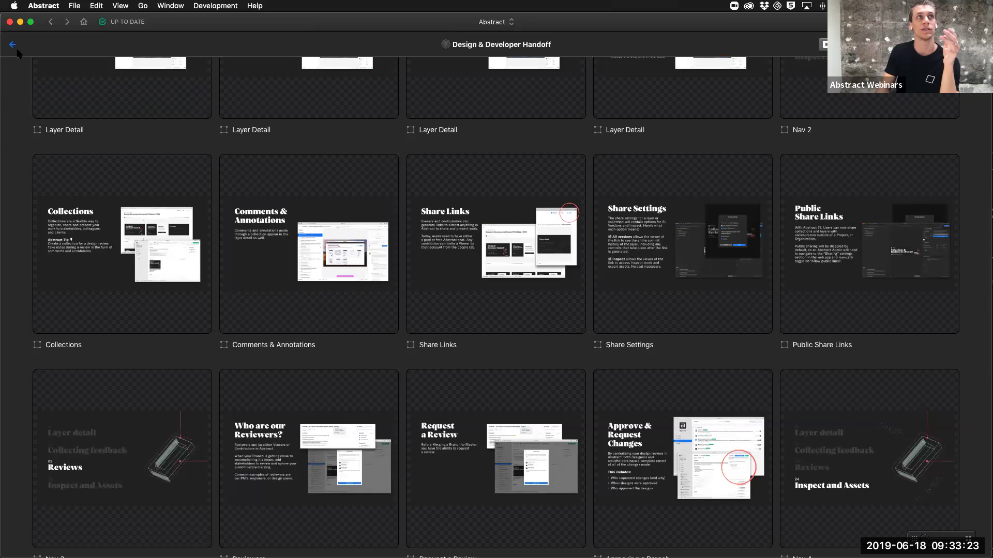
Step: Show all collections of the Webinars & Presentations project and filter them to the first listed author
left_click(13, 46)
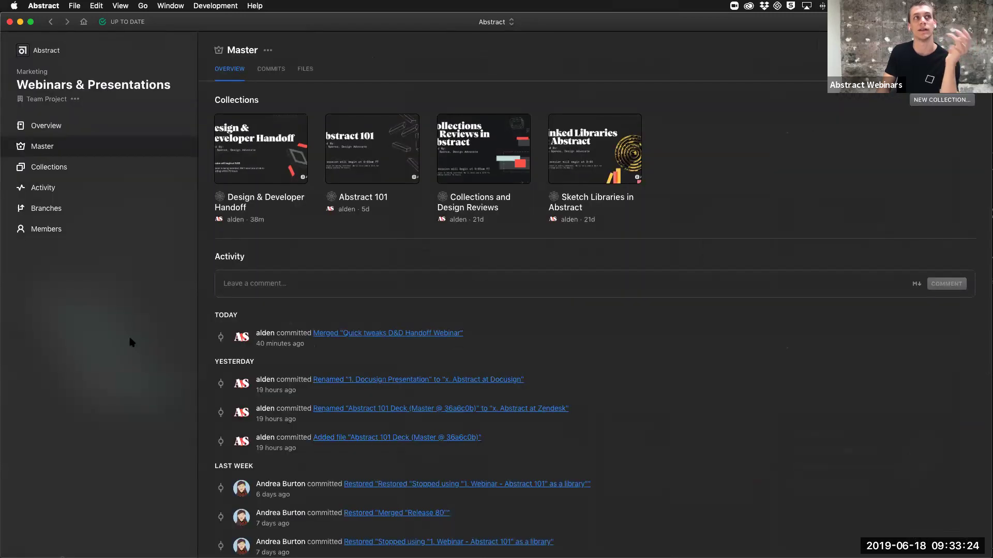
left_click(92, 166)
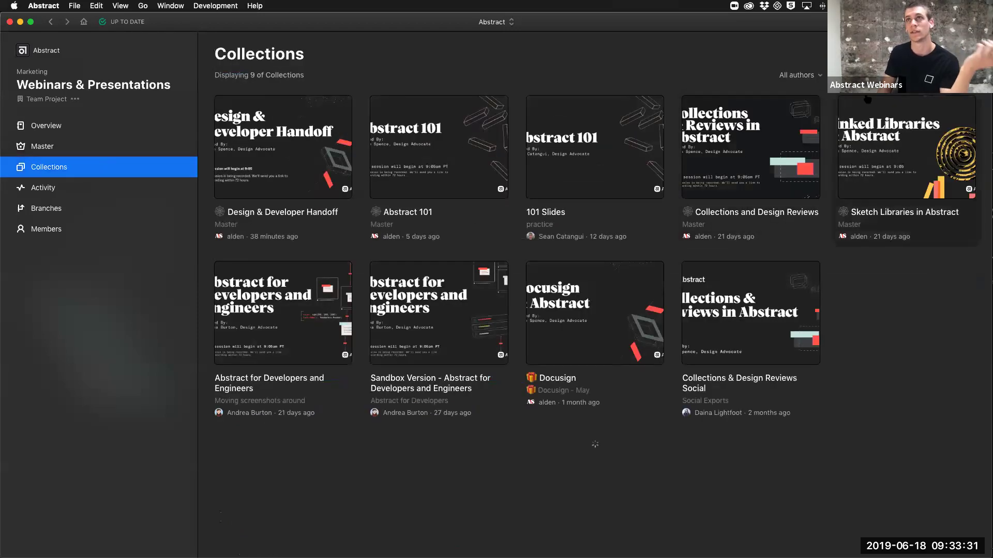
left_click(800, 75)
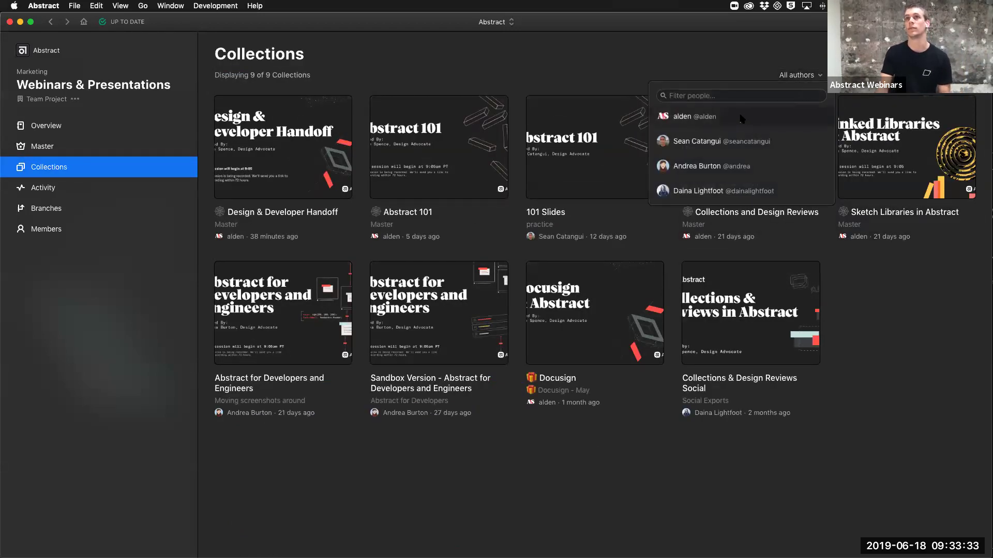
left_click(692, 106)
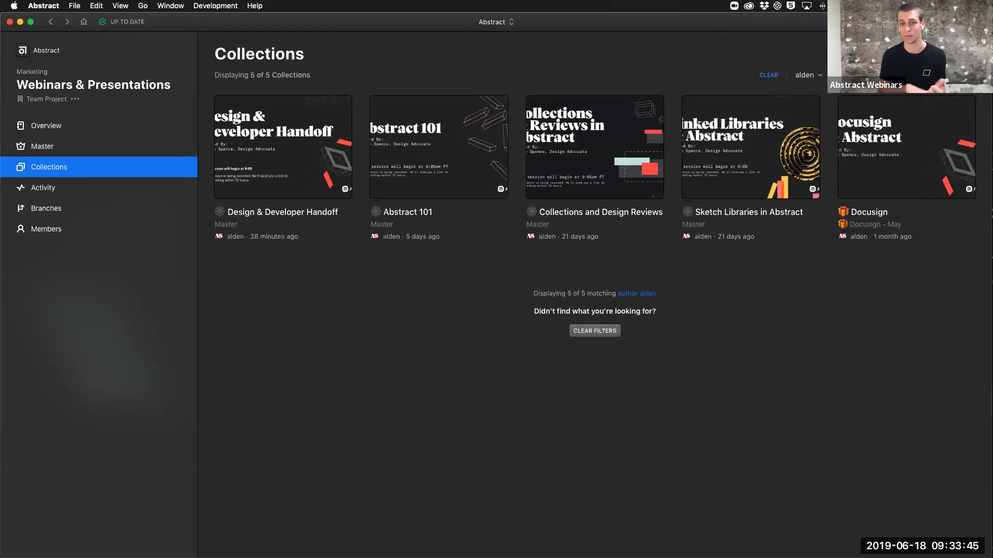
Step: Open the macOS App project and filter its collections by the word Chrome
left_click(44, 56)
left_click(398, 122)
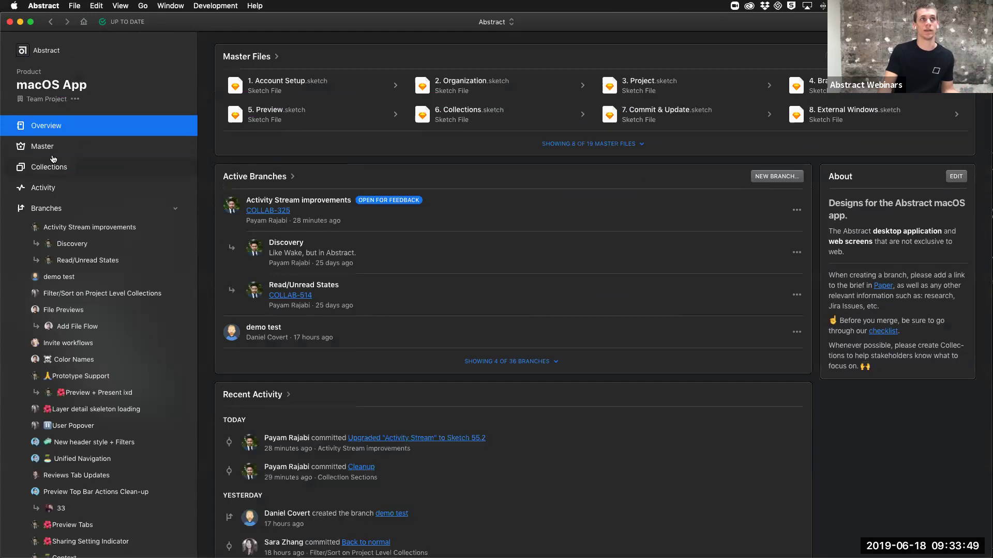
left_click(89, 166)
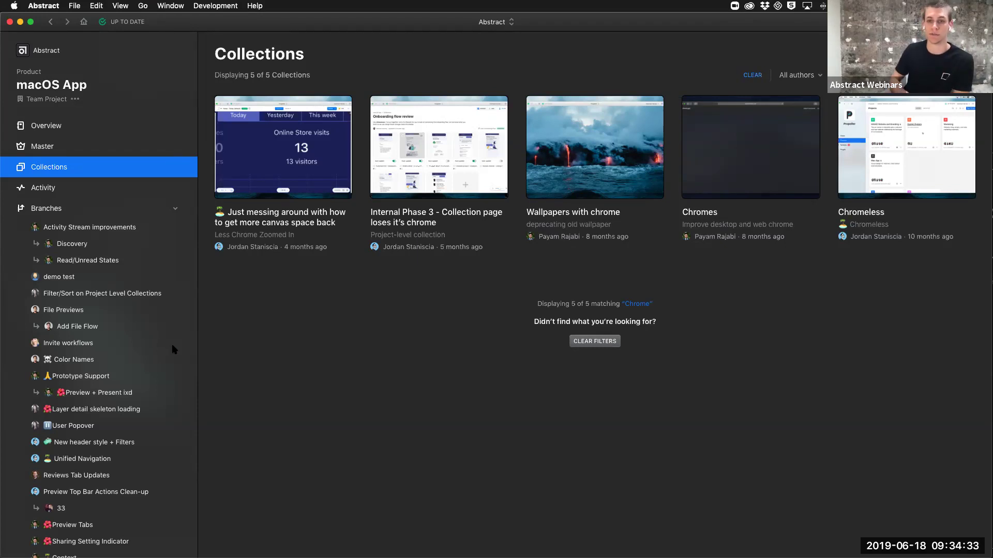
Step: Expand the full list of Master collections in the macOS App project and open the Activity Stream improvements branch overview
left_click(80, 149)
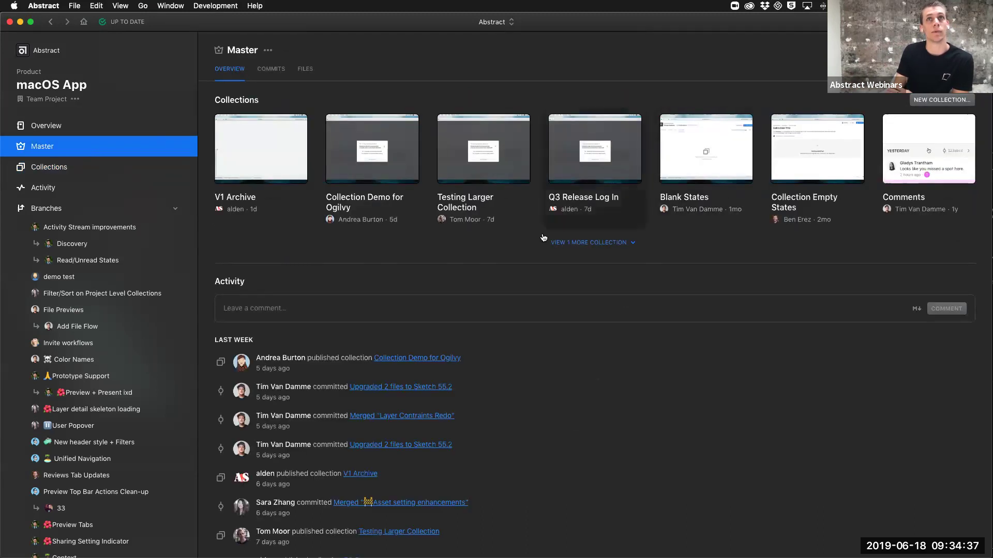
left_click(588, 244)
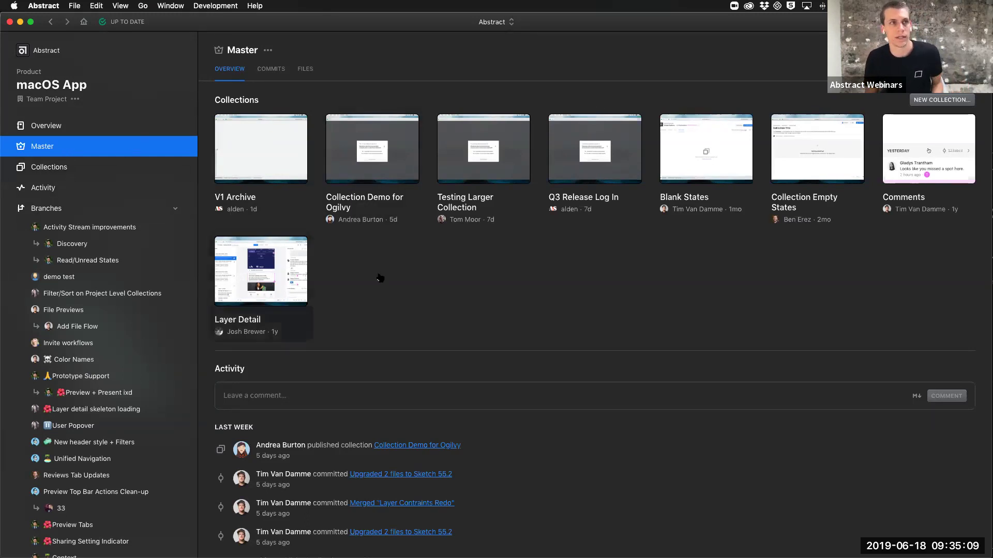
left_click(124, 226)
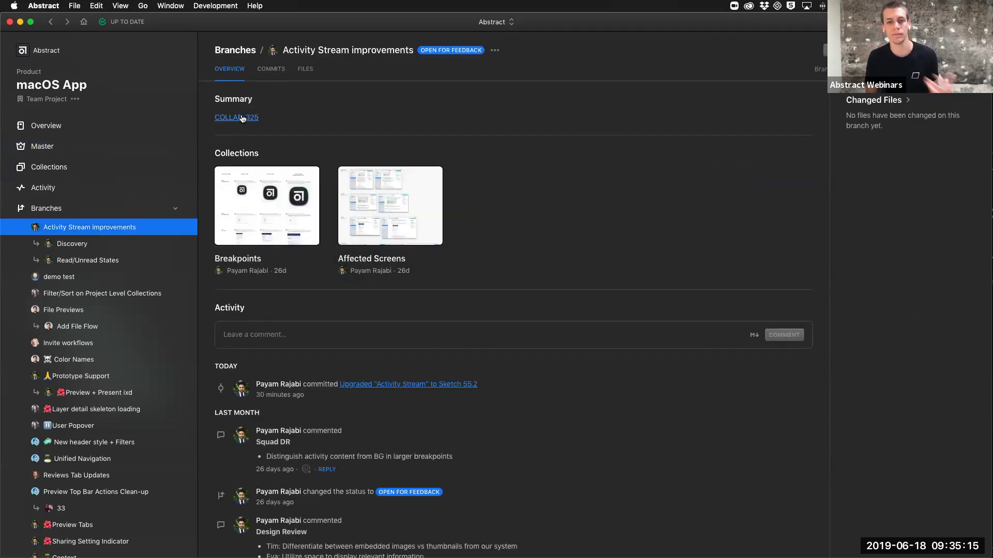
Step: Look through the active branches of the macOS App project and open the User Popover branch
left_click(65, 278)
left_click(66, 209)
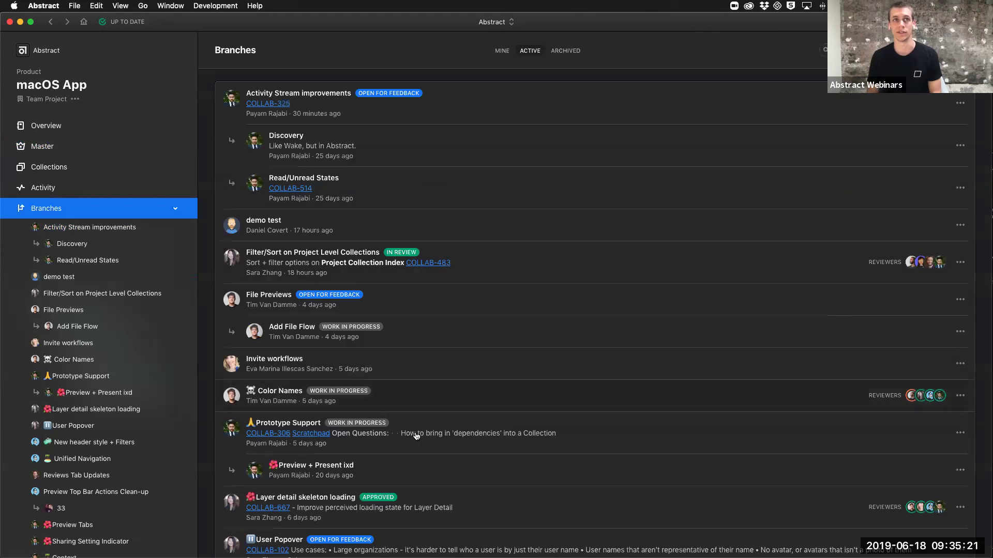
scroll(372, 465, "down", 5)
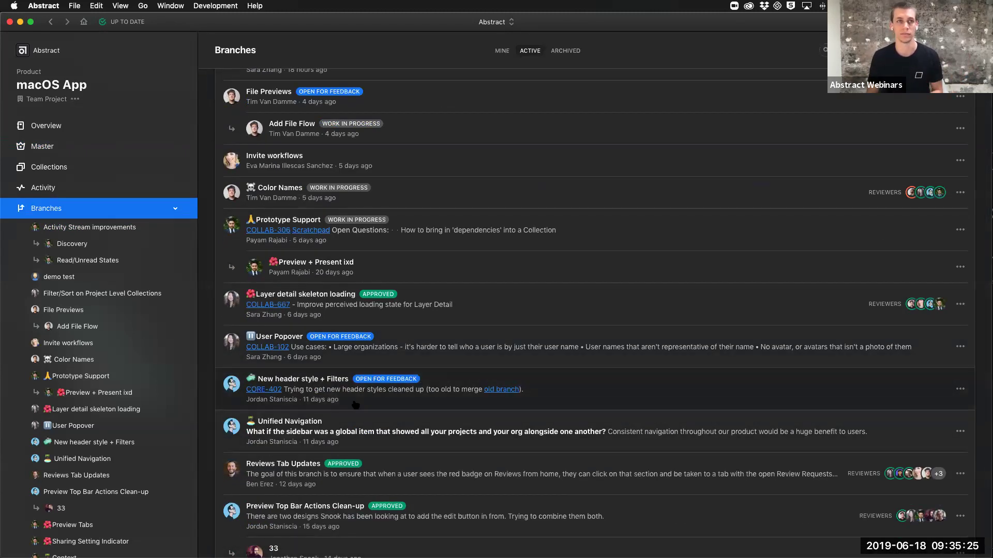
left_click(511, 341)
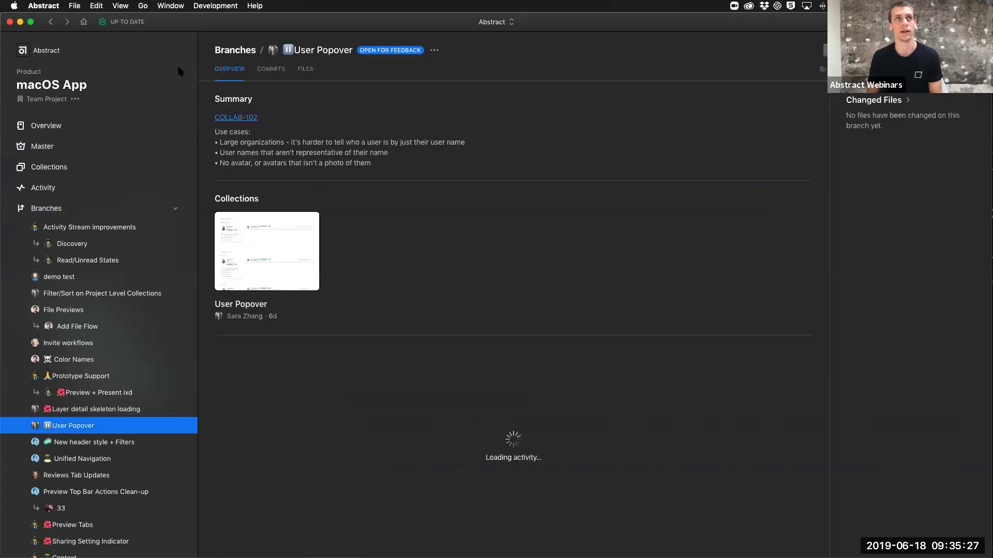
Step: Look through the User Popover branch's commit history and return to the branch overview
left_click(272, 70)
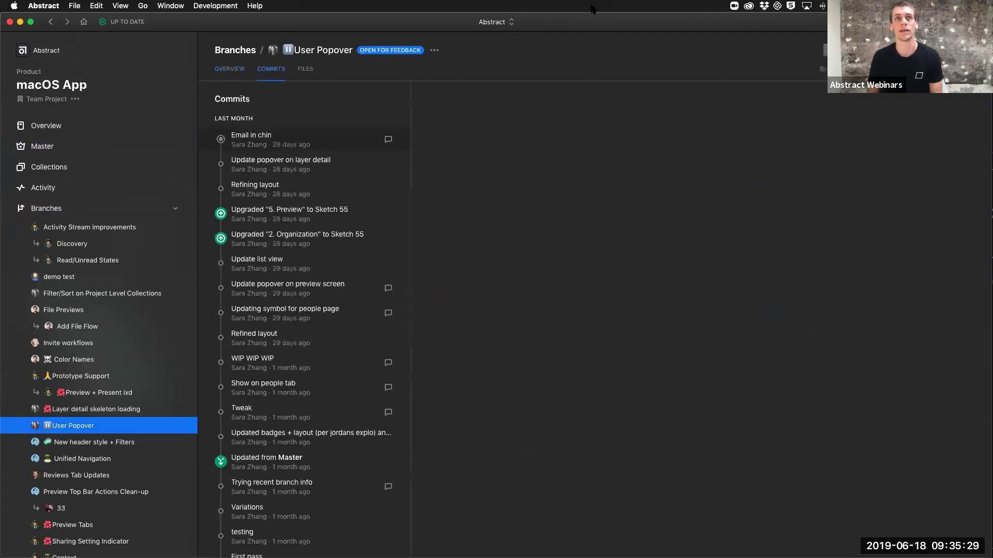
scroll(295, 414, "down", 2)
scroll(289, 398, "up", 2)
left_click(232, 67)
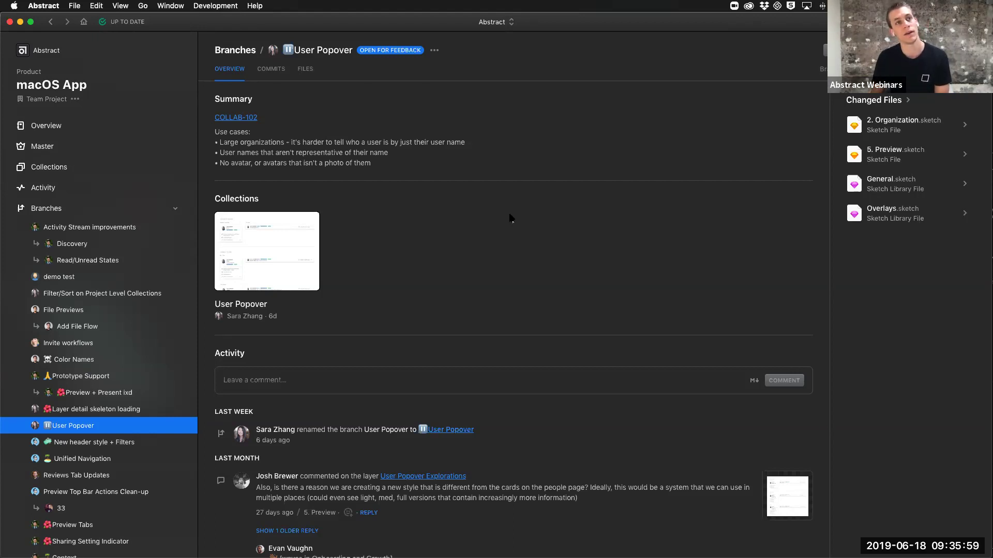
Step: Open the User Popover collection and inspect the User Popover Explorations and Design - 1. Default artboards, including typography and assets
left_click(267, 251)
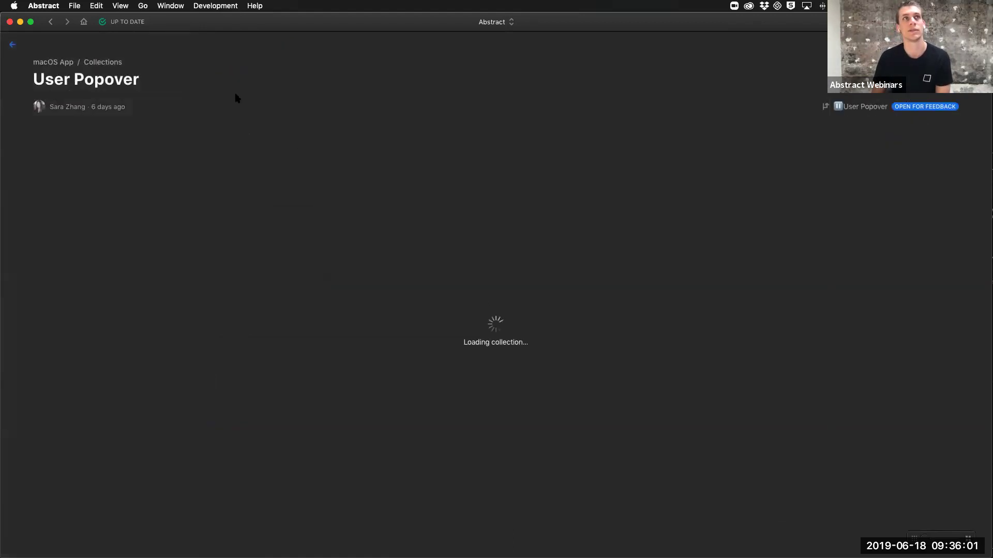
mouse_move(122, 159)
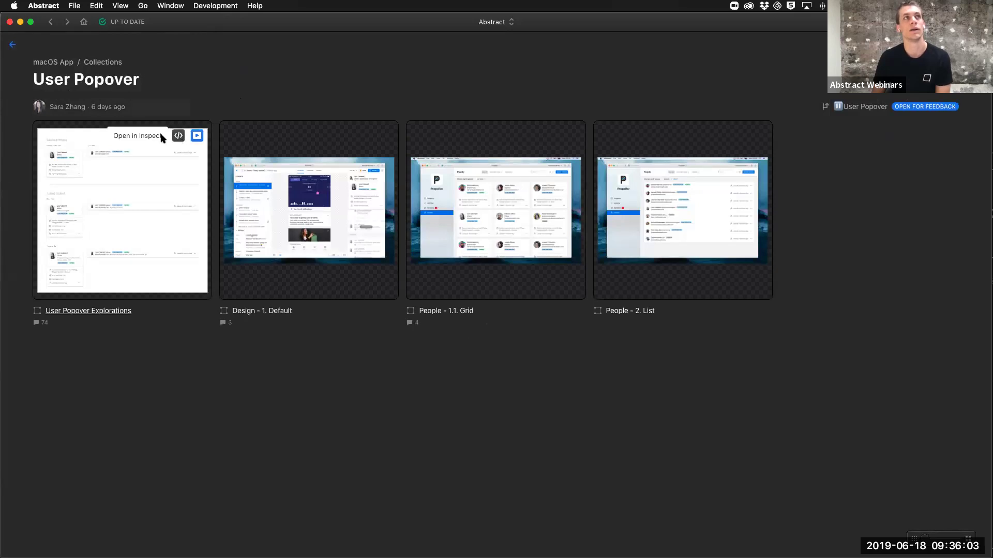
left_click(178, 135)
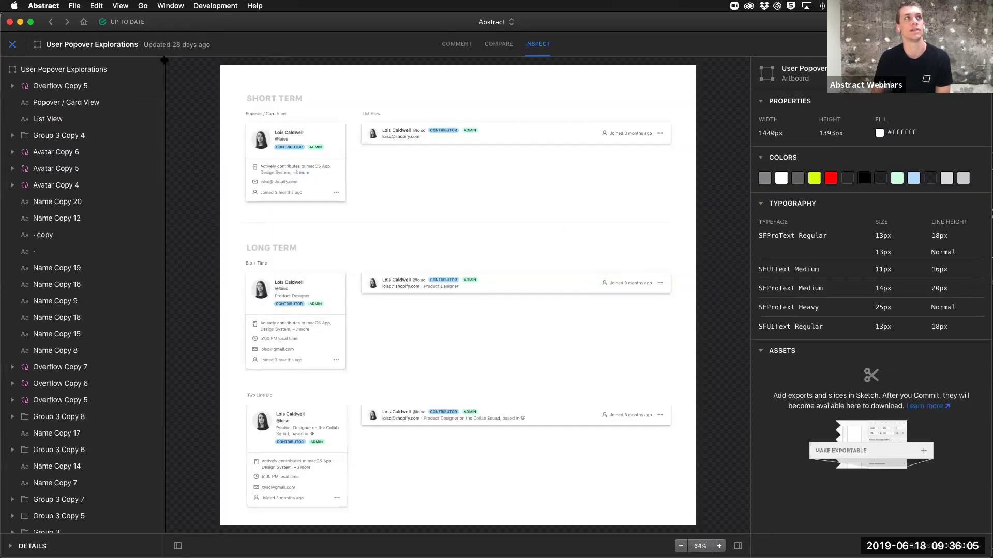
key("Right")
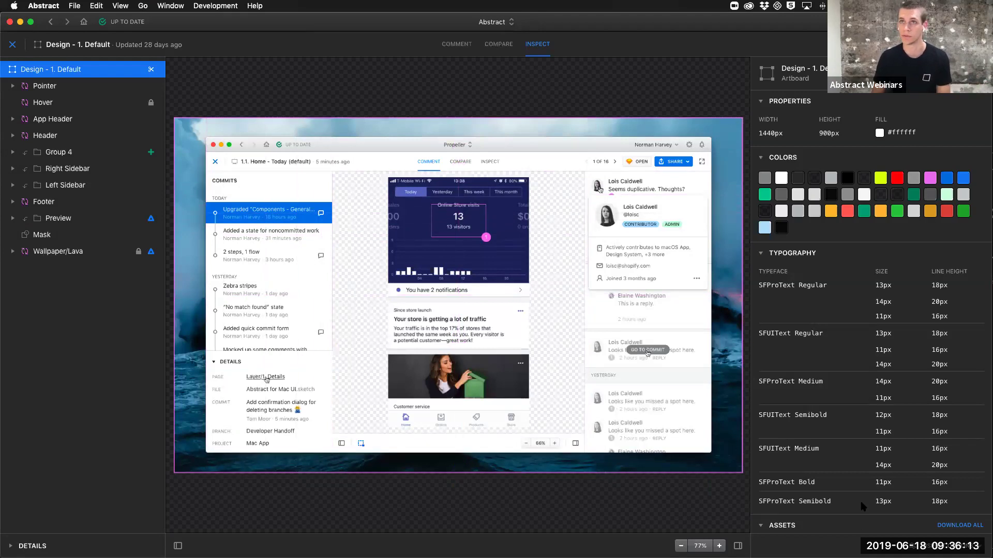
scroll(862, 506, "down", 5)
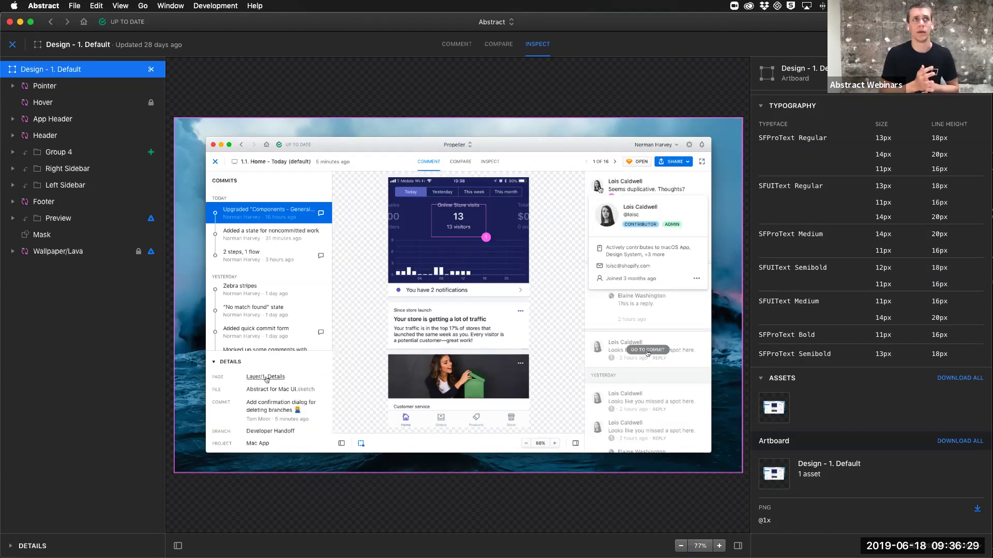
Step: Leave the artboard inspection and the User Popover collection, and open the Webinars & Presentations project from the organization's projects
left_click(12, 45)
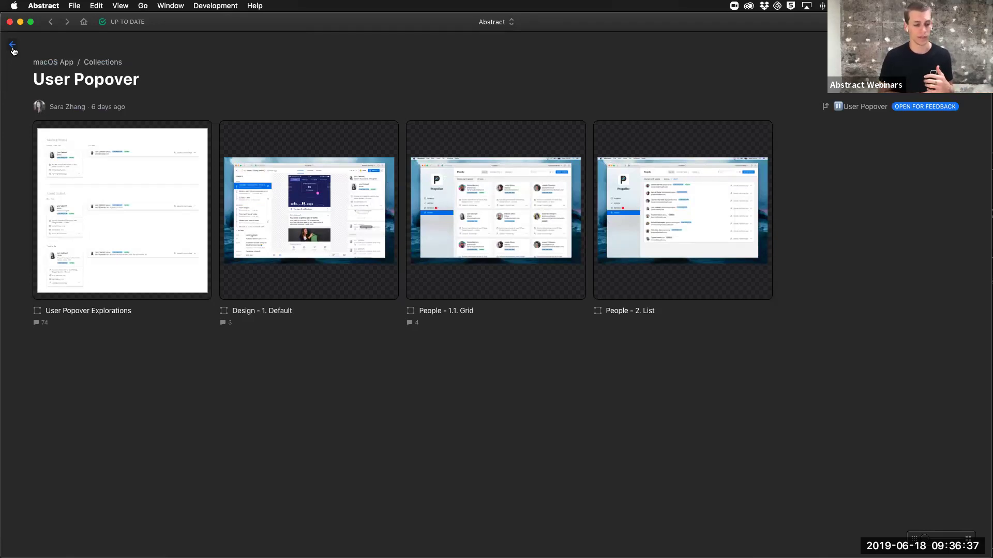
left_click(13, 46)
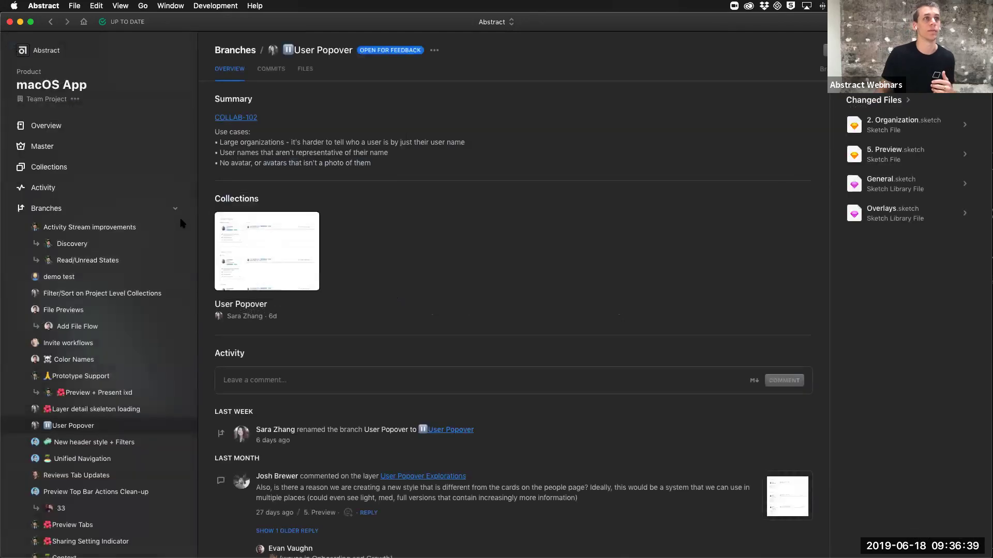
left_click(42, 50)
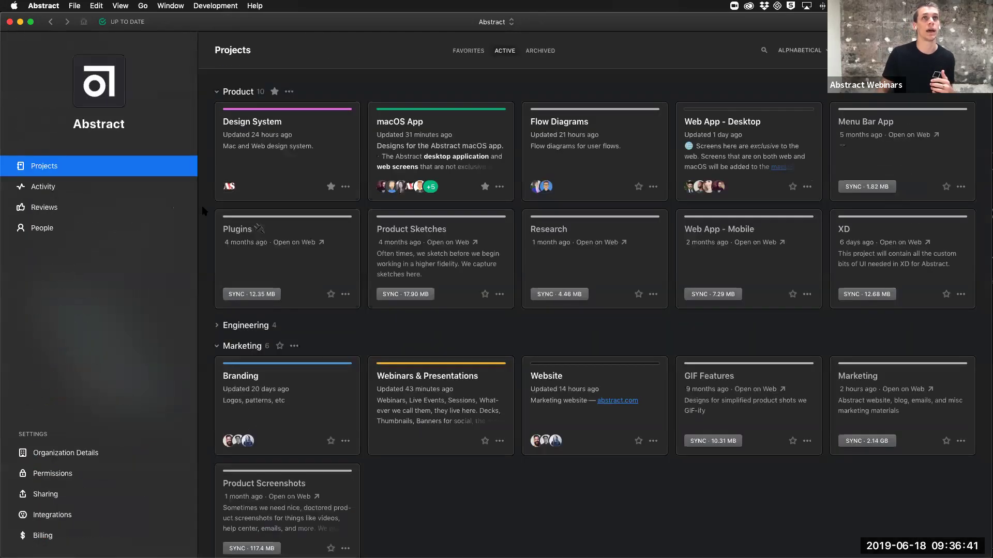
left_click(398, 122)
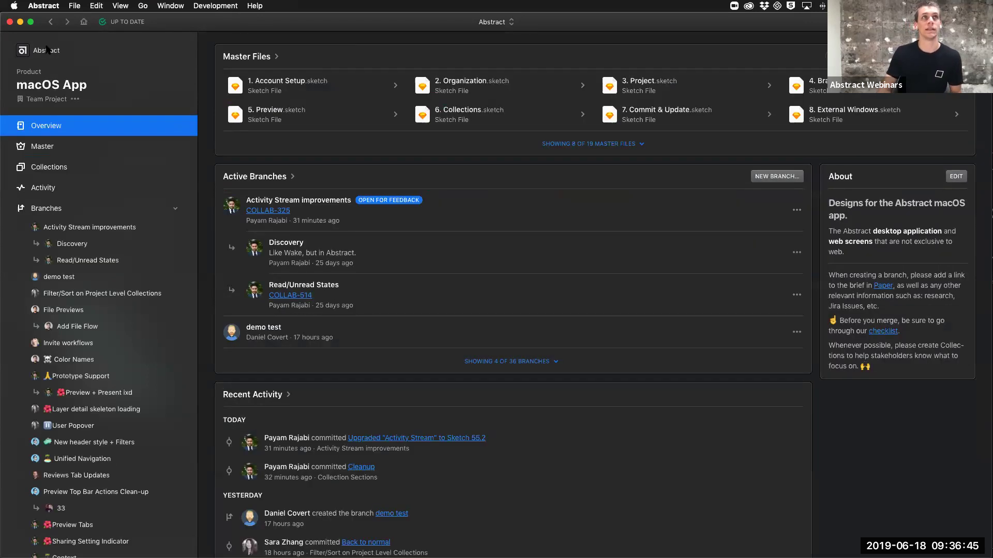
left_click(45, 49)
left_click(459, 392)
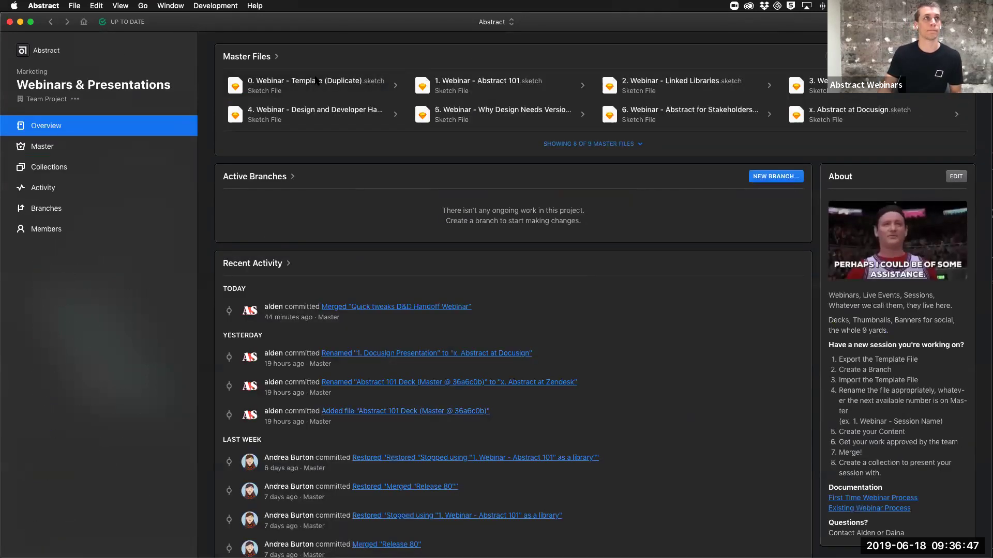
Step: Open the Design & Developer Handoff collection and present its Nav 3 slide on Reviews
left_click(234, 151)
scroll(485, 342, "down", 10)
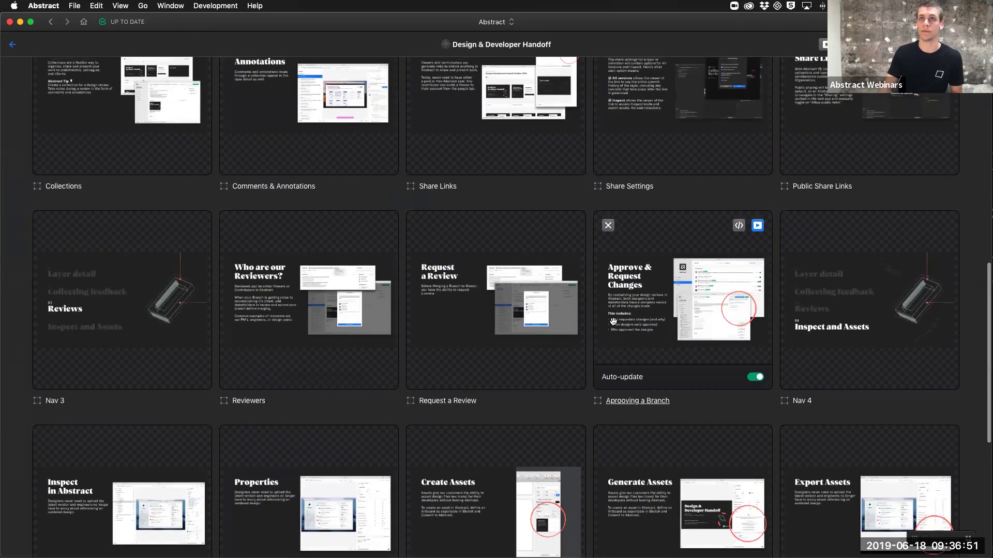
scroll(701, 259, "up", 3)
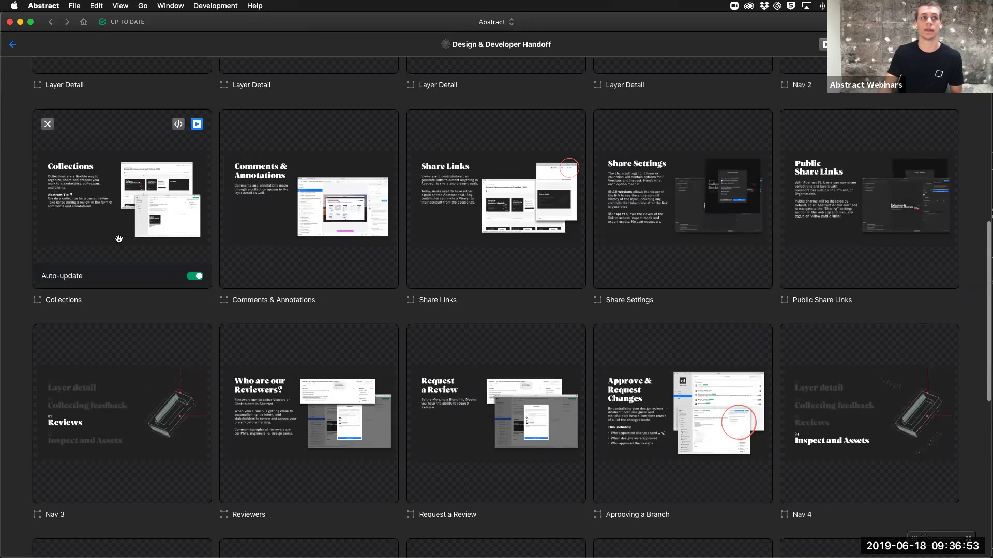
left_click(197, 340)
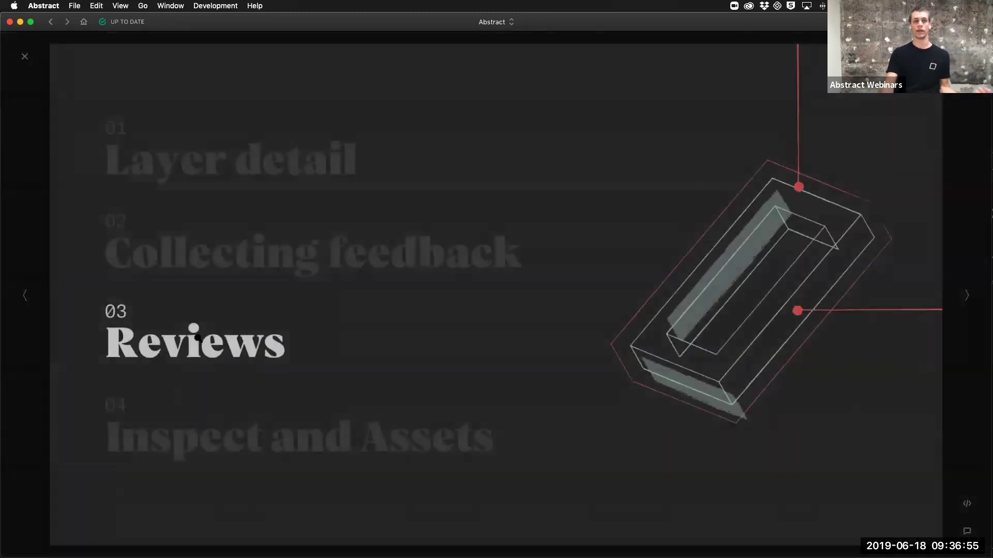